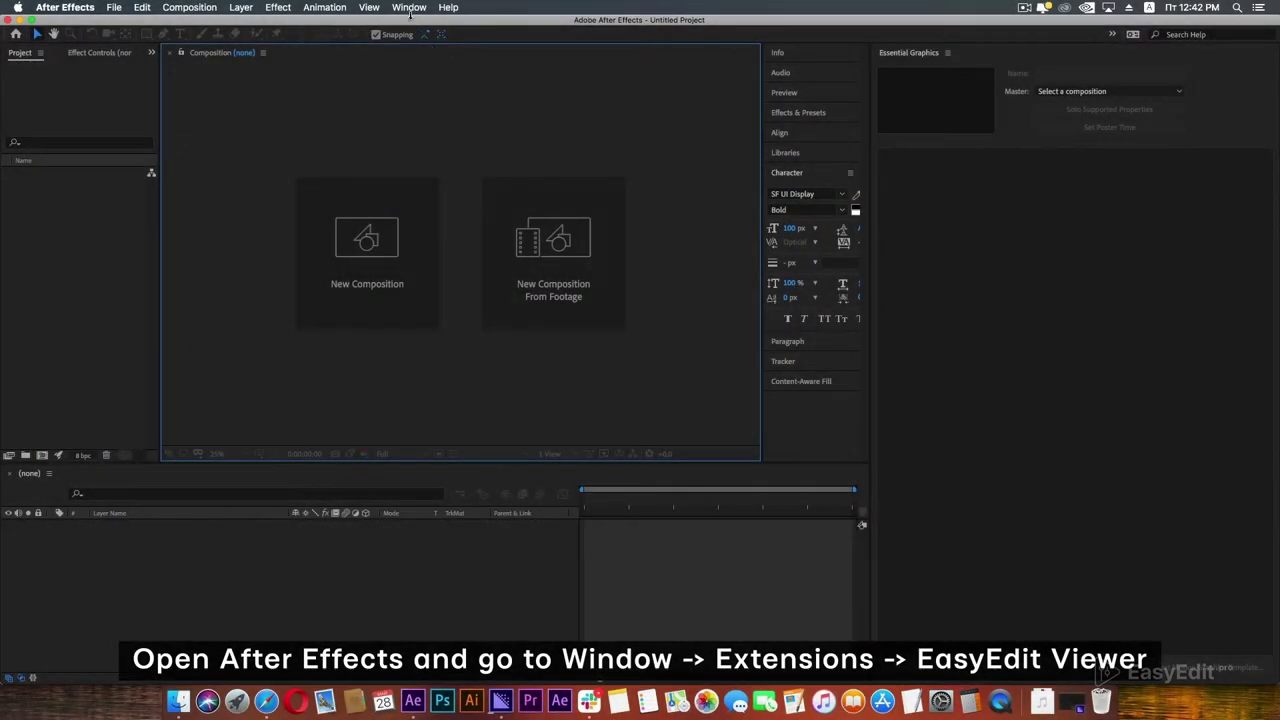
- Open the EasyEdit Viewer panel from Window > Extensions
{"action": "left_click", "coordinate": [409, 8]}
{"action": "mouse_move", "coordinate": [500, 78]}
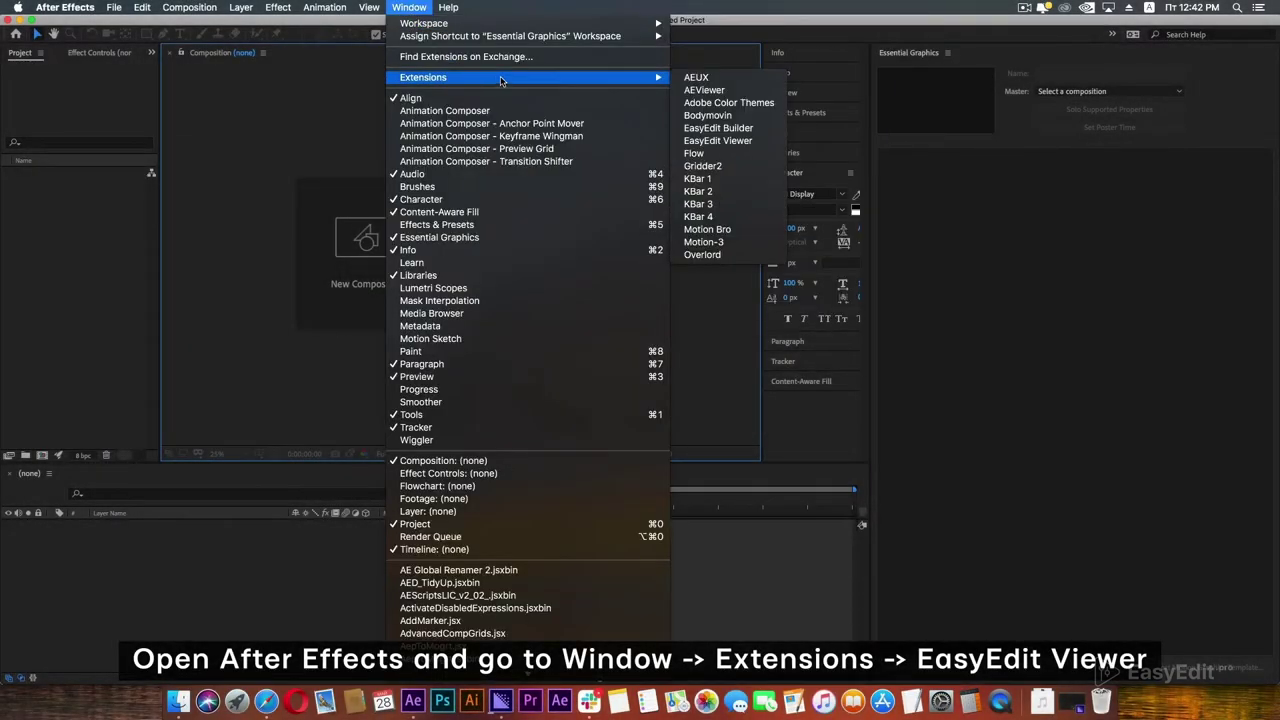
{"action": "left_click", "coordinate": [746, 141]}
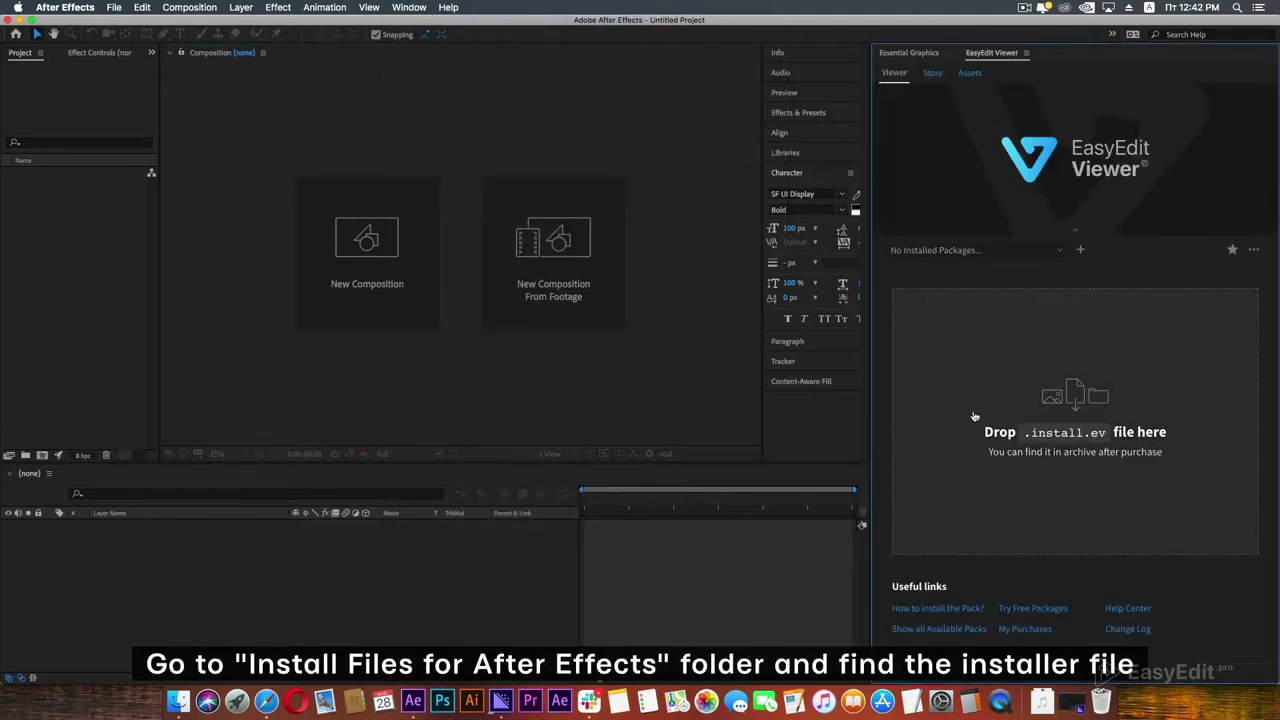
- Drop the Youtube Pack Buzzz .install.ev file from the Desktop onto EasyEdit Viewer, then cancel the install
{"action": "left_click", "coordinate": [178, 701]}
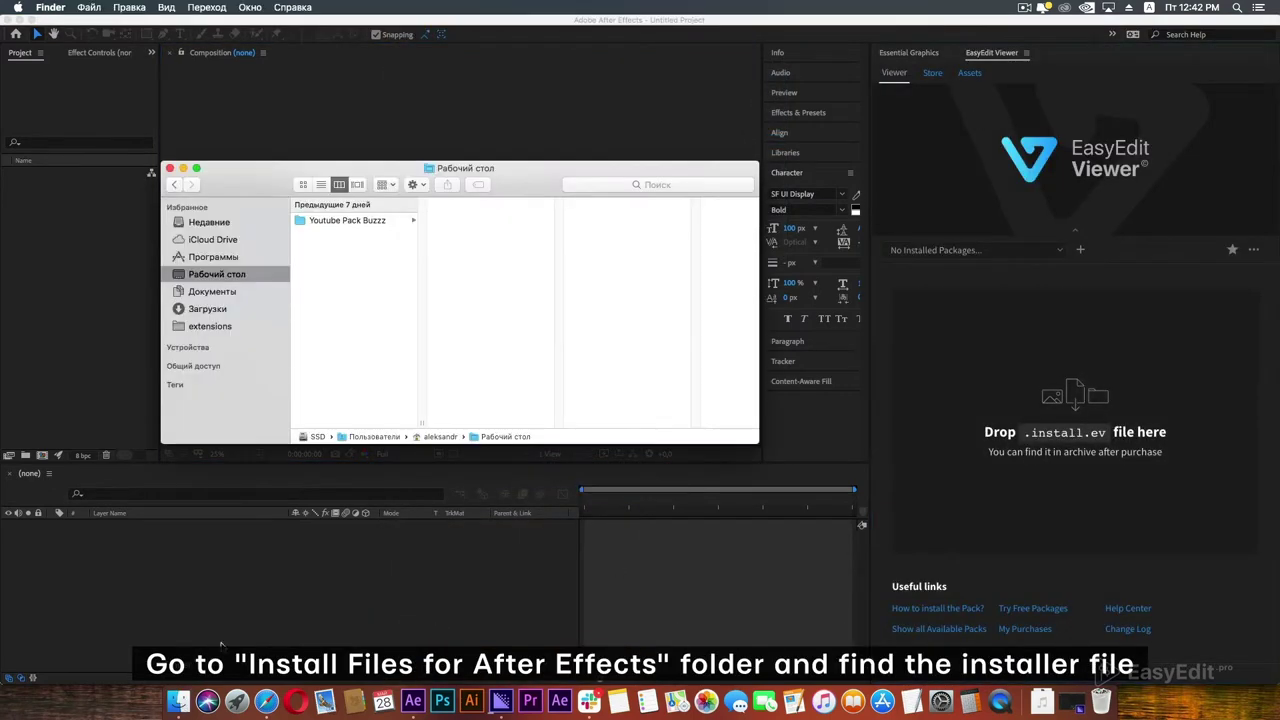
{"action": "left_click", "coordinate": [366, 221]}
{"action": "left_click_drag", "start_coordinate": [475, 232], "coordinate": [993, 416]}
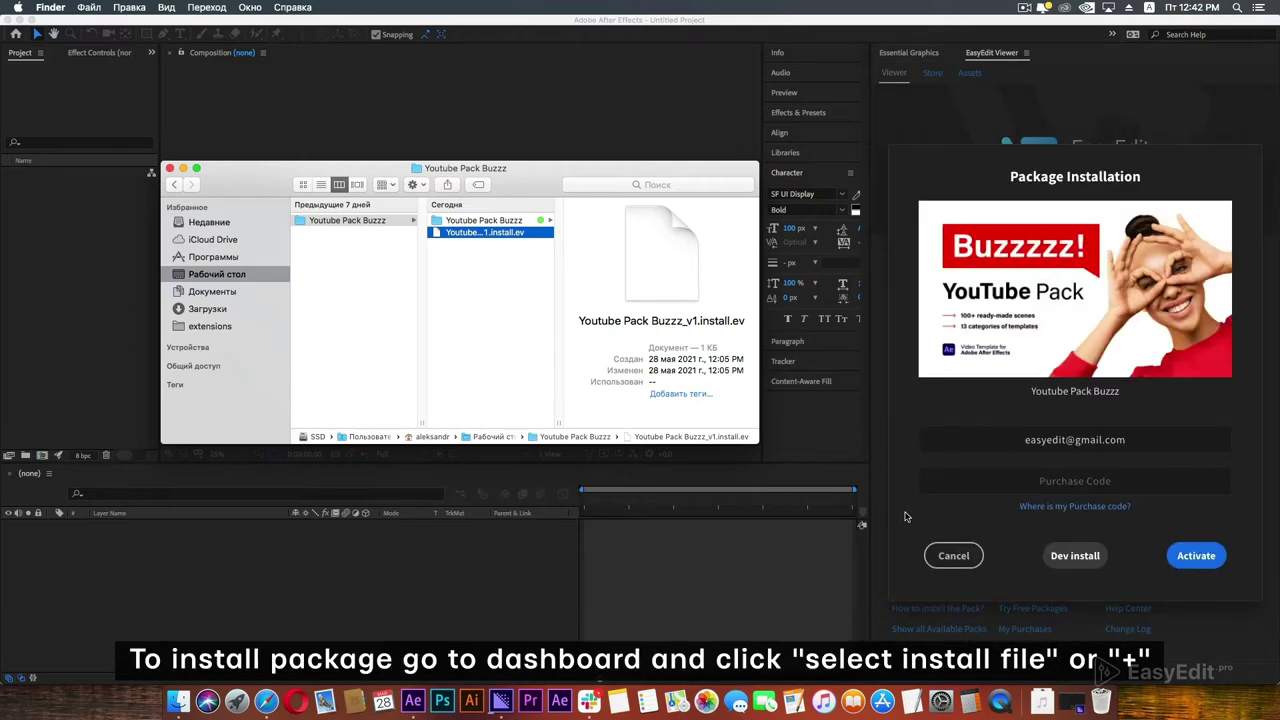
{"action": "left_click", "coordinate": [960, 560]}
{"action": "left_click", "coordinate": [960, 560]}
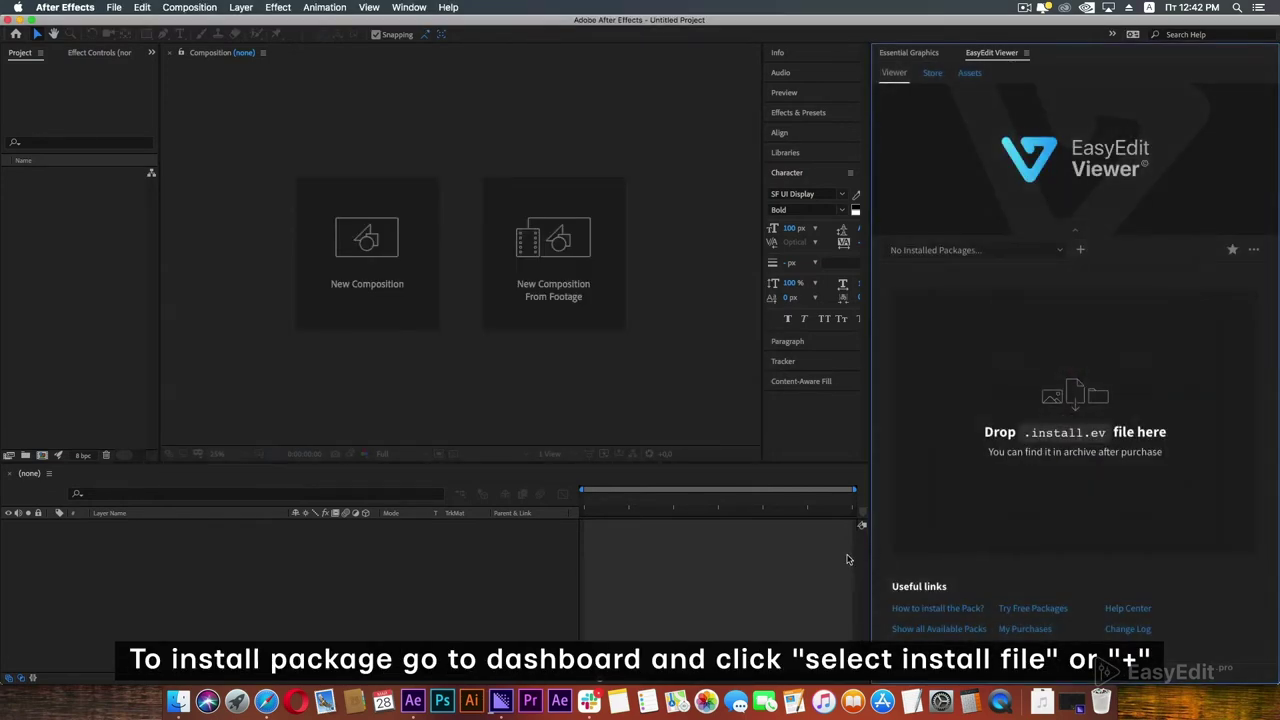
- Add Youtube Pack Buzzz_v1.install.ev via the + button and activate it with the purchase code
{"action": "left_click", "coordinate": [1080, 250]}
{"action": "left_click", "coordinate": [612, 168]}
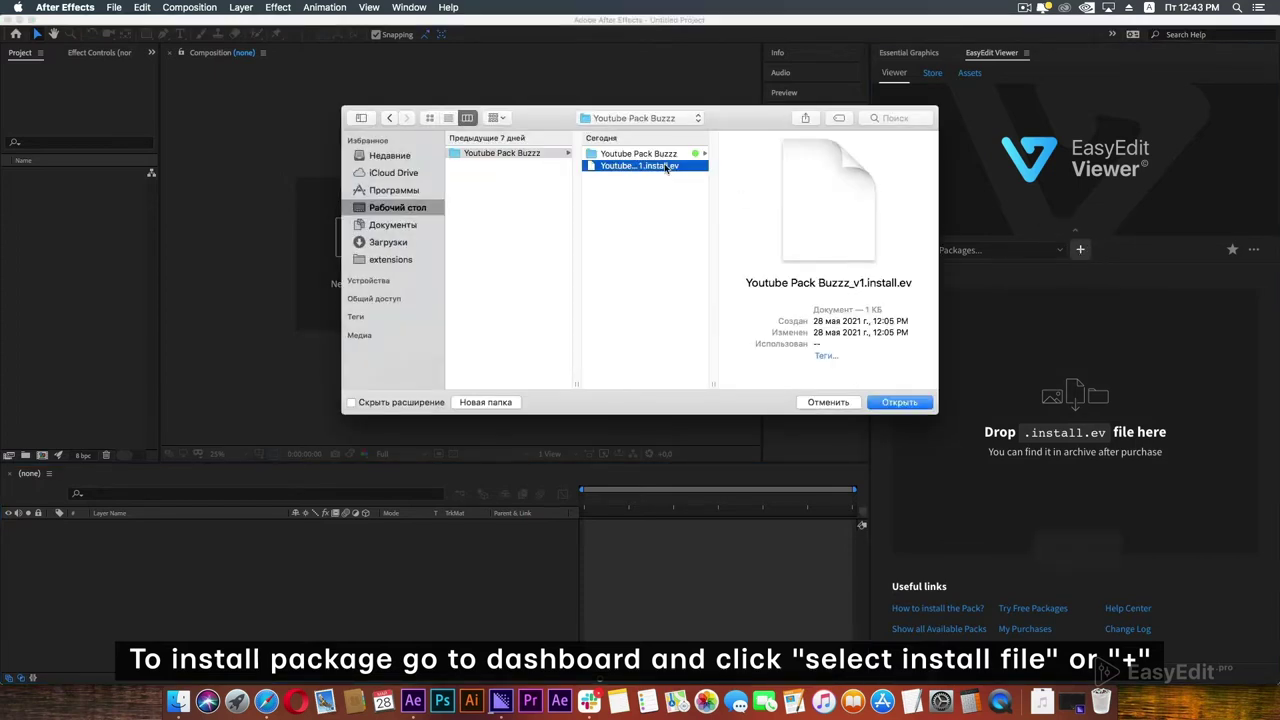
{"action": "double_click", "coordinate": [650, 169]}
{"action": "left_click", "coordinate": [1006, 470]}
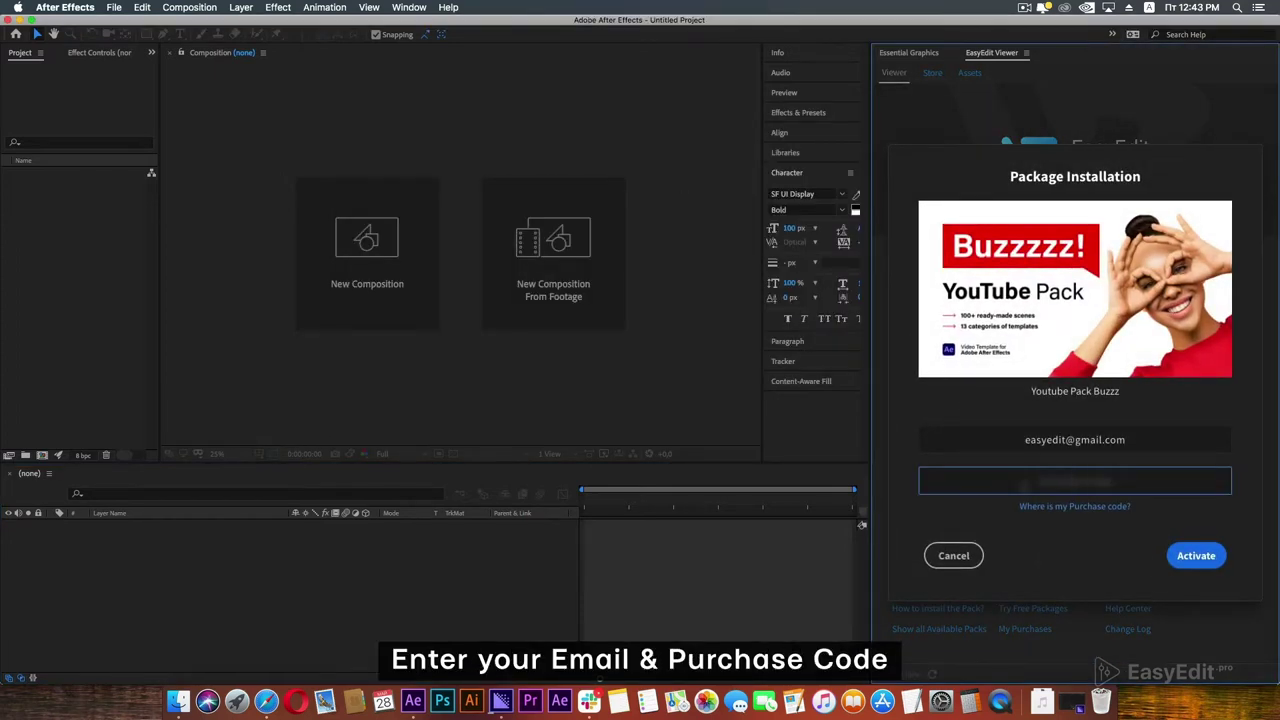
{"action": "type", "text": "xxxxx"}
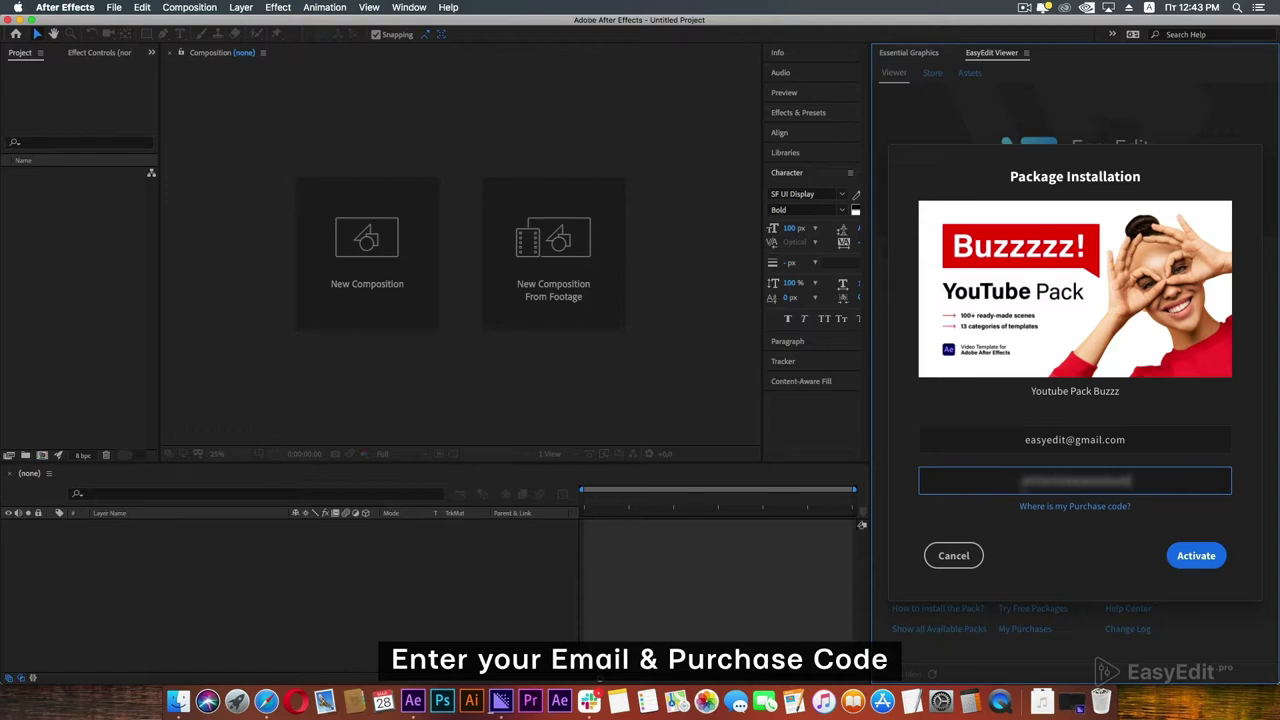
{"action": "left_click", "coordinate": [1196, 555]}
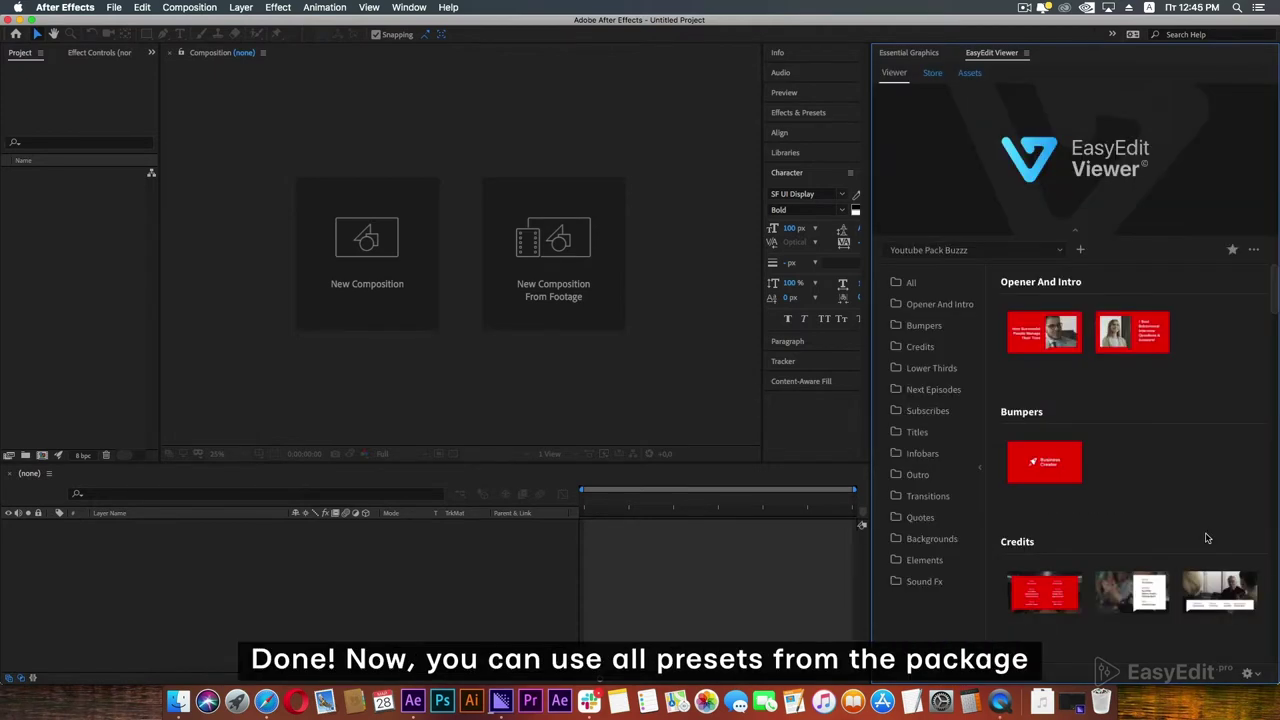
- Check the installed-package list, then hide the EasyEdit logo header and the category sidebar
{"action": "left_click", "coordinate": [1020, 250]}
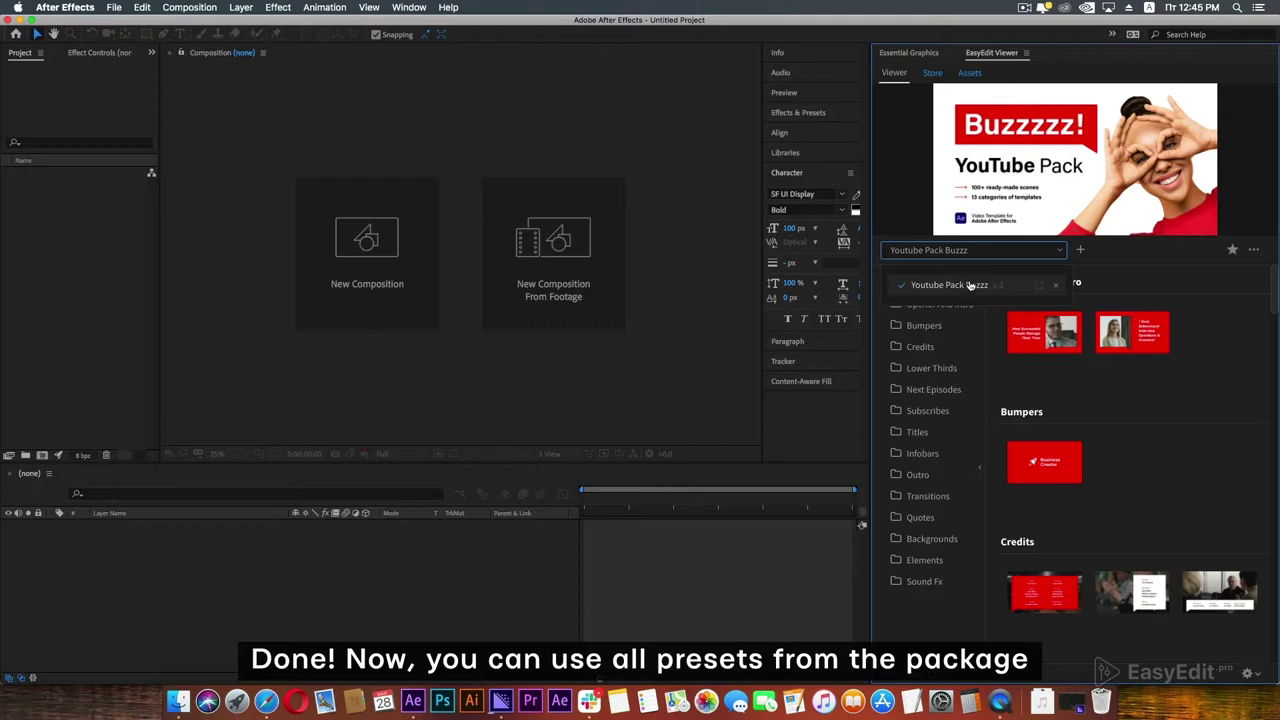
{"action": "left_click", "coordinate": [1148, 261]}
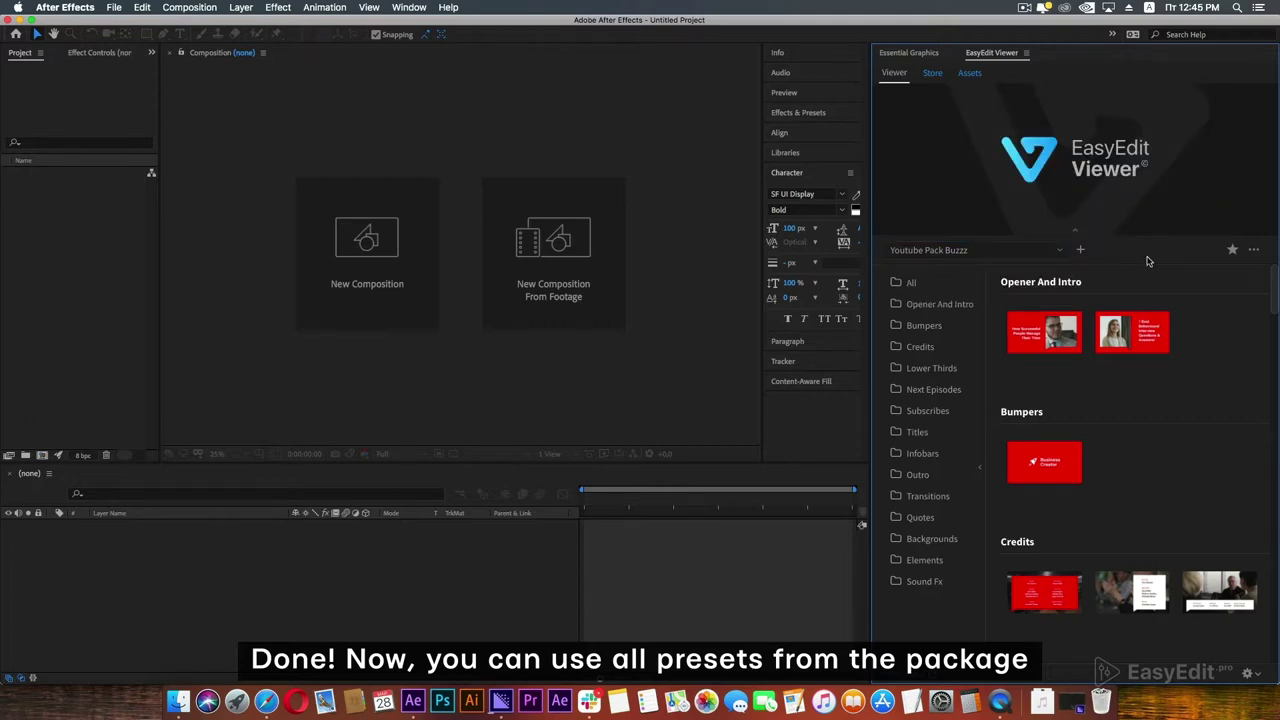
{"action": "left_click", "coordinate": [1075, 231]}
{"action": "left_click", "coordinate": [981, 396]}
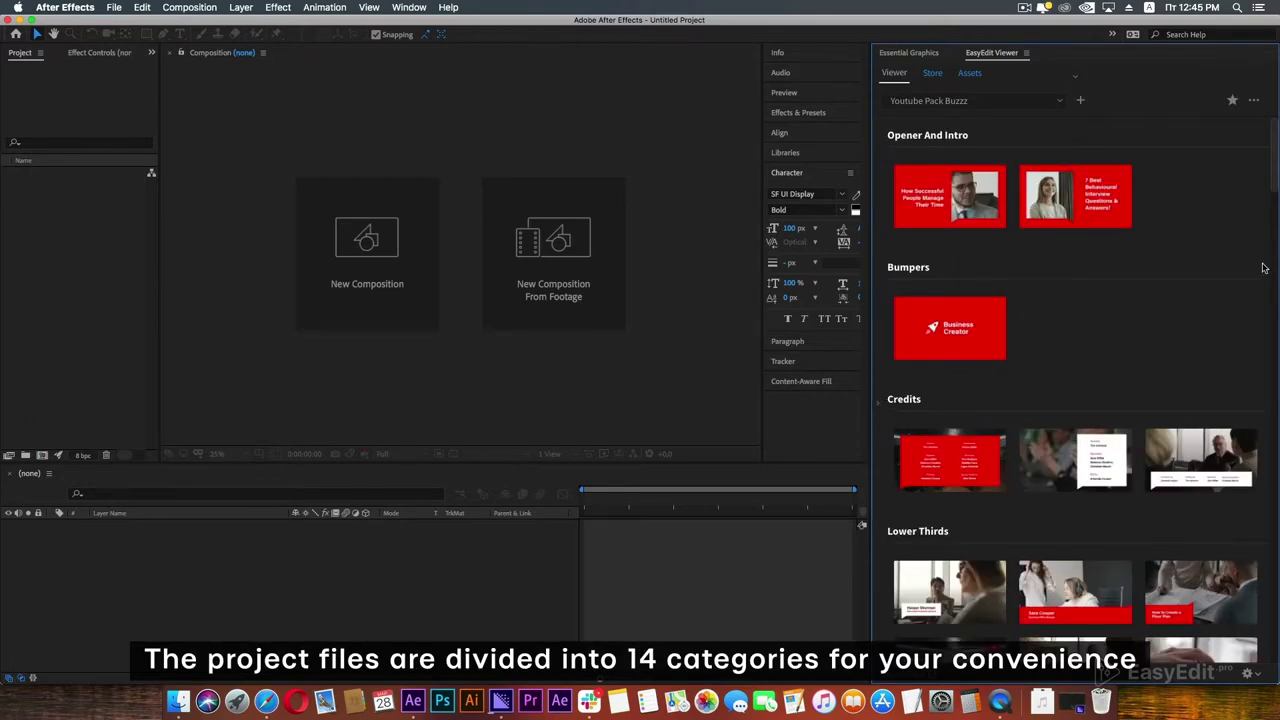
- Scroll through every Youtube Pack Buzzz preset down to Sound Fx and back, then restore the header
{"action": "scroll", "coordinate": [1263, 268], "scroll_direction": "down", "scroll_amount": 3}
{"action": "scroll", "coordinate": [1263, 268], "scroll_direction": "down", "scroll_amount": 5}
{"action": "scroll", "coordinate": [1263, 268], "scroll_direction": "down", "scroll_amount": 5}
{"action": "scroll", "coordinate": [1263, 268], "scroll_direction": "down", "scroll_amount": 5}
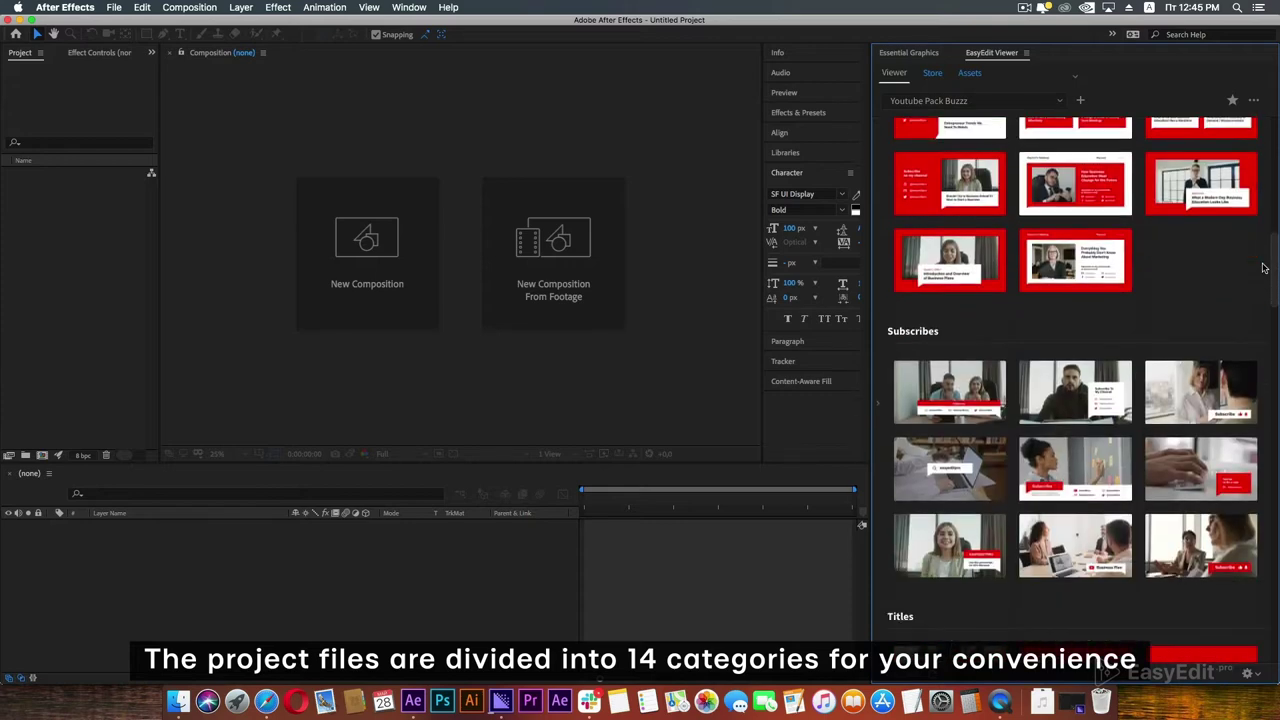
{"action": "scroll", "coordinate": [1263, 268], "scroll_direction": "down", "scroll_amount": 5}
{"action": "scroll", "coordinate": [1263, 268], "scroll_direction": "down", "scroll_amount": 3}
{"action": "scroll", "coordinate": [1263, 268], "scroll_direction": "down", "scroll_amount": 5}
{"action": "scroll", "coordinate": [1263, 268], "scroll_direction": "down", "scroll_amount": 5}
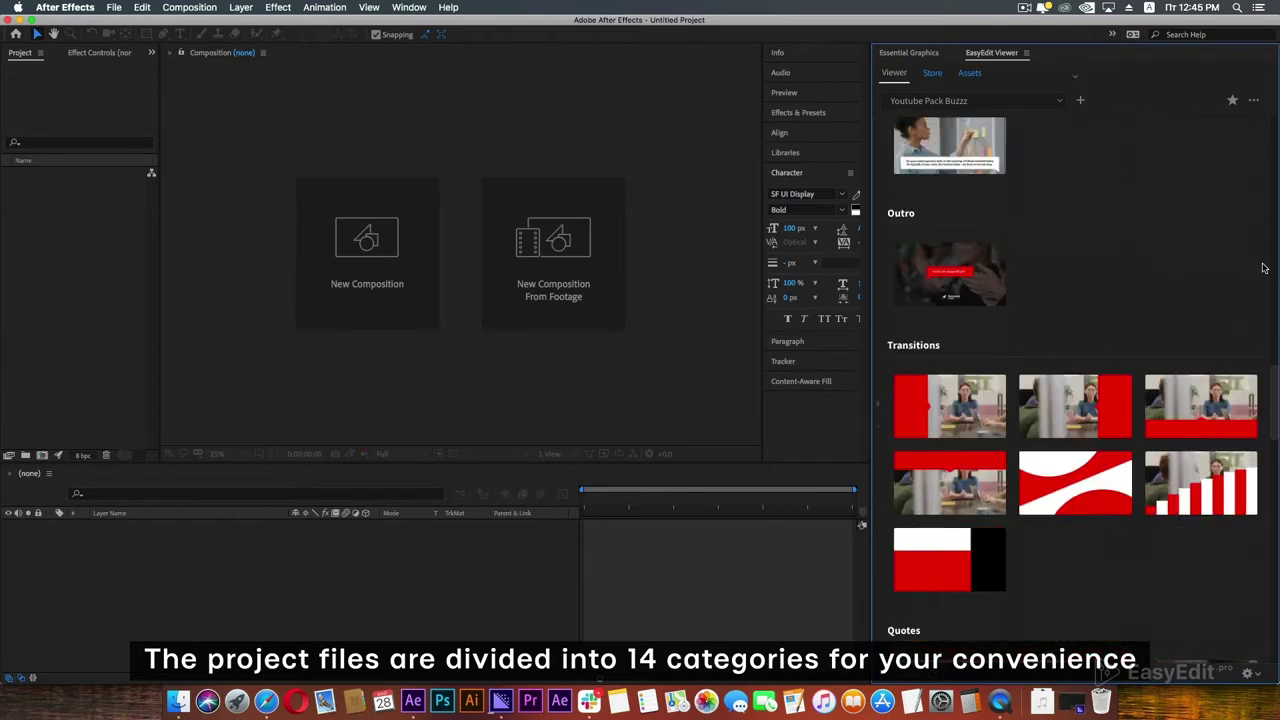
{"action": "scroll", "coordinate": [1263, 268], "scroll_direction": "down", "scroll_amount": 3}
{"action": "scroll", "coordinate": [1263, 268], "scroll_direction": "down", "scroll_amount": 5}
{"action": "scroll", "coordinate": [1263, 268], "scroll_direction": "down", "scroll_amount": 5}
{"action": "scroll", "coordinate": [1263, 268], "scroll_direction": "down", "scroll_amount": 3}
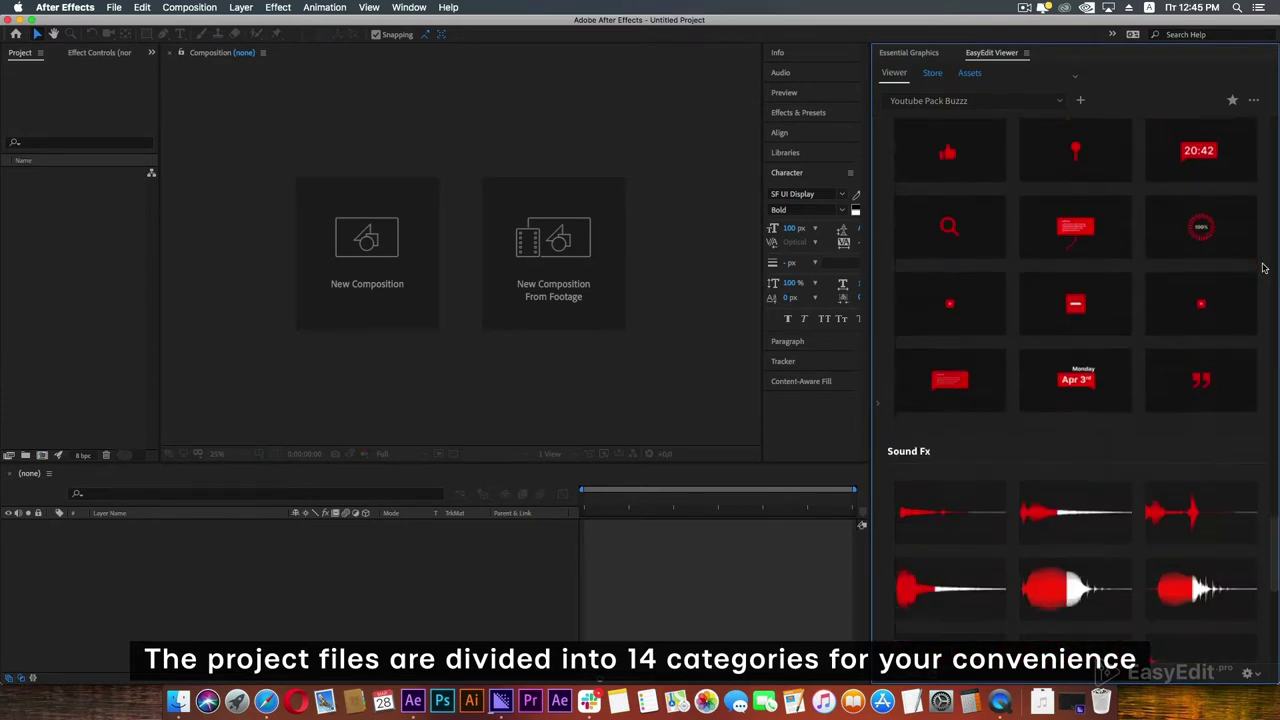
{"action": "scroll", "coordinate": [1263, 268], "scroll_direction": "down", "scroll_amount": 5}
{"action": "scroll", "coordinate": [1263, 268], "scroll_direction": "down", "scroll_amount": 1}
{"action": "scroll", "coordinate": [1263, 268], "scroll_direction": "up", "scroll_amount": 5}
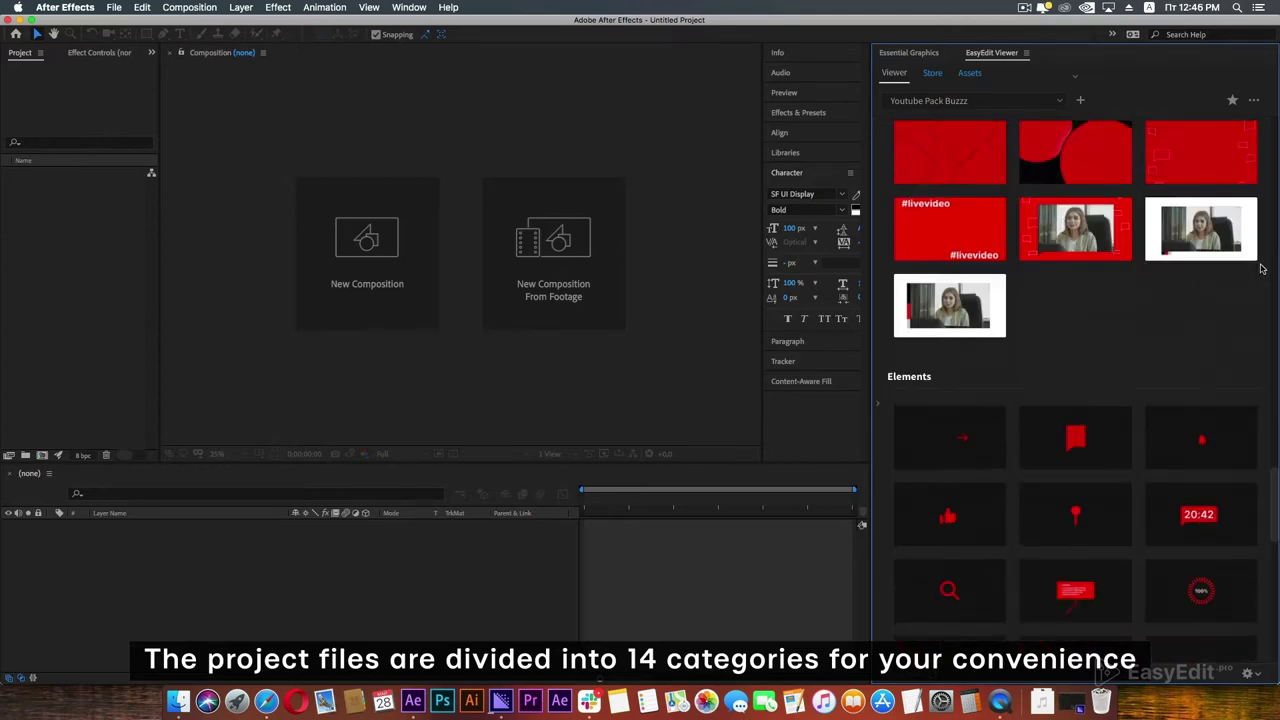
{"action": "scroll", "coordinate": [1263, 268], "scroll_direction": "up", "scroll_amount": 10}
{"action": "scroll", "coordinate": [1263, 268], "scroll_direction": "up", "scroll_amount": 10}
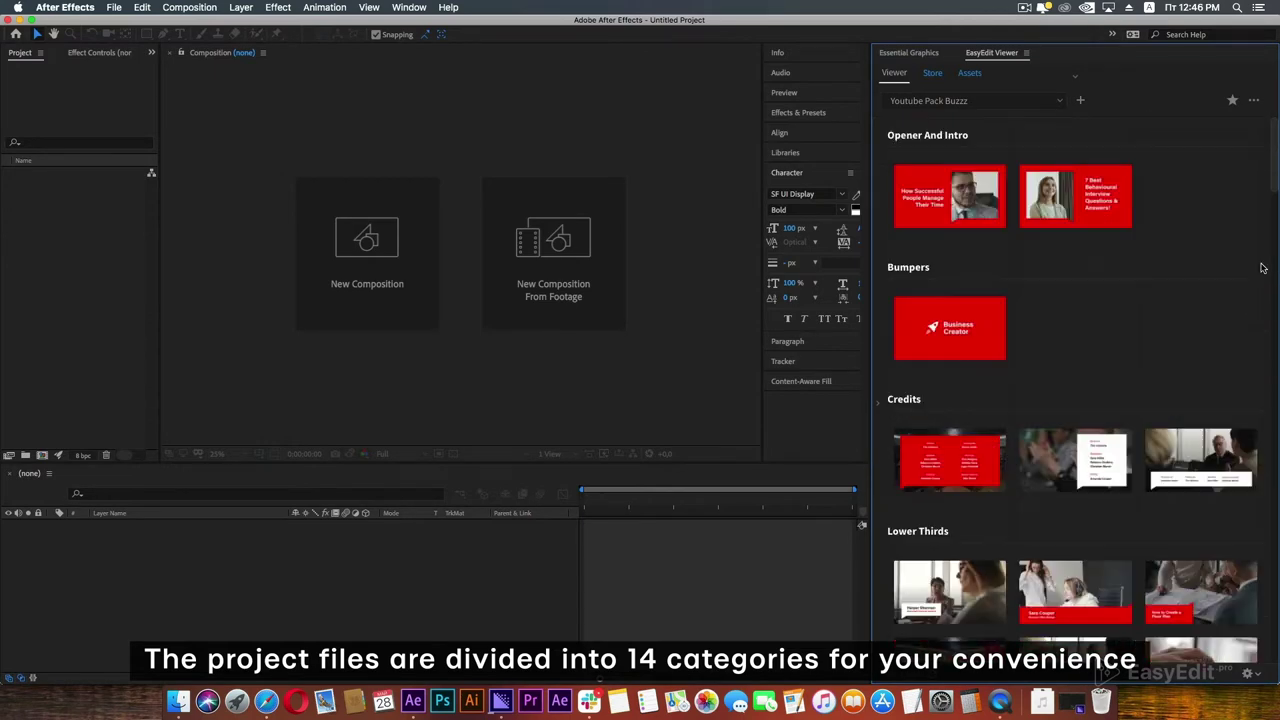
{"action": "left_click", "coordinate": [1076, 78]}
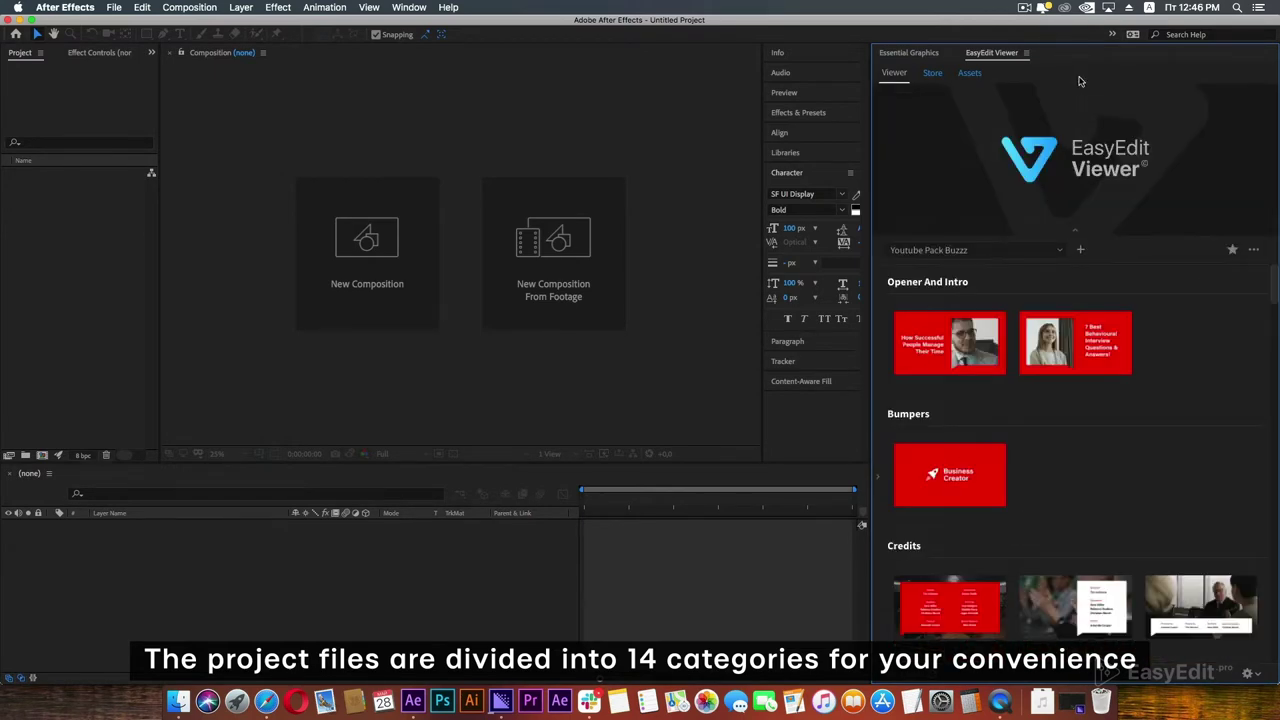
- Show the category sidebar and view each category from Bumpers through Sound Fx
{"action": "left_click", "coordinate": [879, 475]}
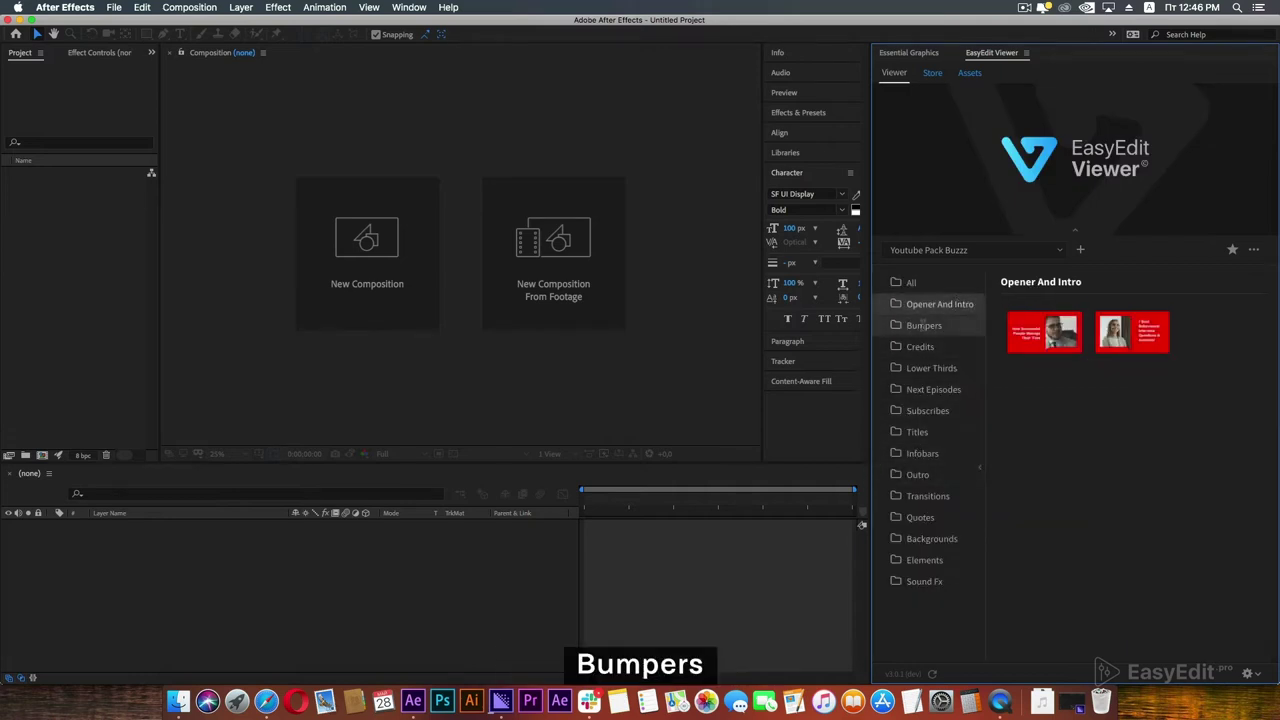
{"action": "left_click", "coordinate": [913, 324]}
{"action": "left_click", "coordinate": [933, 347]}
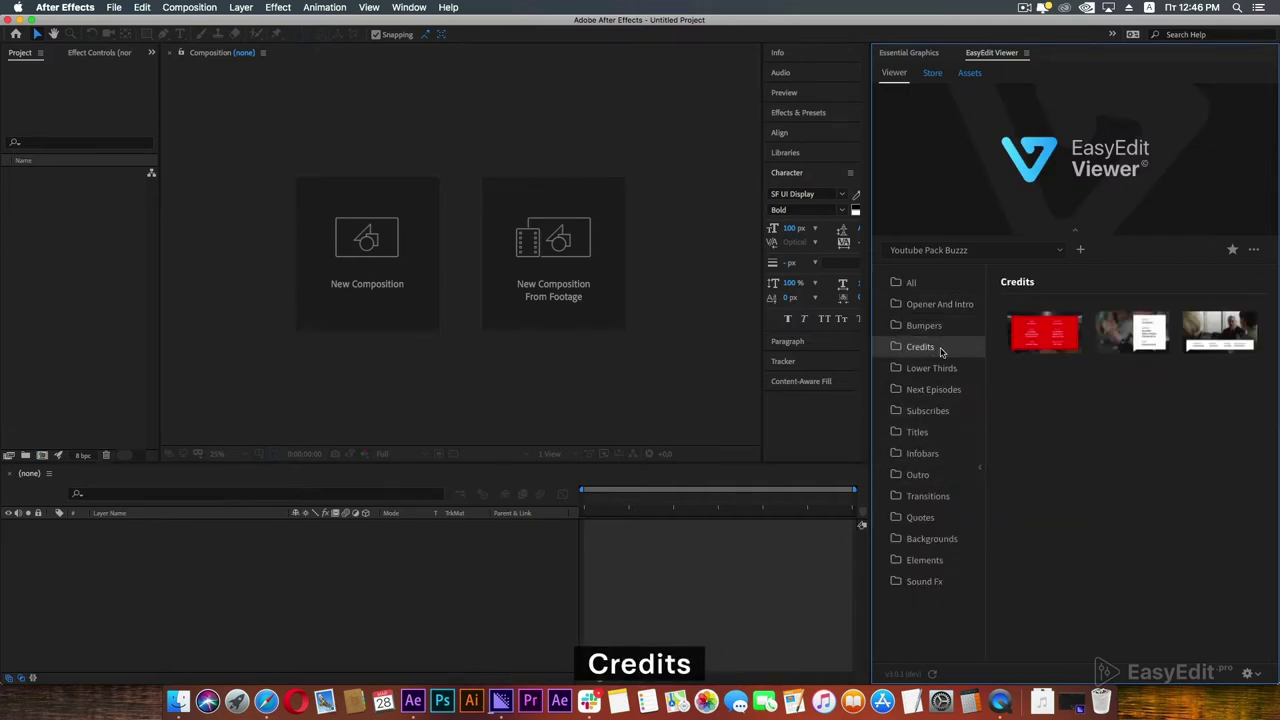
{"action": "left_click", "coordinate": [943, 368]}
{"action": "left_click", "coordinate": [933, 389]}
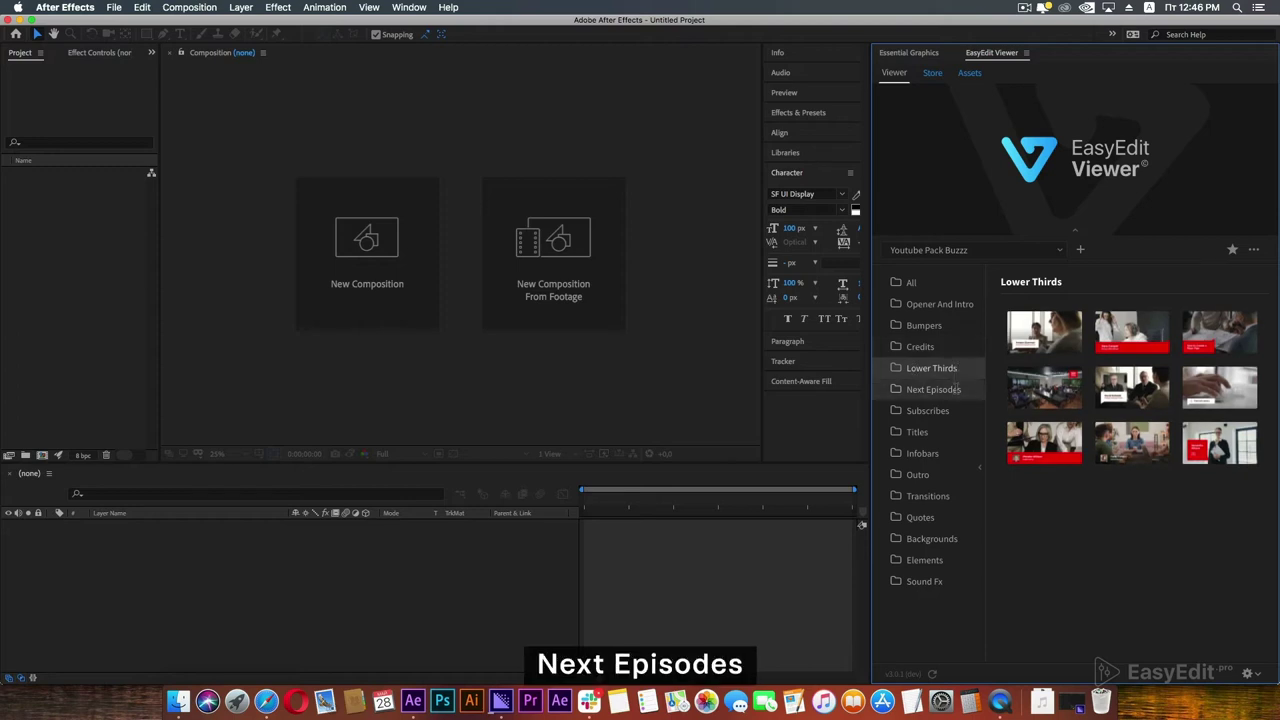
{"action": "left_click", "coordinate": [955, 411]}
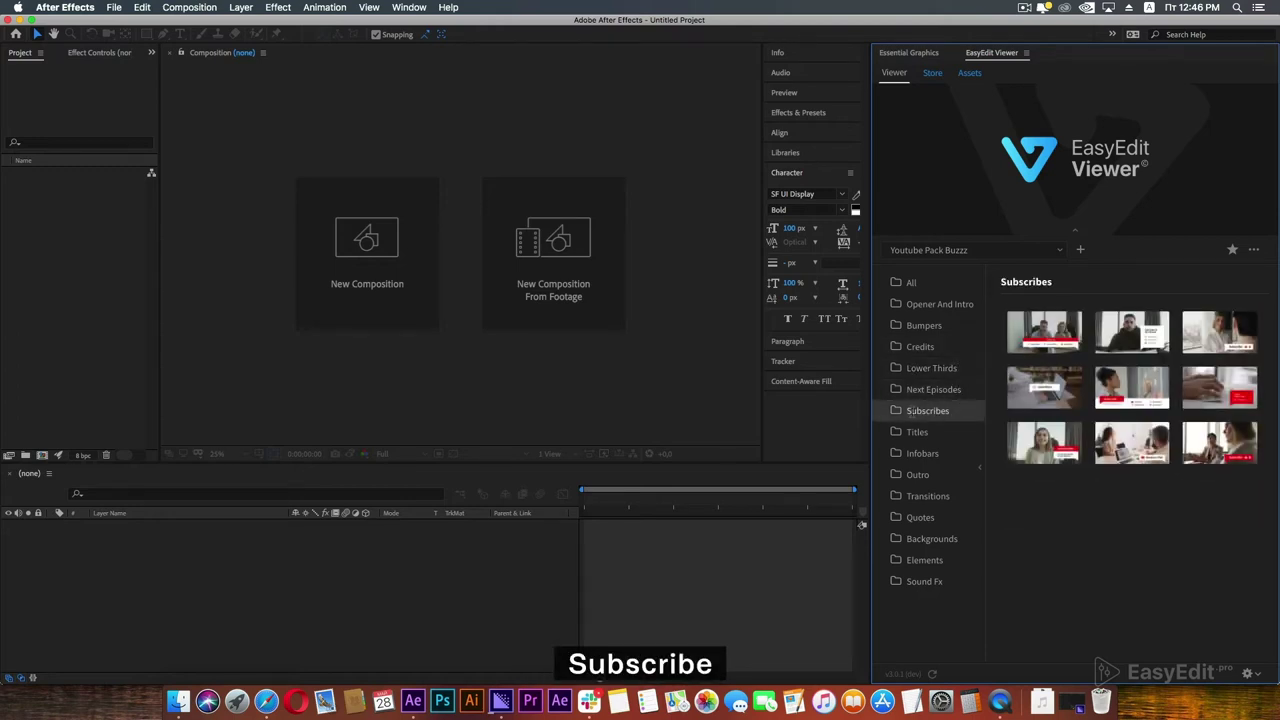
{"action": "left_click", "coordinate": [912, 432]}
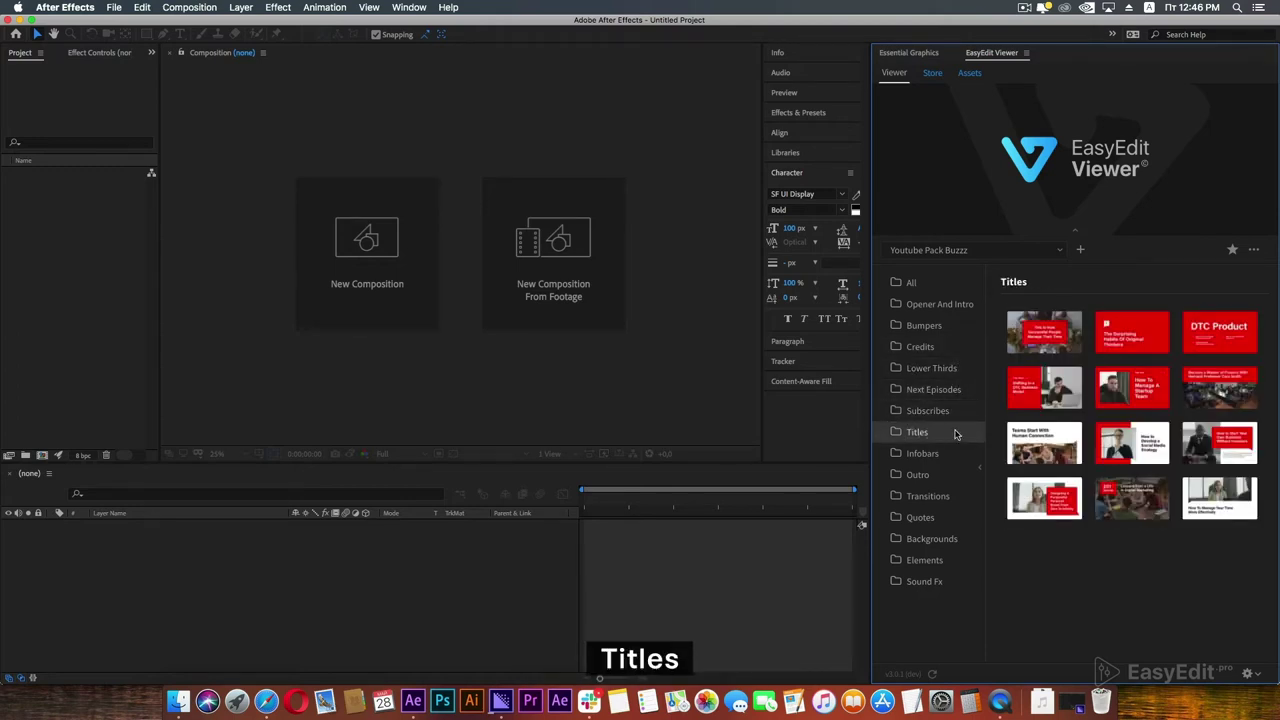
{"action": "left_click", "coordinate": [955, 453]}
{"action": "left_click", "coordinate": [910, 475]}
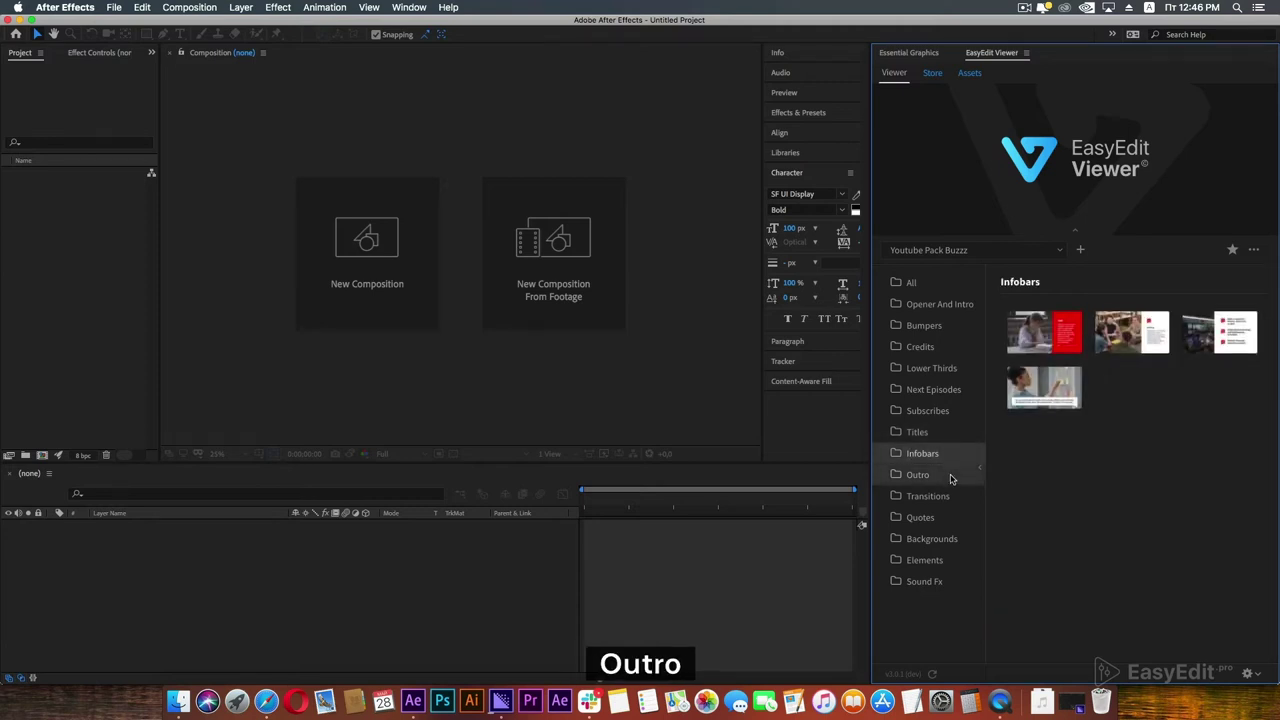
{"action": "left_click", "coordinate": [945, 496]}
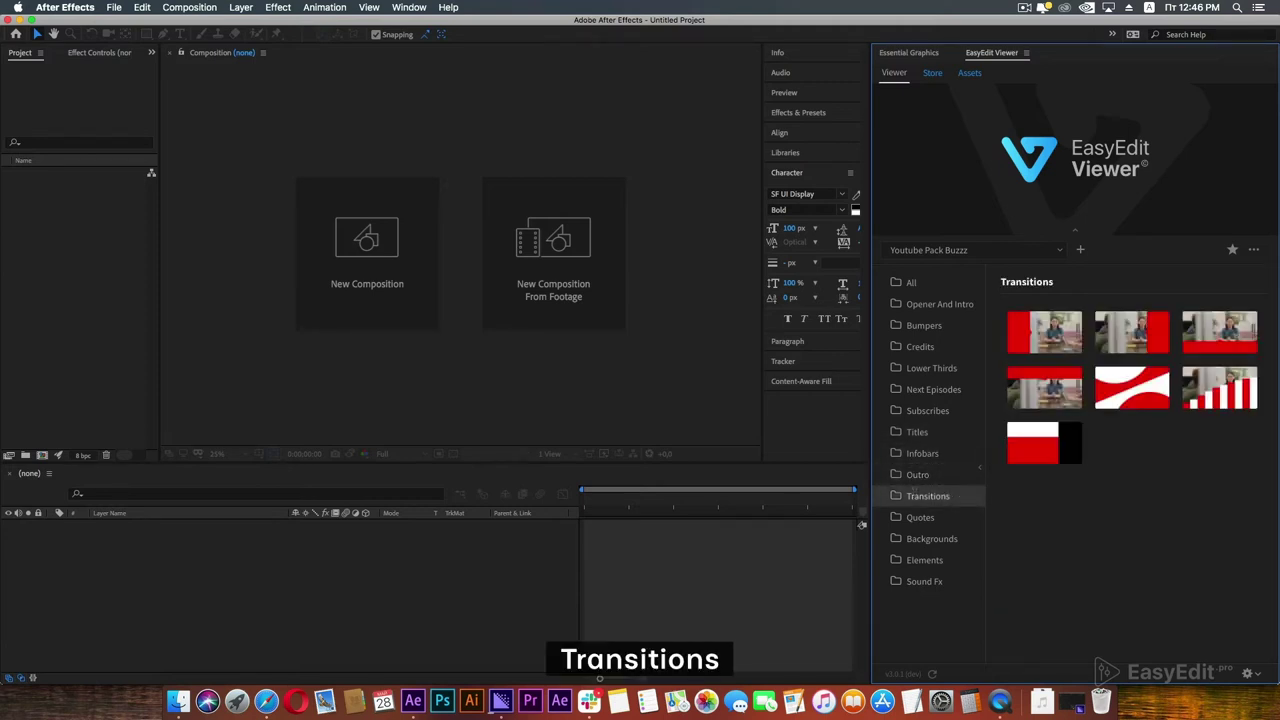
{"action": "left_click", "coordinate": [957, 517]}
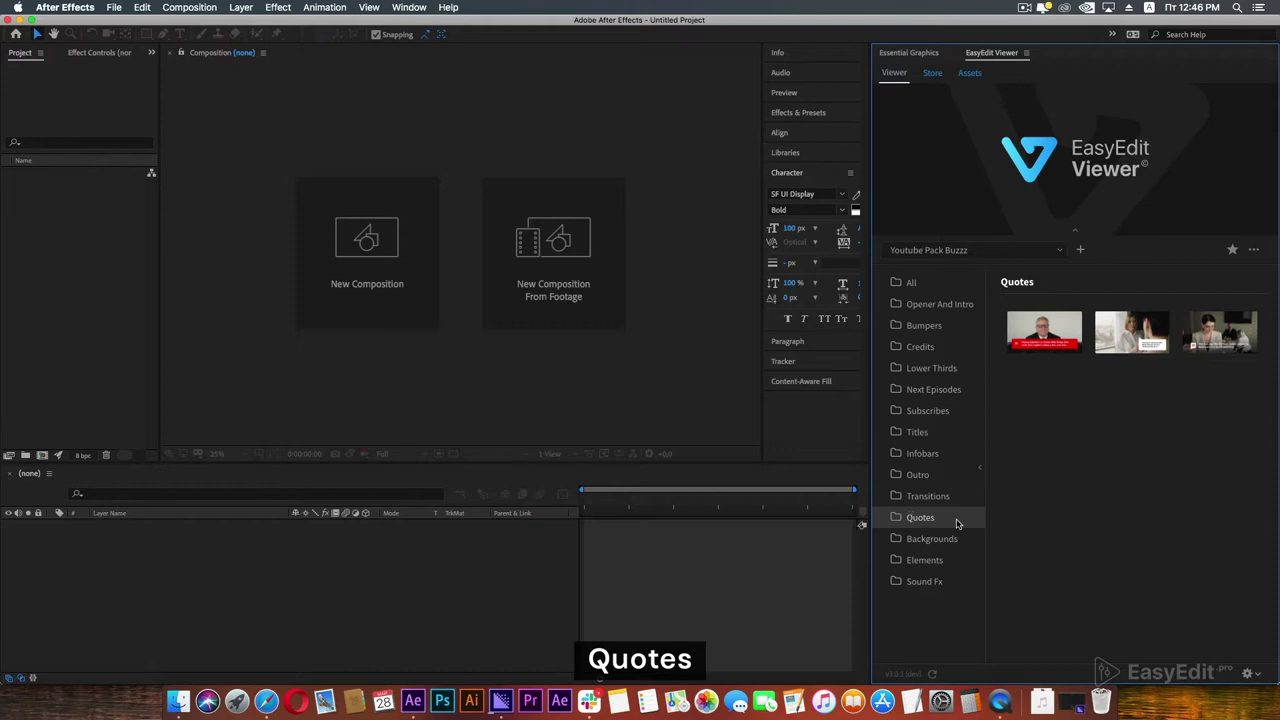
{"action": "left_click", "coordinate": [962, 538]}
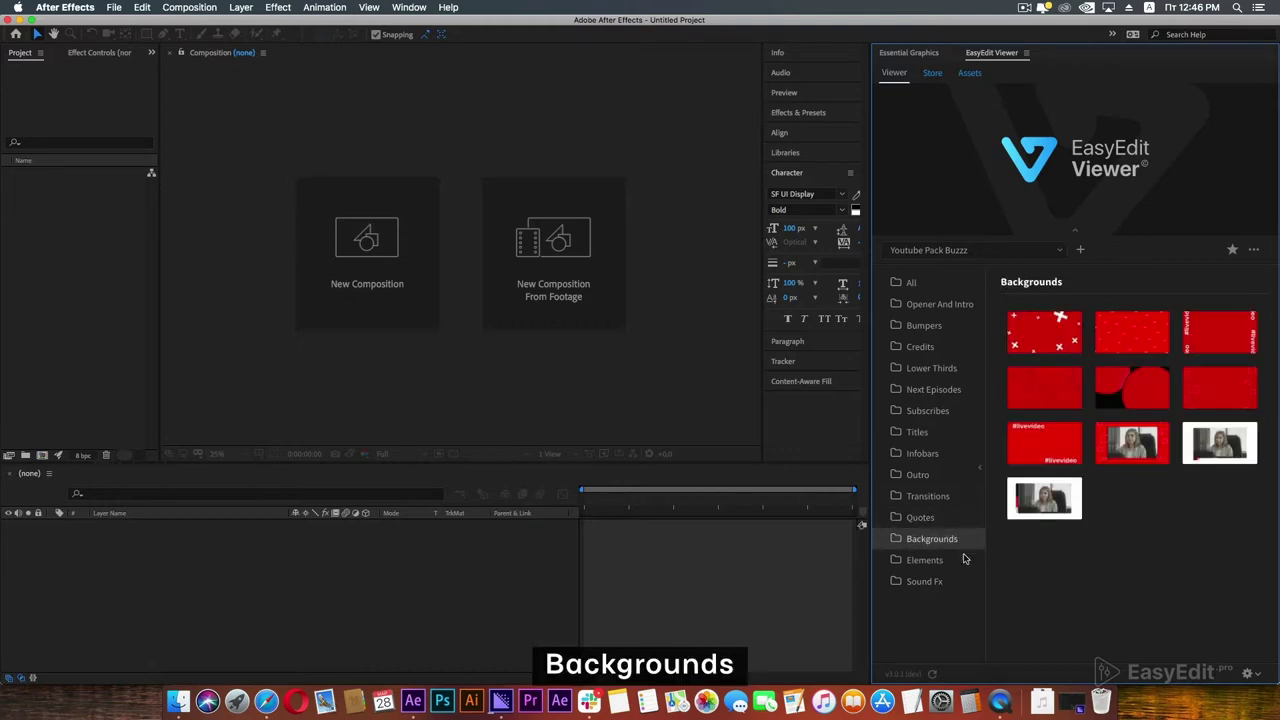
{"action": "left_click", "coordinate": [965, 559]}
{"action": "left_click", "coordinate": [962, 581]}
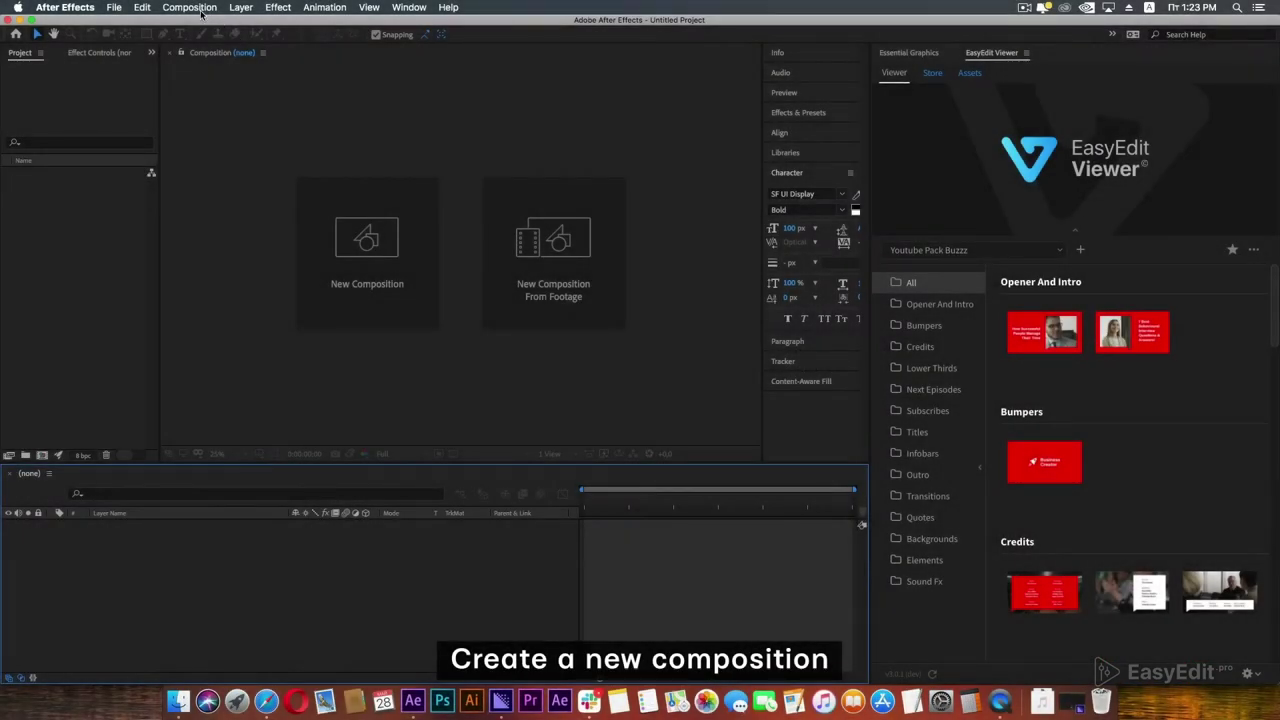
- Create a new 1920×1080 composition, Comp 1, and fit it in the viewer
{"action": "left_click", "coordinate": [180, 8]}
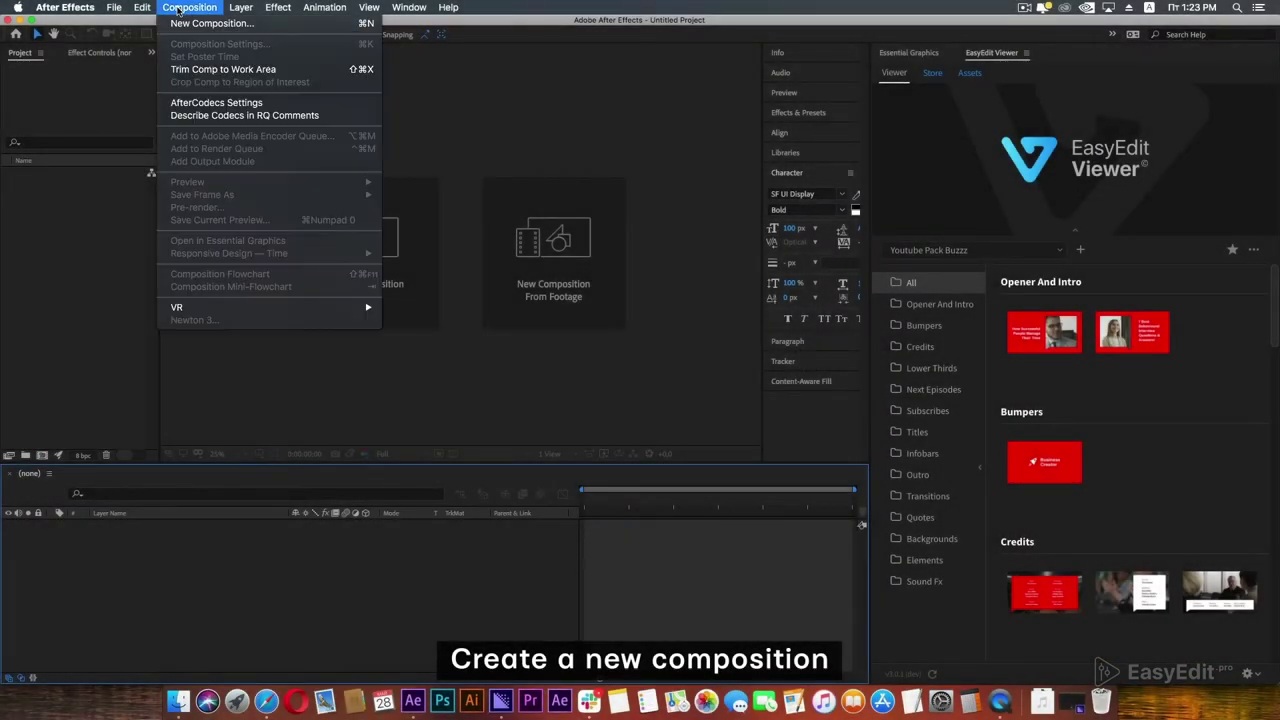
{"action": "left_click", "coordinate": [195, 23]}
{"action": "left_click", "coordinate": [435, 448]}
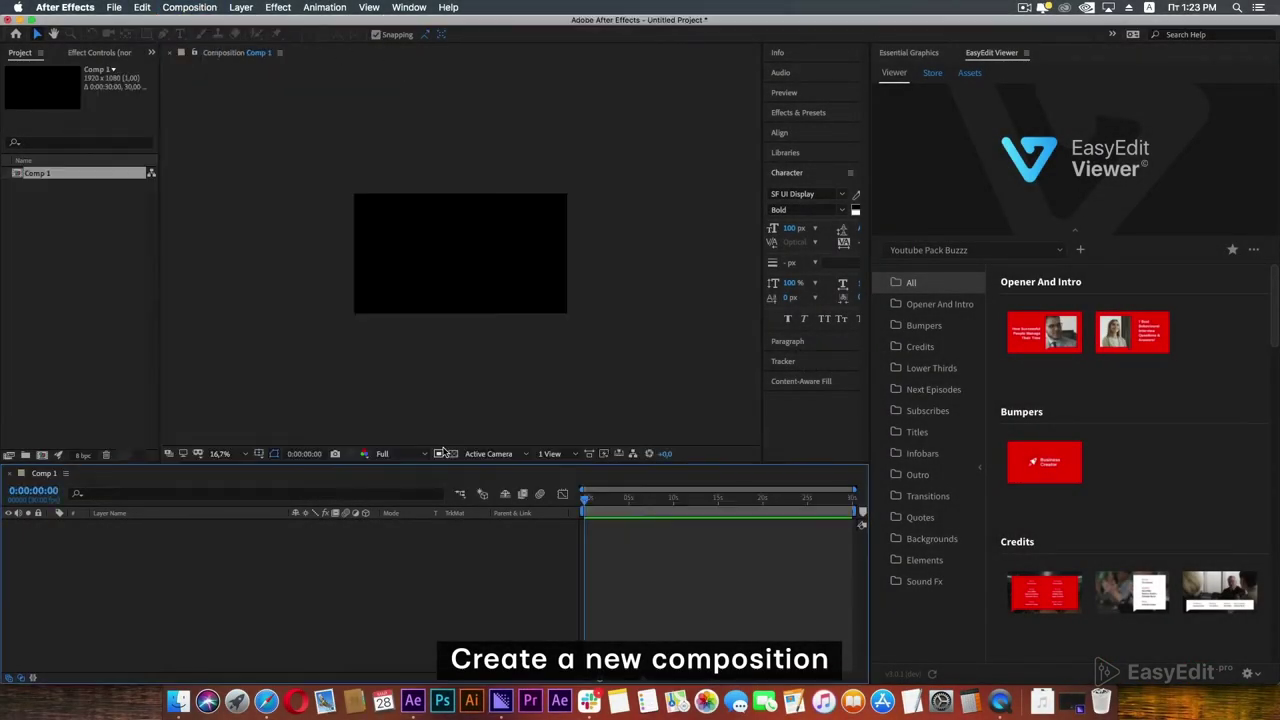
{"action": "left_click", "coordinate": [629, 415]}
{"action": "key", "text": "shift+slash"}
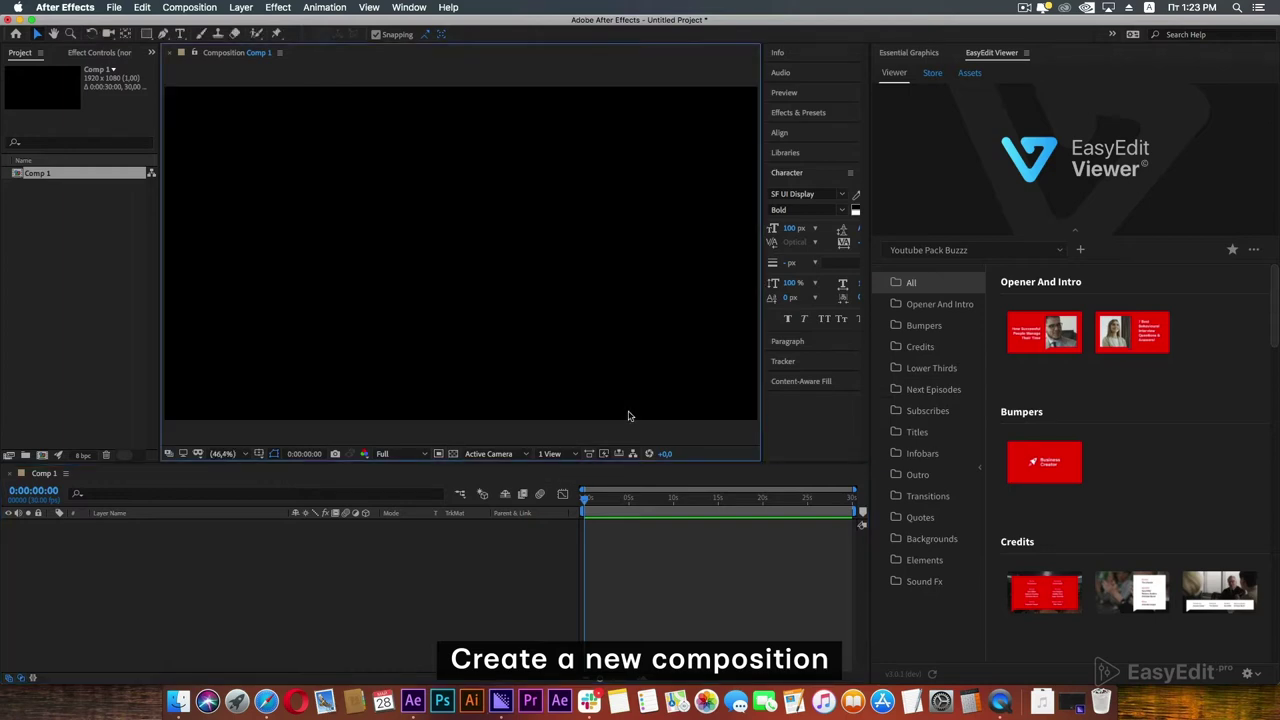
- Import Next Episodes template 008 into Comp 1 and play it back
{"action": "left_click", "coordinate": [936, 389]}
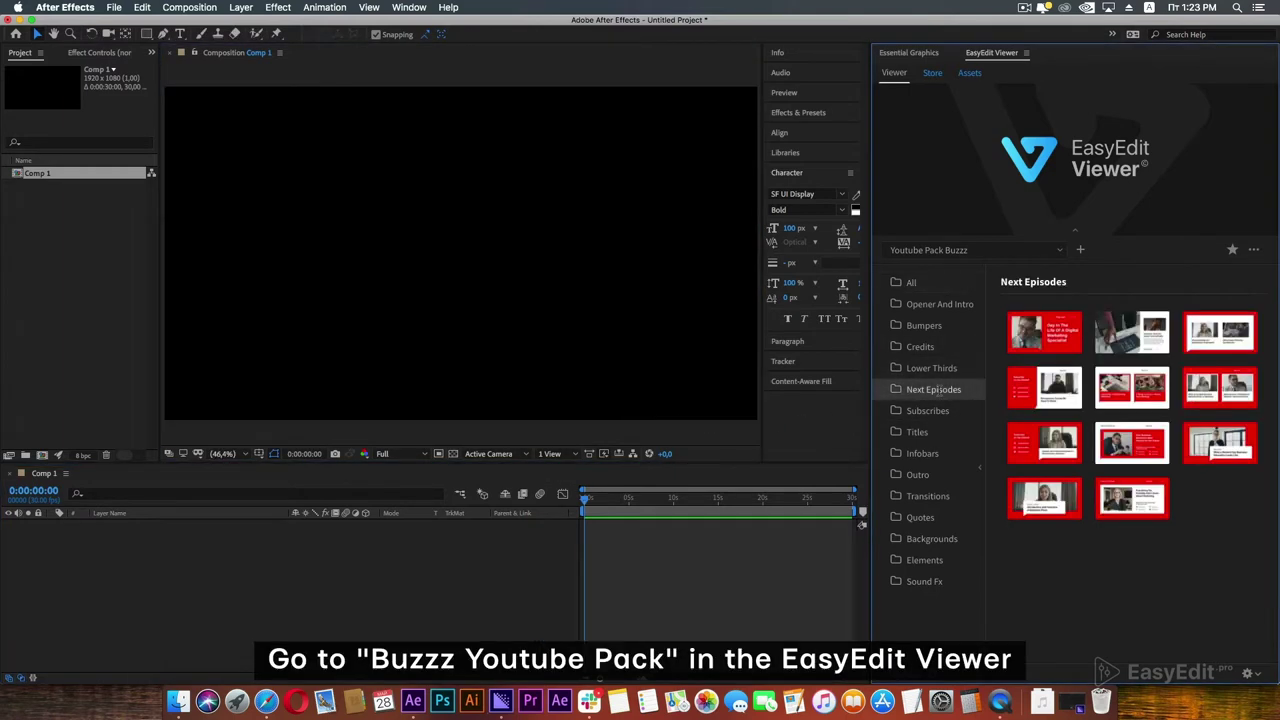
{"action": "left_click", "coordinate": [1139, 453]}
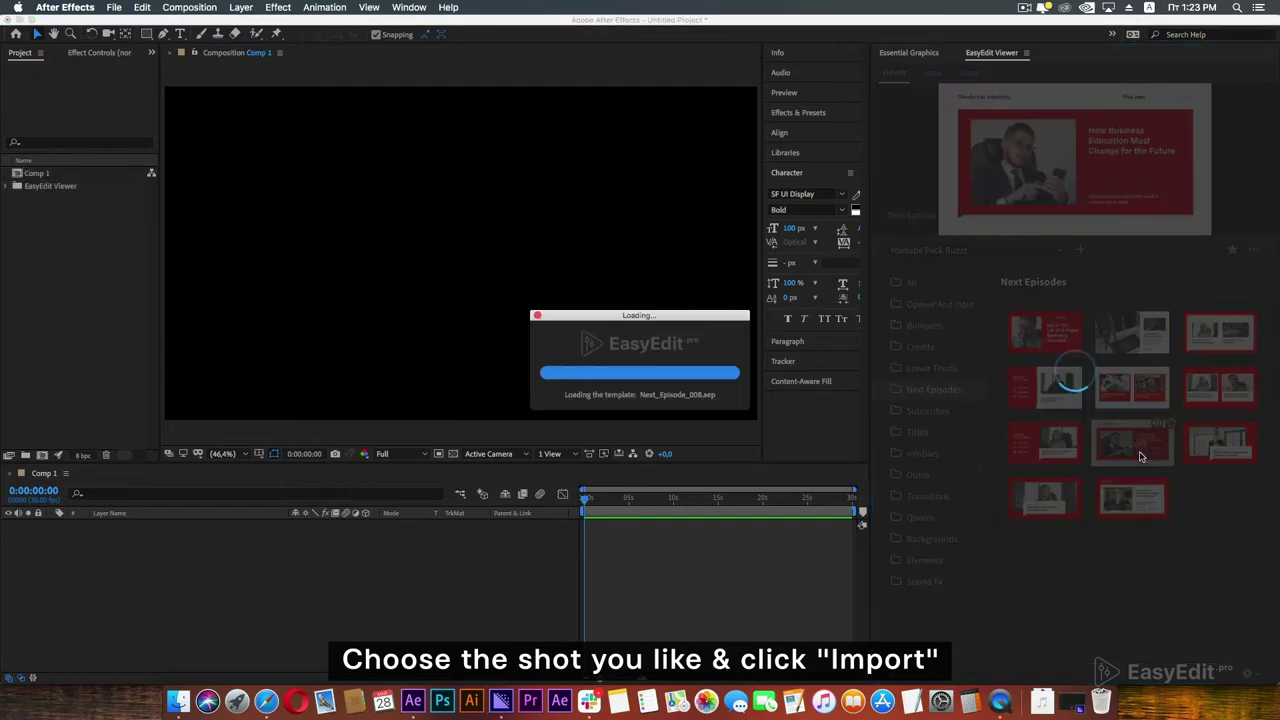
{"action": "left_click_drag", "start_coordinate": [597, 497], "coordinate": [576, 510]}
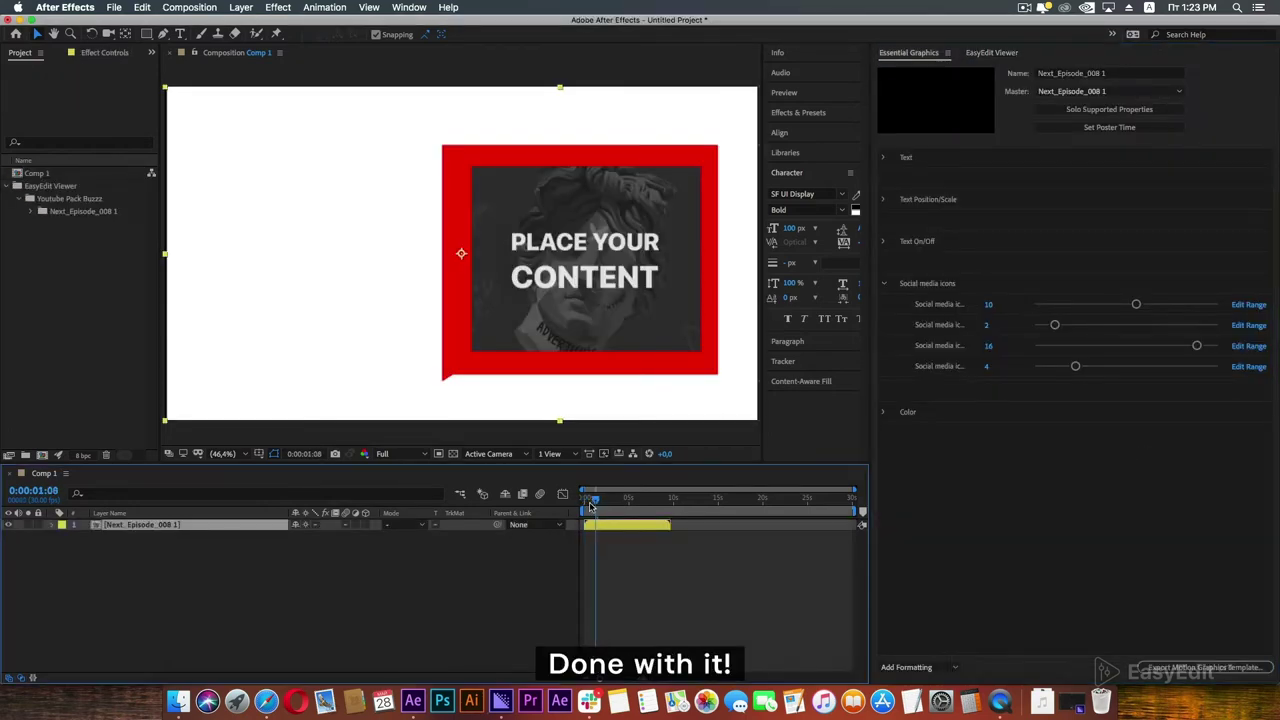
{"action": "key", "text": "space"}
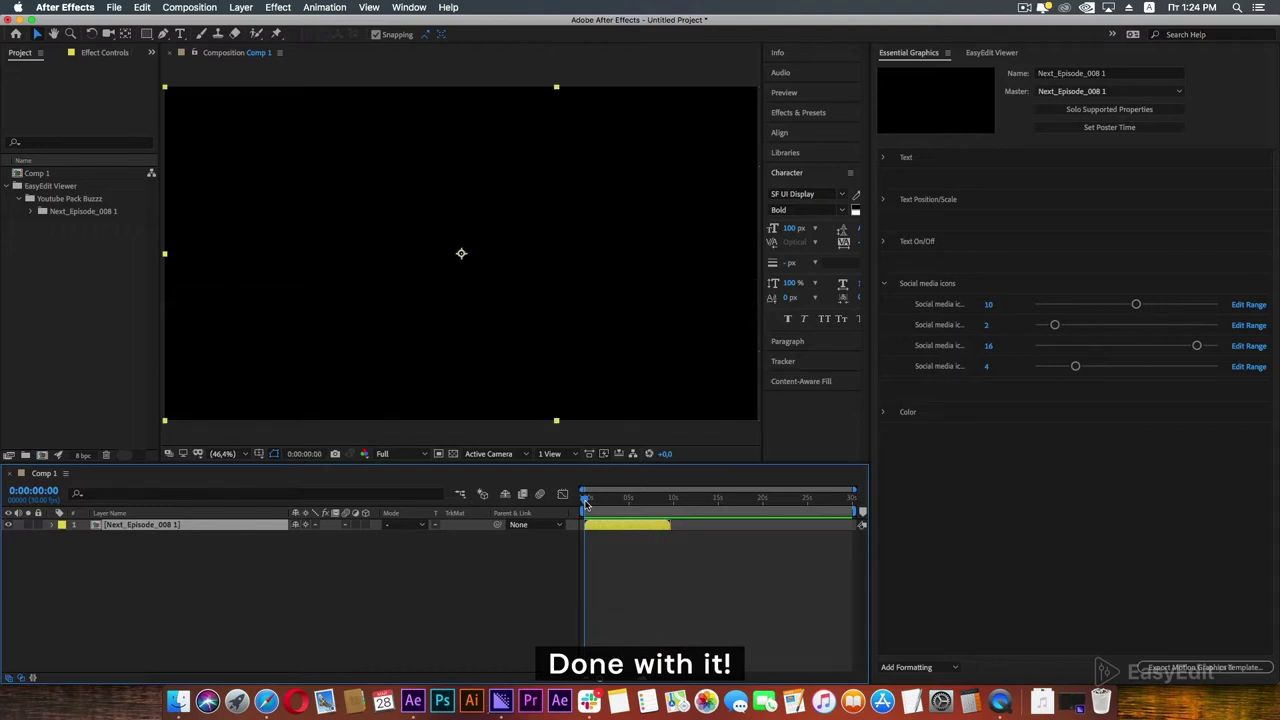
{"action": "left_click_drag", "start_coordinate": [585, 505], "coordinate": [629, 500]}
- Import 1.mp4 and 2.jpeg, and place 1.mp4 in Comp 1 beneath the template
{"action": "left_click", "coordinate": [180, 695]}
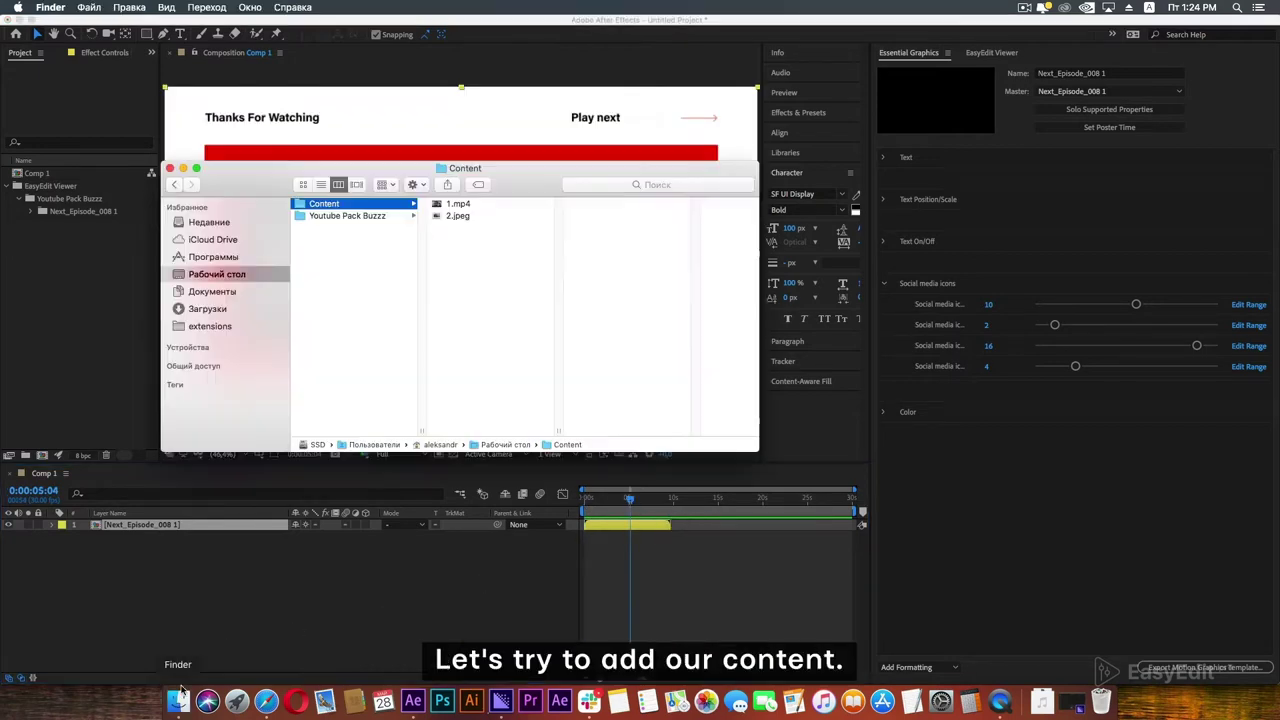
{"action": "mouse_move", "coordinate": [473, 268]}
{"action": "left_mouse_down"}
{"action": "mouse_move", "coordinate": [453, 204]}
{"action": "mouse_move", "coordinate": [99, 289]}
{"action": "left_mouse_up"}
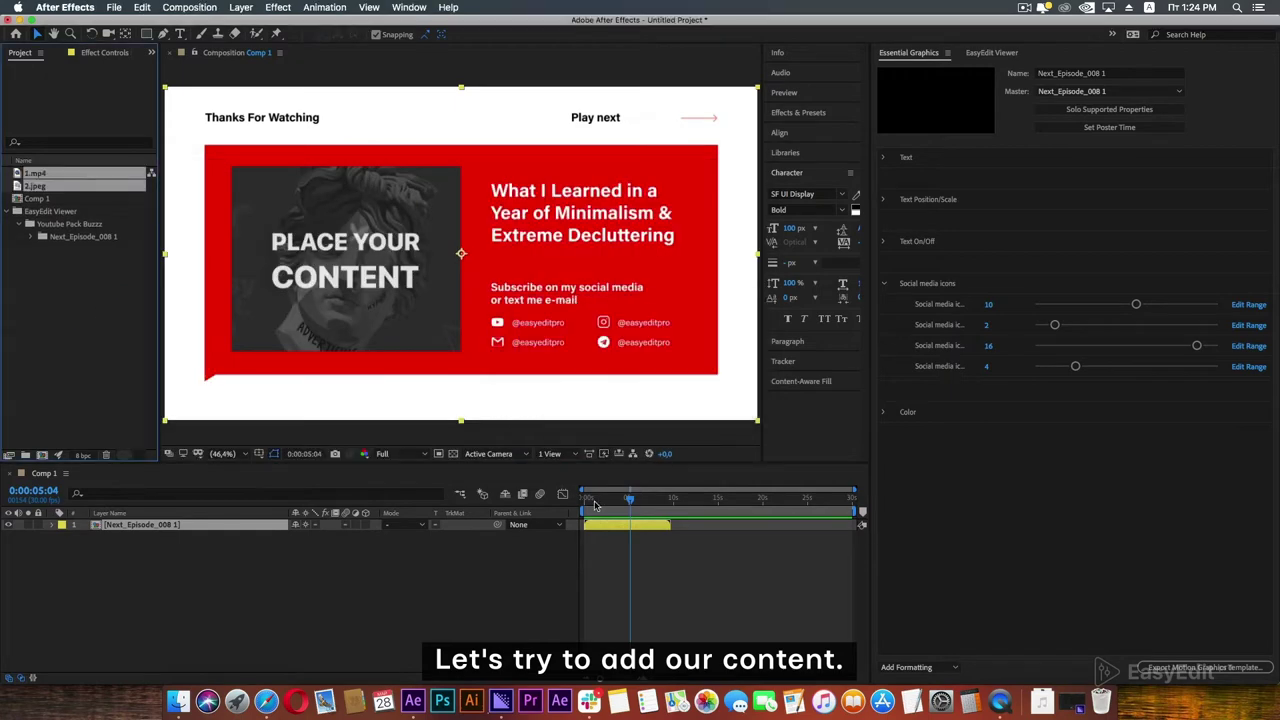
{"action": "left_click_drag", "start_coordinate": [595, 505], "coordinate": [583, 505]}
{"action": "left_click", "coordinate": [35, 173]}
{"action": "left_click_drag", "start_coordinate": [35, 173], "coordinate": [128, 553]}
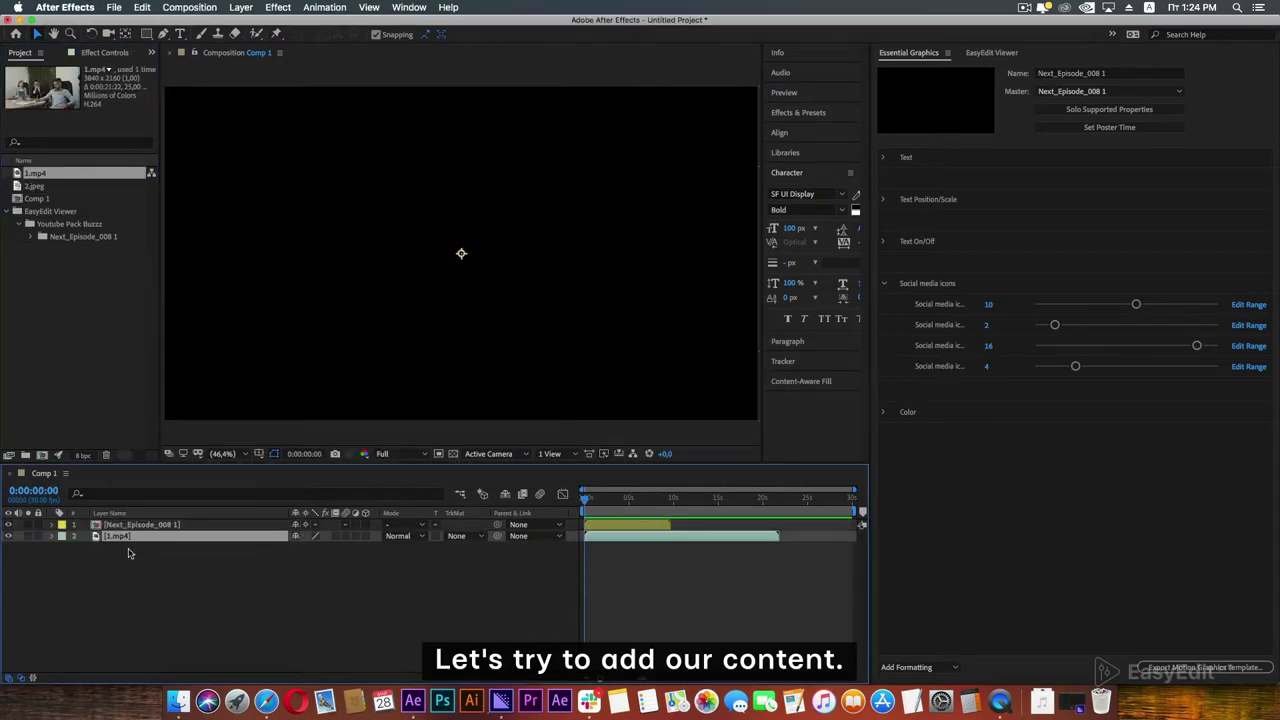
- Open Next_Episode_008 1 and its Content_Next_Episode_013_03 placeholder composition
{"action": "left_click", "coordinate": [40, 237]}
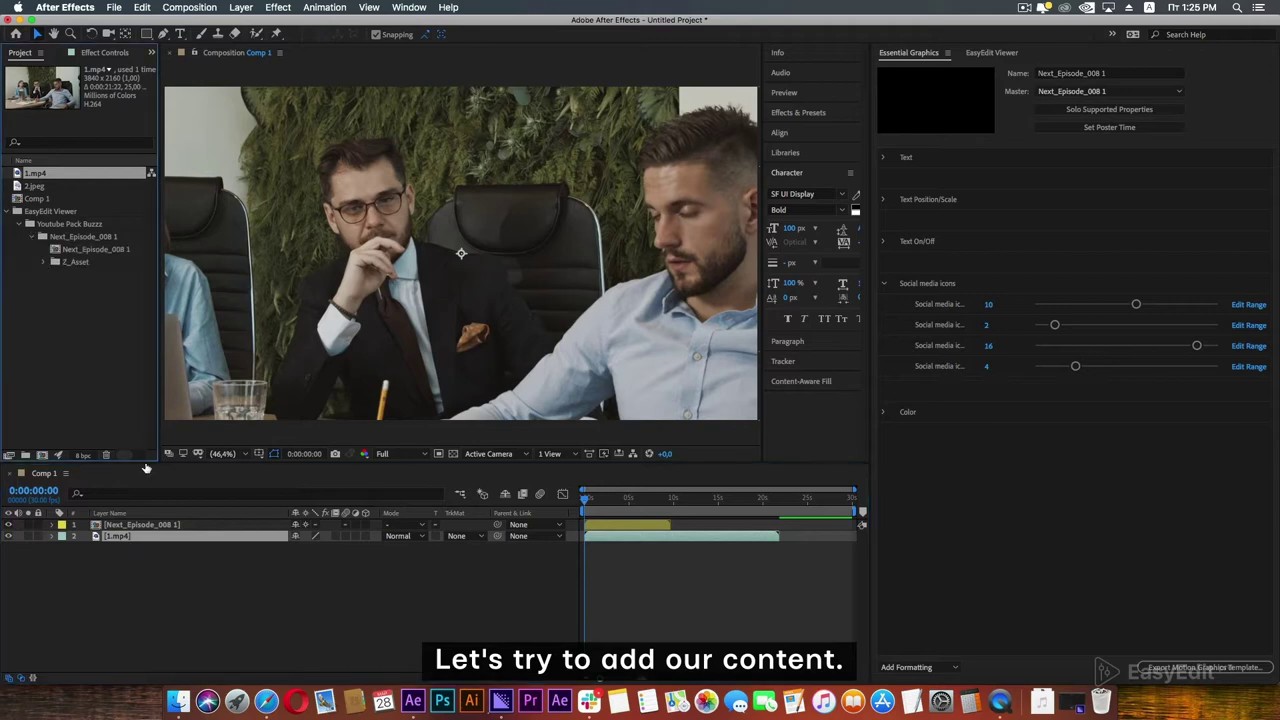
{"action": "left_click", "coordinate": [157, 525]}
{"action": "double_click", "coordinate": [157, 525]}
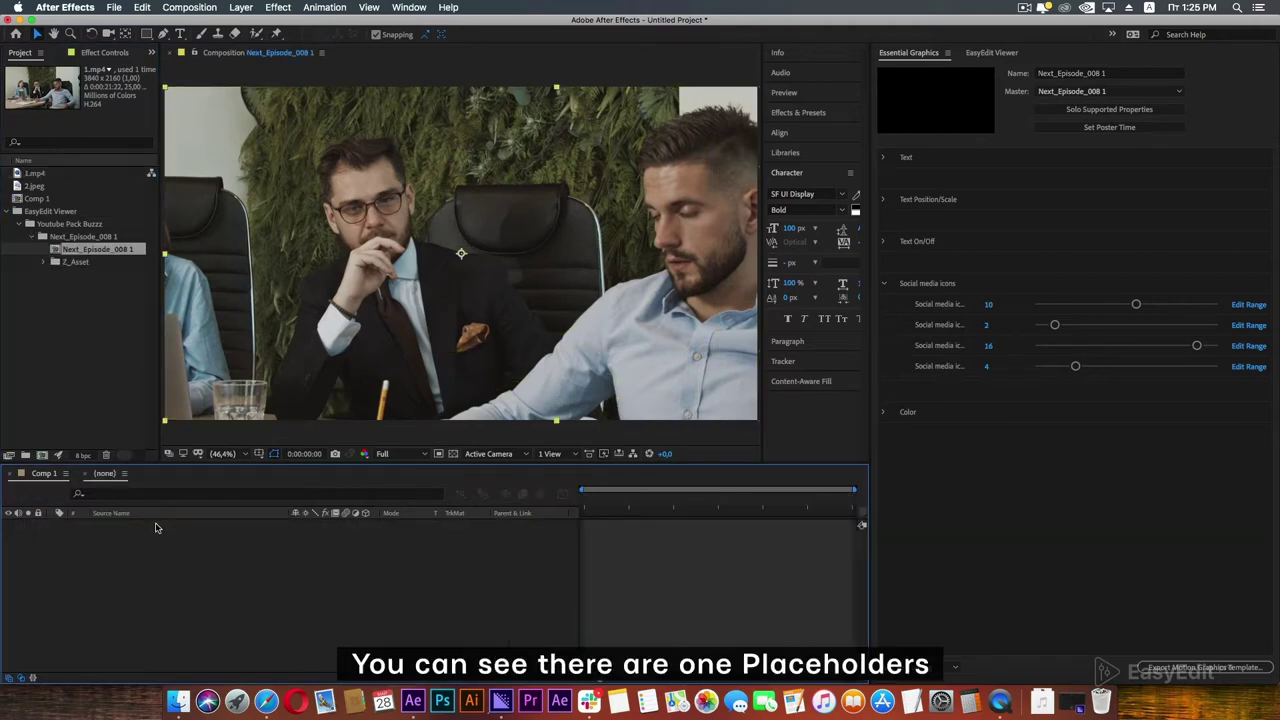
{"action": "double_click", "coordinate": [151, 538]}
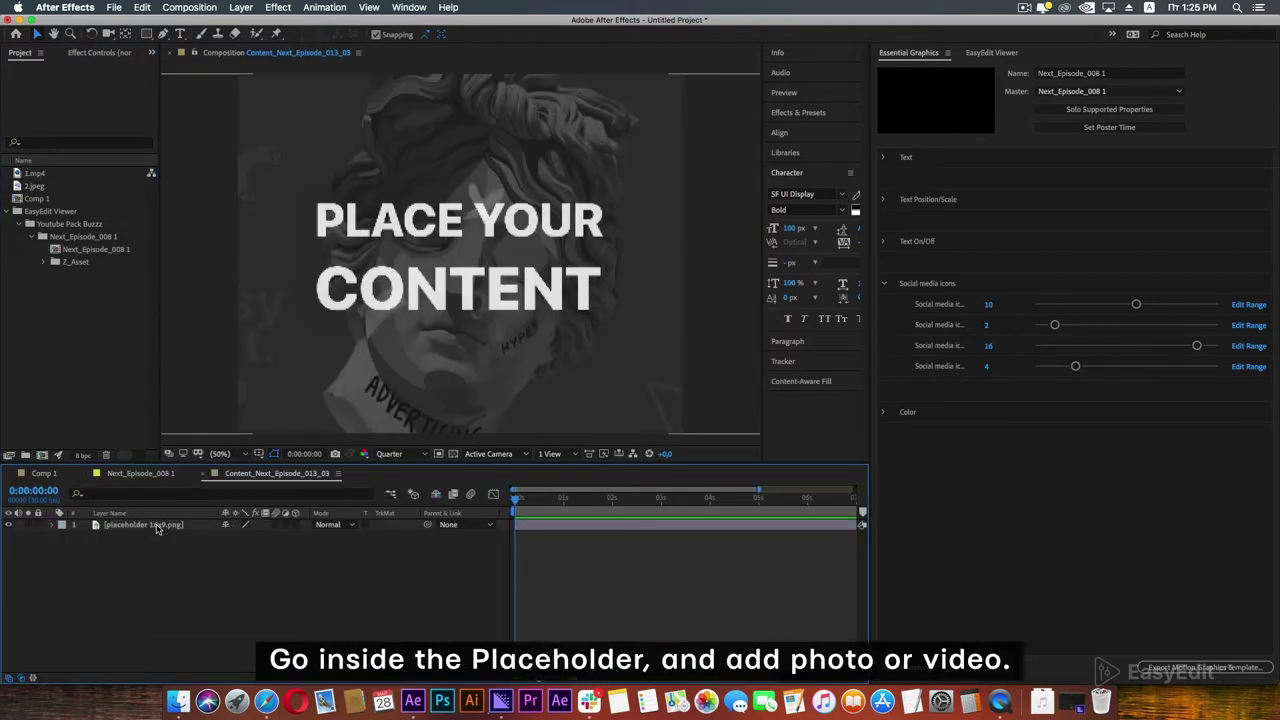
- Replace the placeholder 16x9.png layer with the 2.jpeg photo
{"action": "left_click", "coordinate": [152, 526]}
{"action": "key", "text": "Delete"}
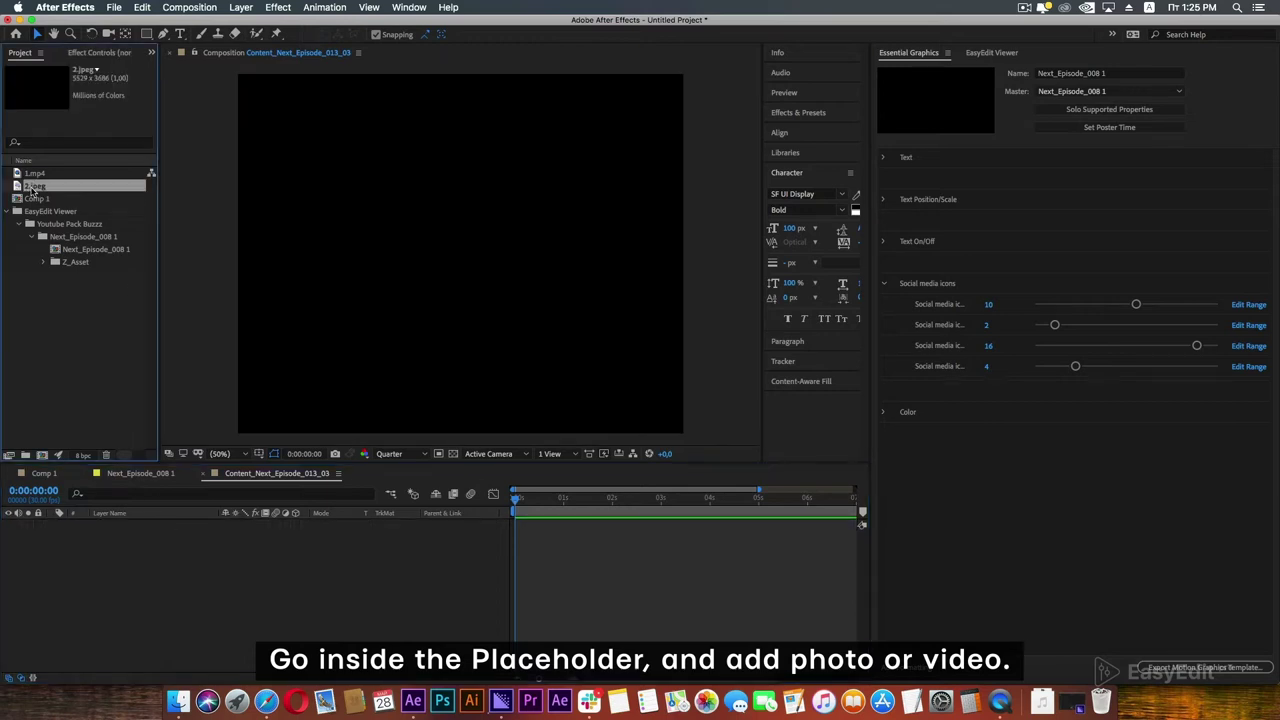
{"action": "left_click_drag", "start_coordinate": [40, 186], "coordinate": [125, 548]}
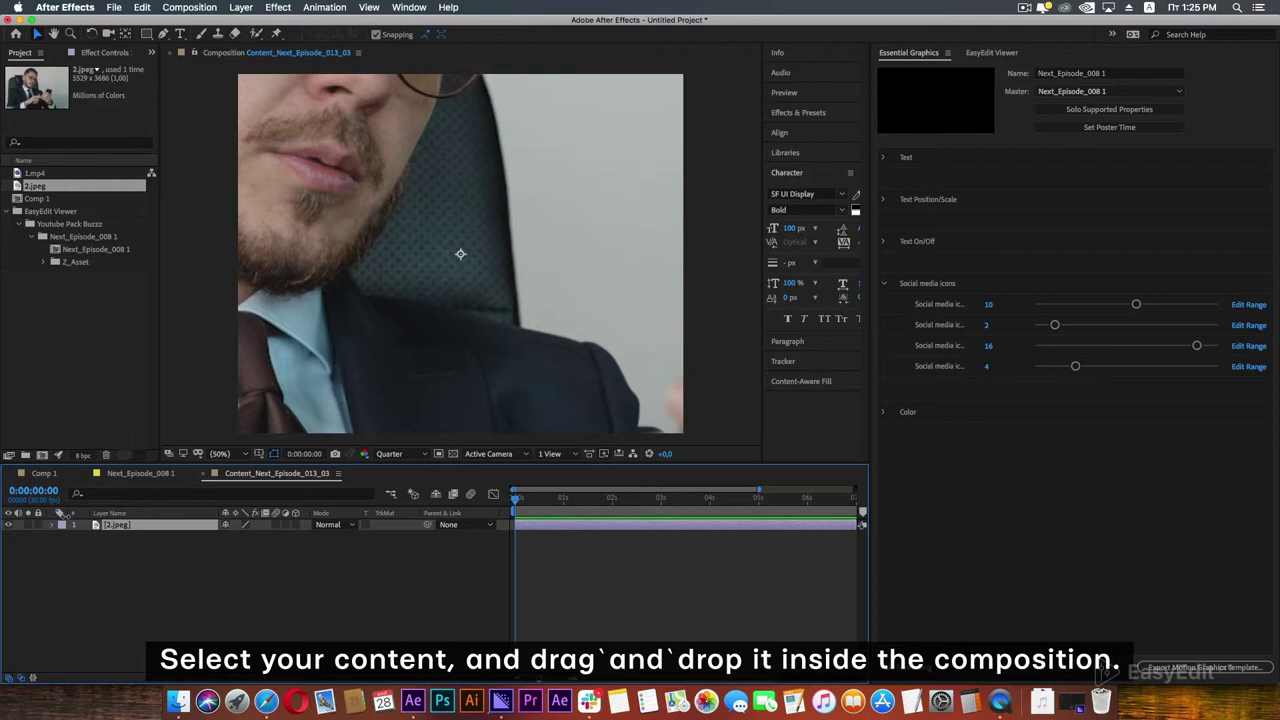
- Scale 2.jpeg with its bounding-box handles so it fills the content frame
{"action": "key", "text": "comma"}
{"action": "key", "text": "comma"}
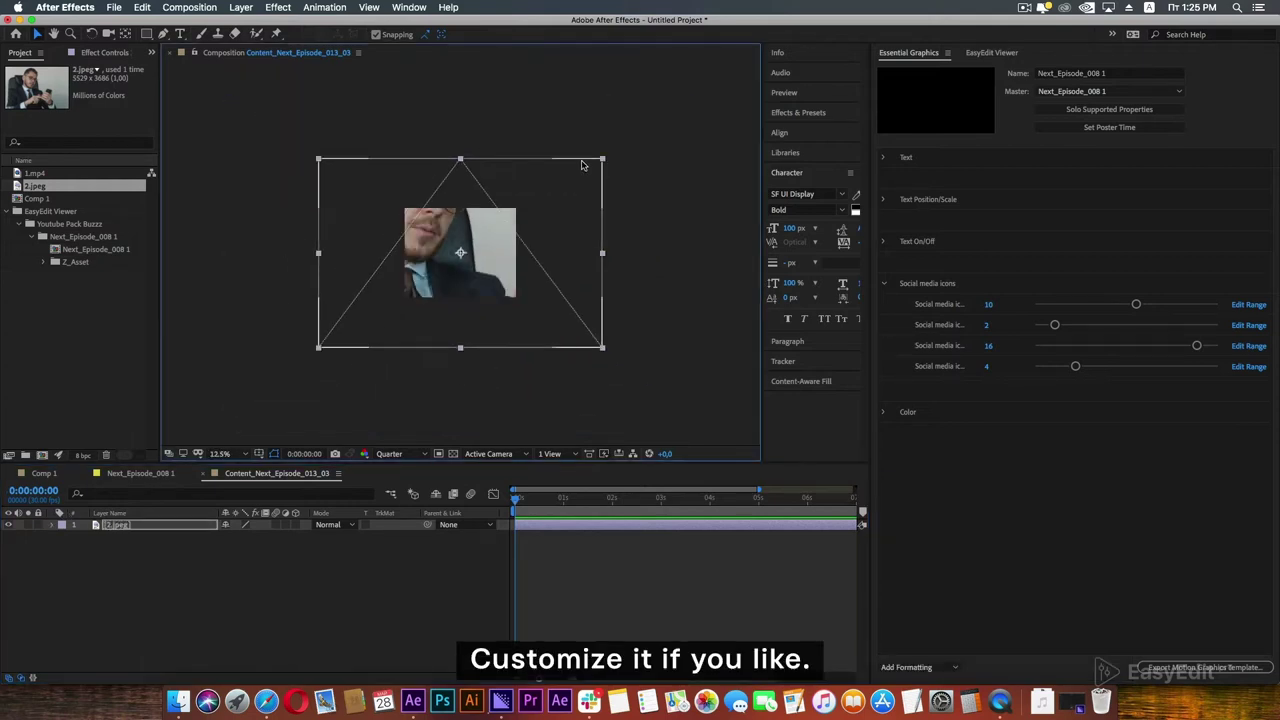
{"action": "left_click_drag", "start_coordinate": [601, 159], "coordinate": [515, 233]}
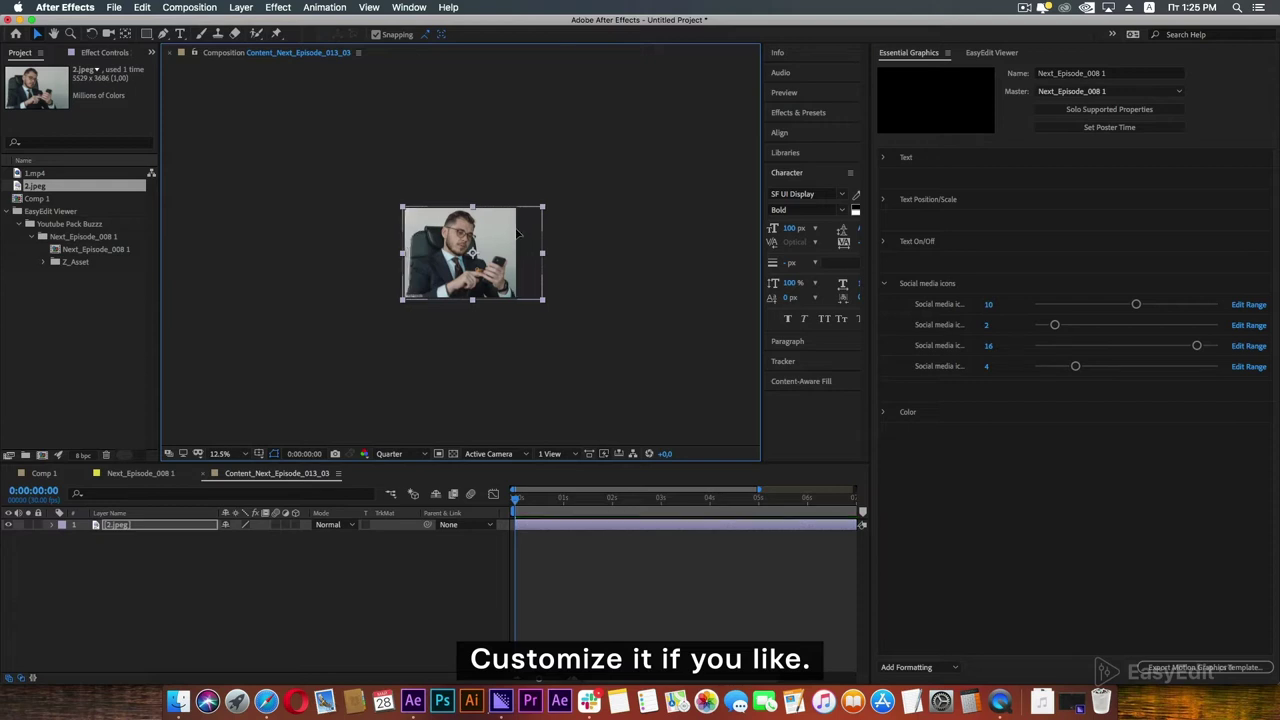
{"action": "key", "text": "shift+slash"}
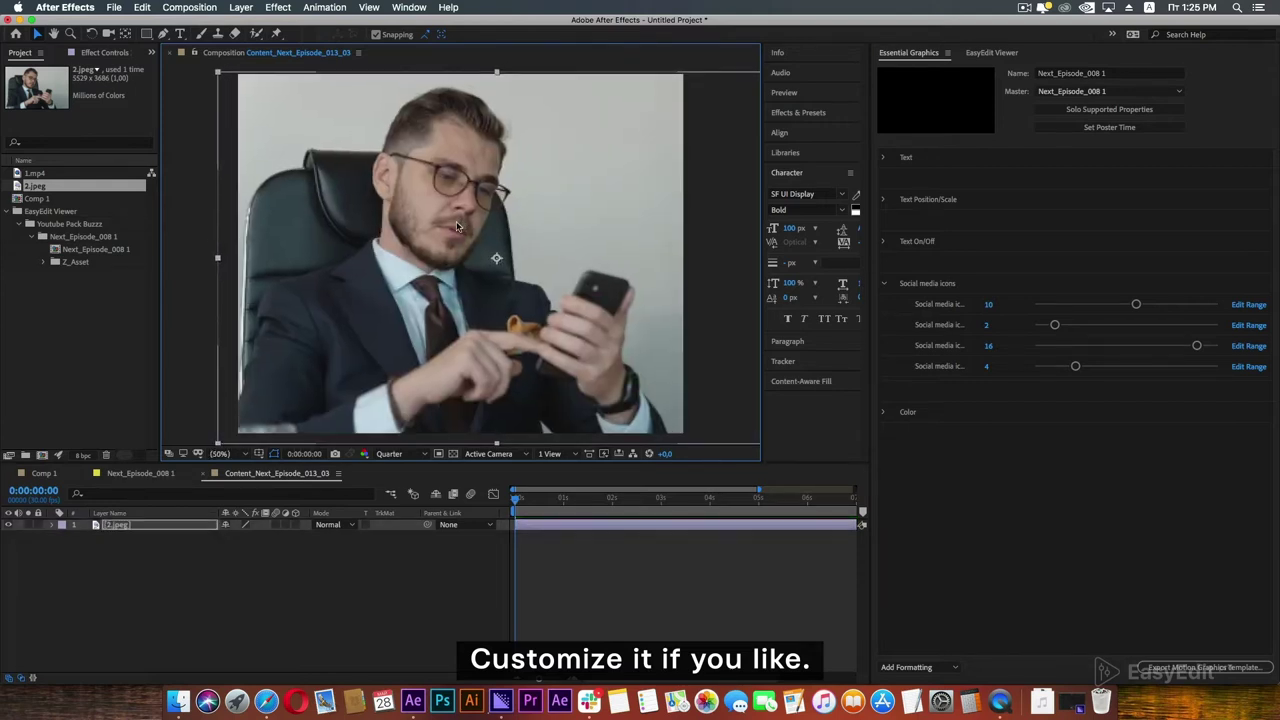
{"action": "mouse_move", "coordinate": [219, 261]}
{"action": "left_mouse_down"}
{"action": "mouse_move", "coordinate": [204, 266]}
{"action": "mouse_move", "coordinate": [425, 262]}
{"action": "left_mouse_up"}
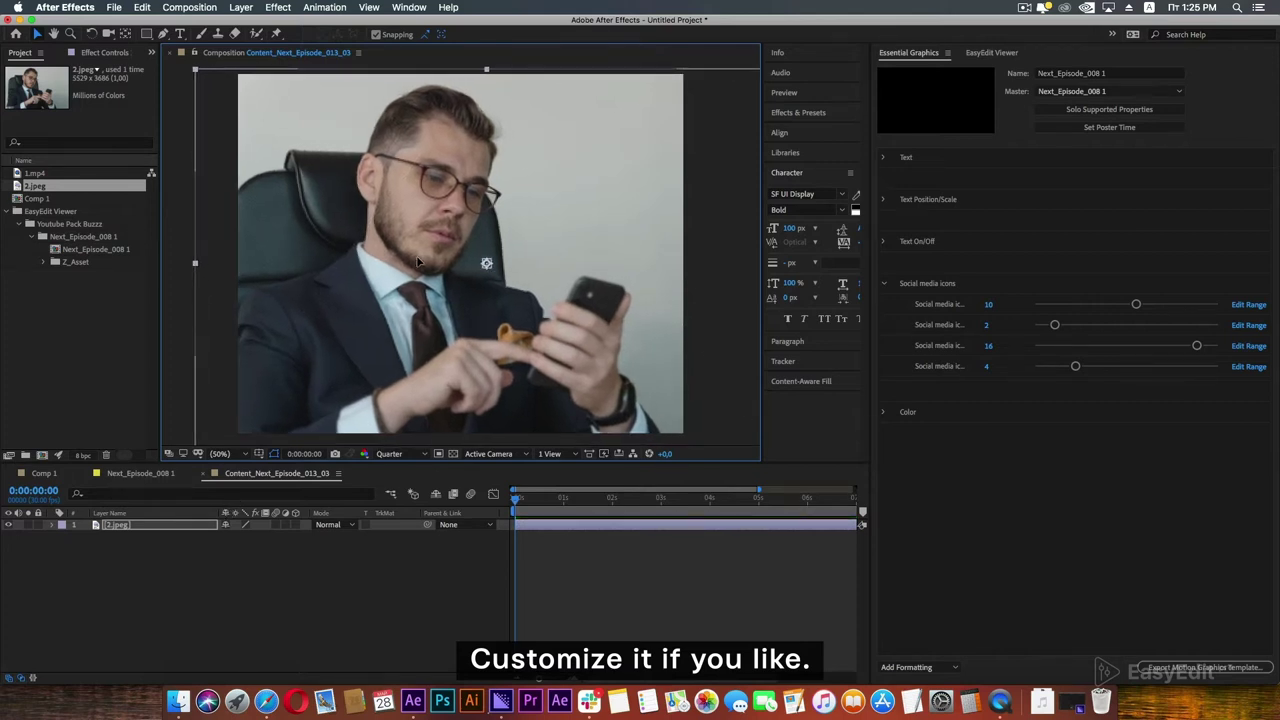
{"action": "left_click", "coordinate": [277, 591]}
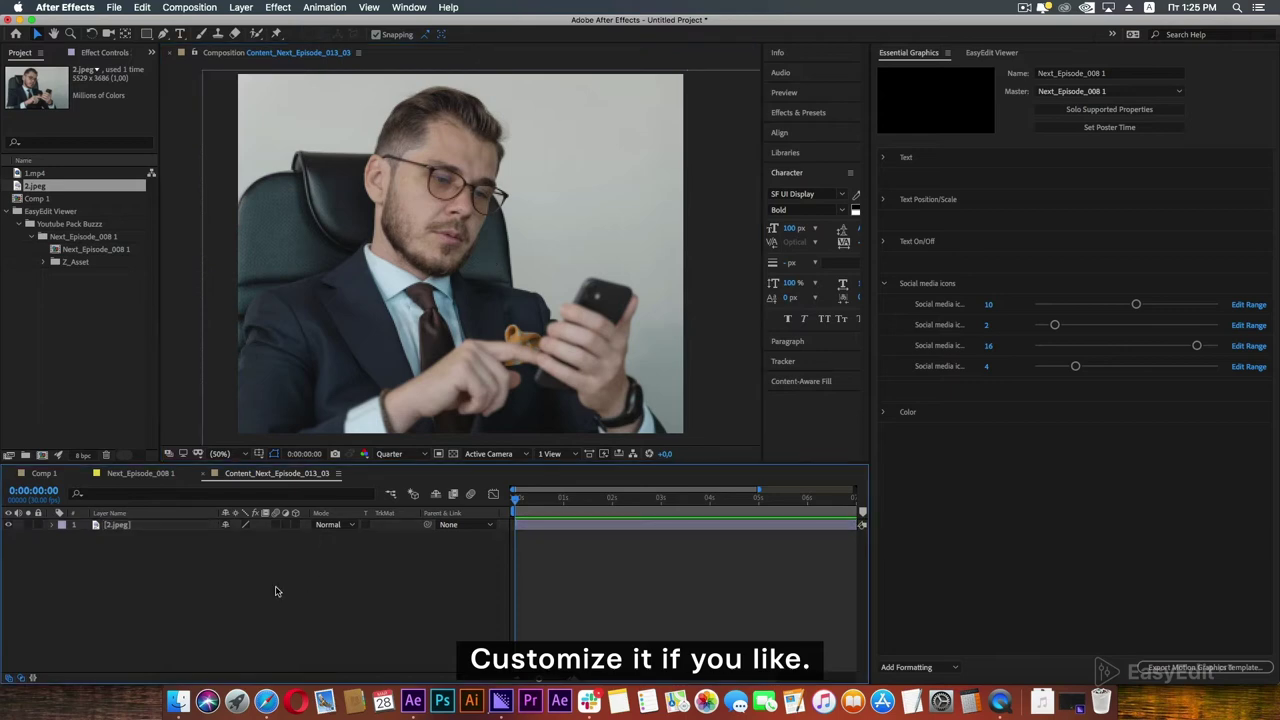
- Back in Comp 1, set Text_03 to 'Make your videos better with Easyedit studio' on three lines
{"action": "left_click", "coordinate": [43, 474]}
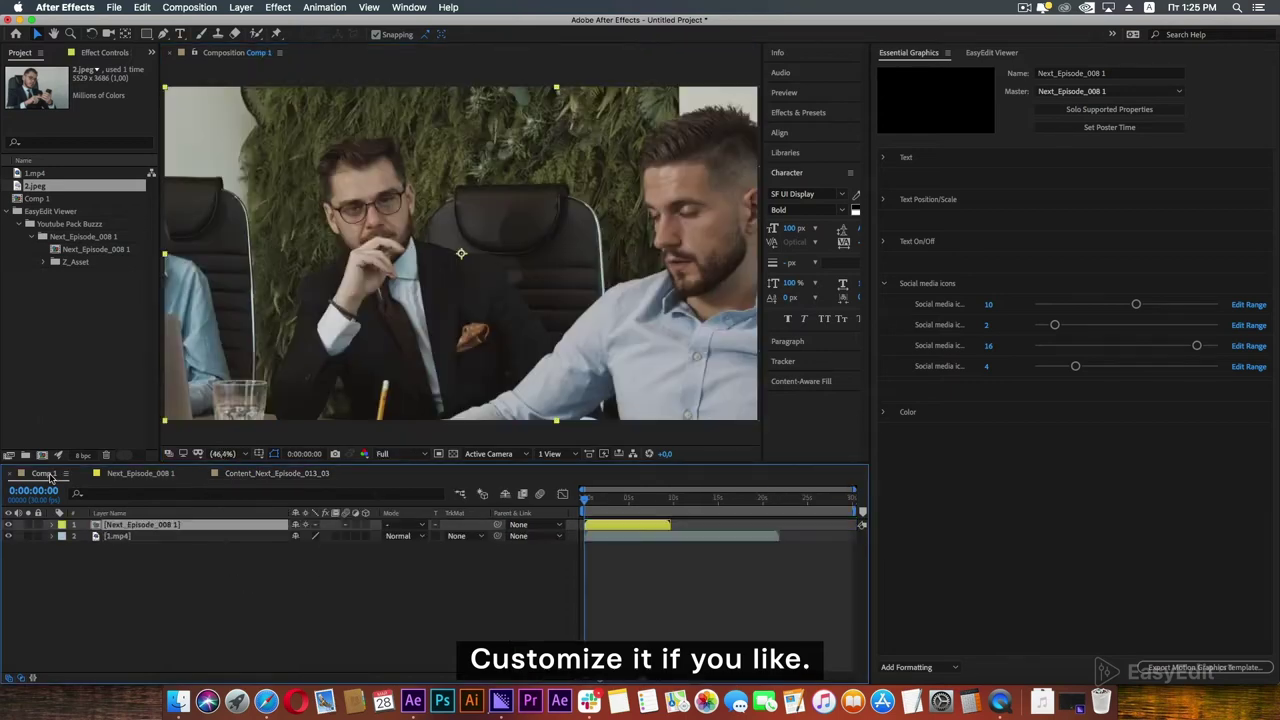
{"action": "left_click", "coordinate": [617, 549]}
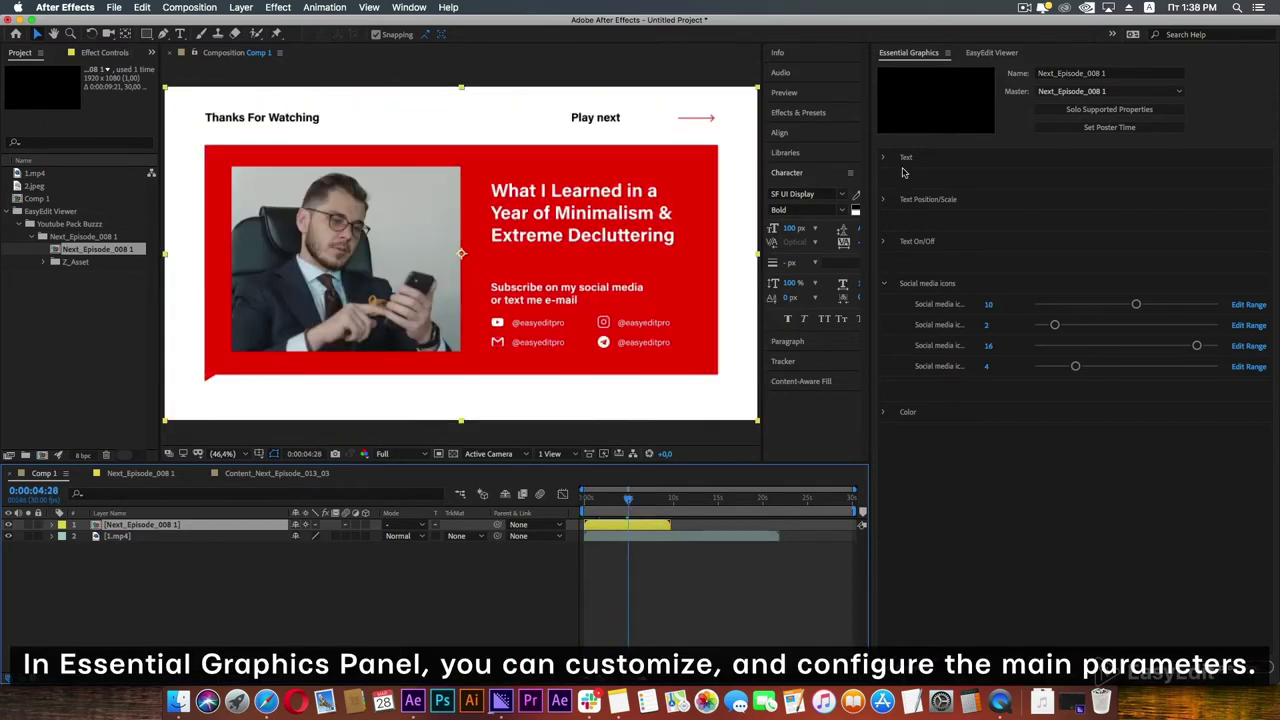
{"action": "left_click", "coordinate": [884, 158]}
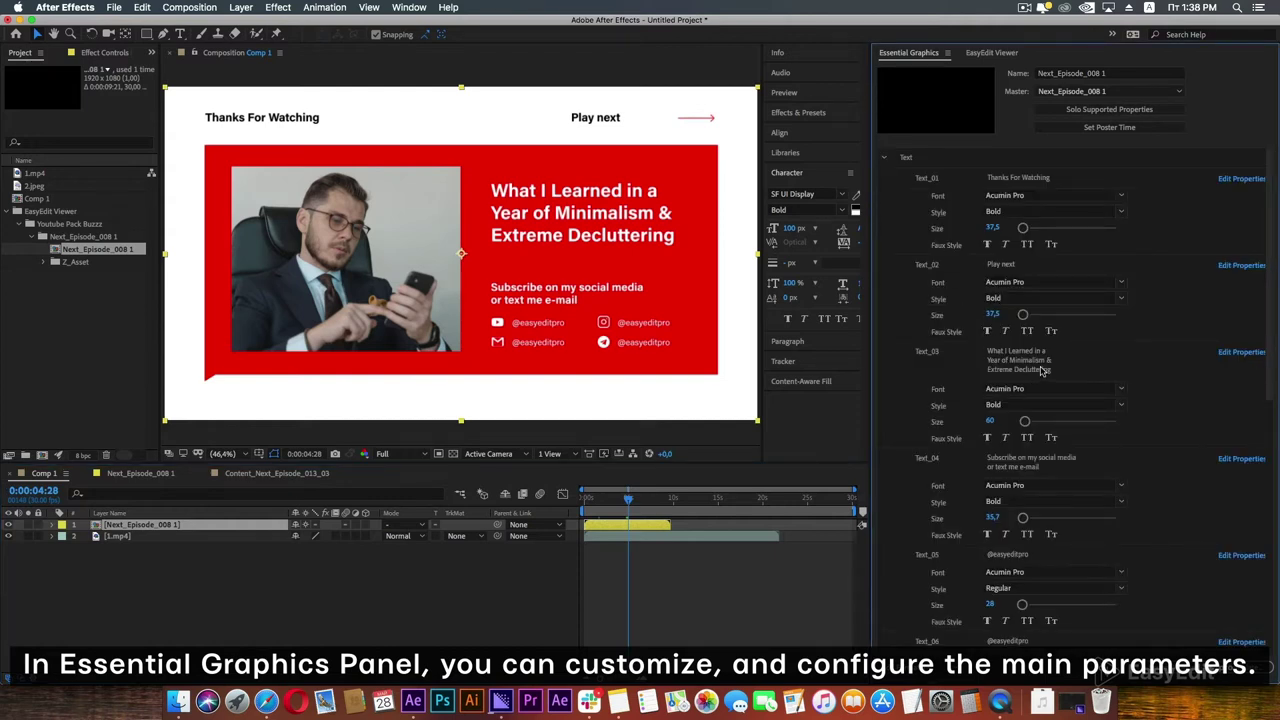
{"action": "left_click", "coordinate": [1042, 370]}
{"action": "type", "text": "Make your videos better with Easyedit studio"}
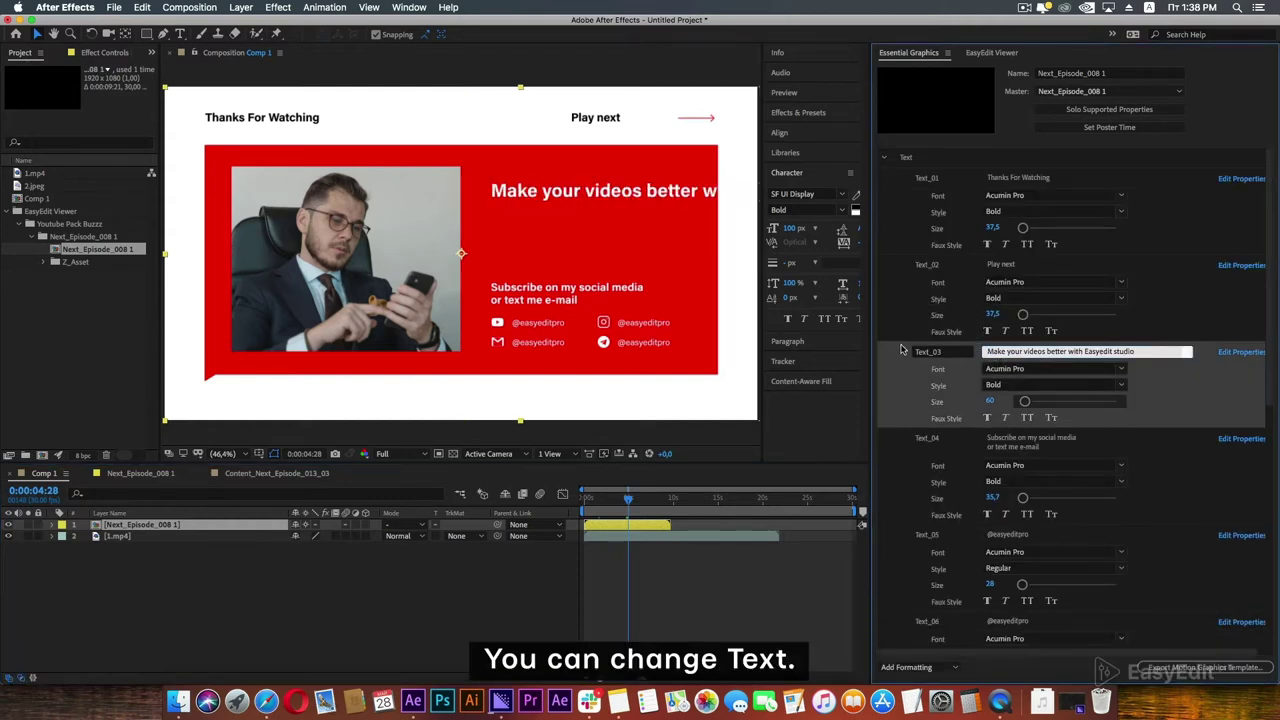
{"action": "left_click", "coordinate": [1047, 351]}
{"action": "key", "text": "Return"}
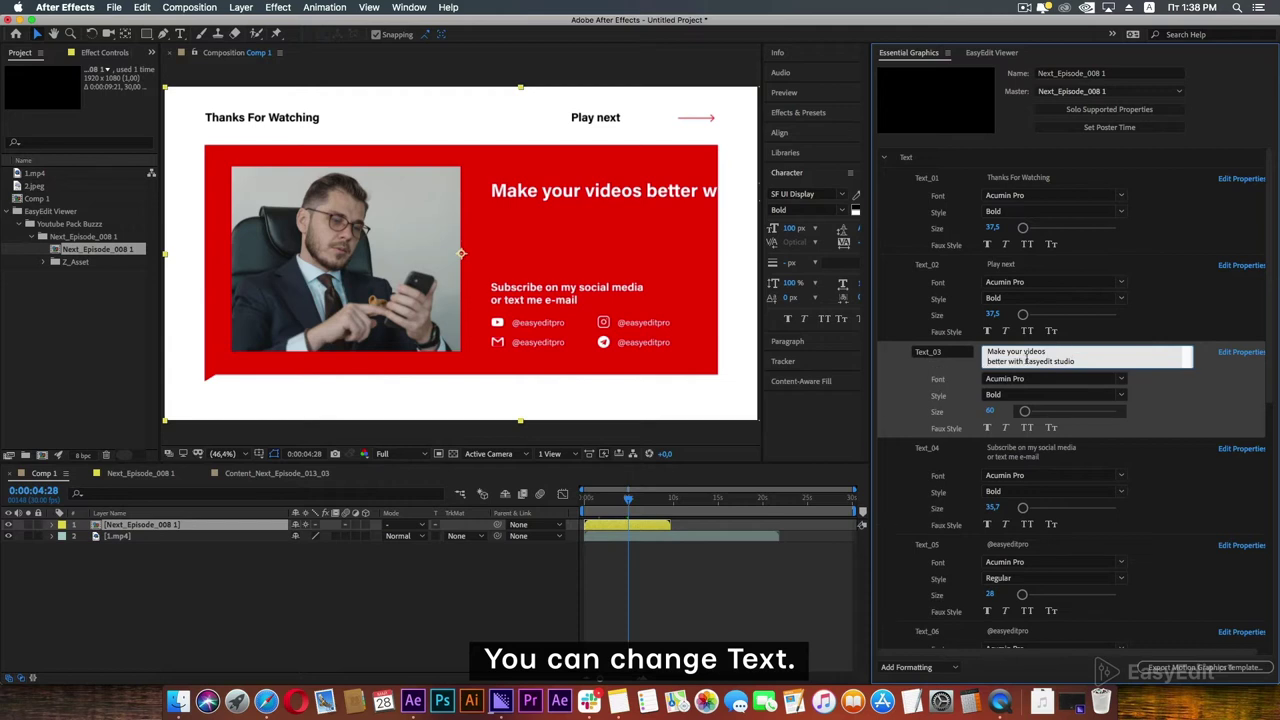
{"action": "key", "text": "Return"}
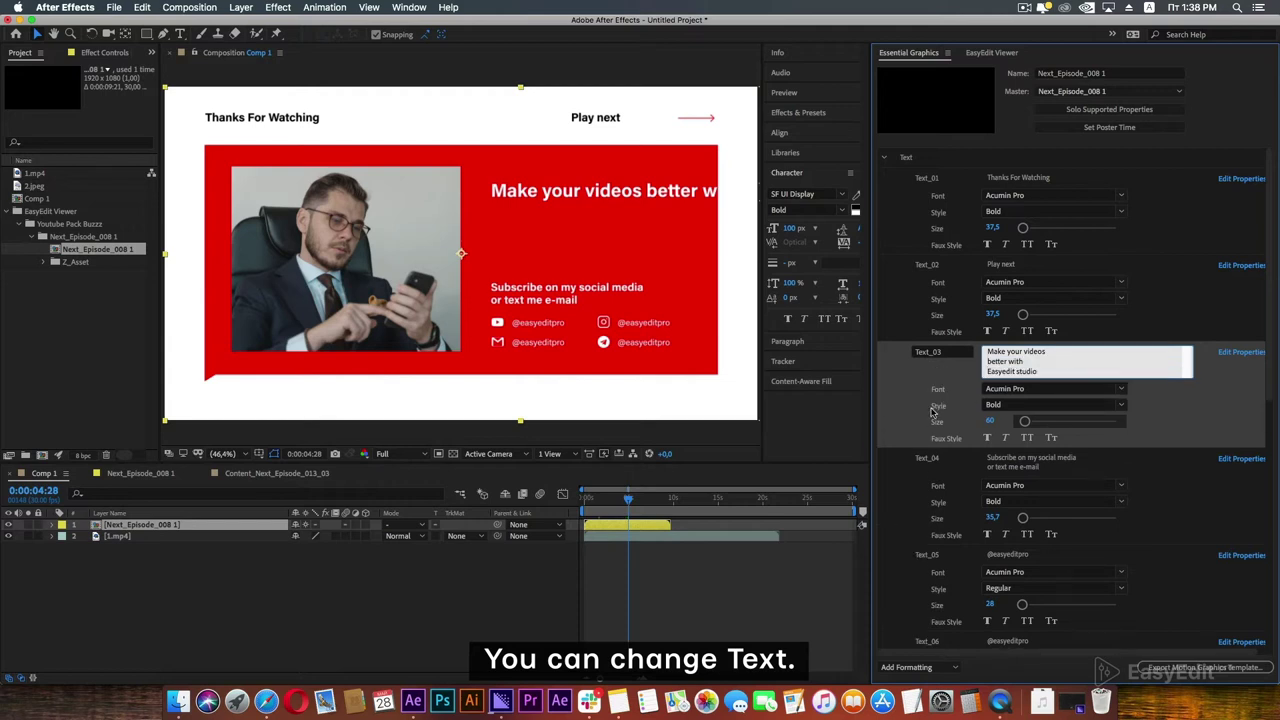
{"action": "left_click", "coordinate": [911, 411]}
{"action": "left_click", "coordinate": [888, 161]}
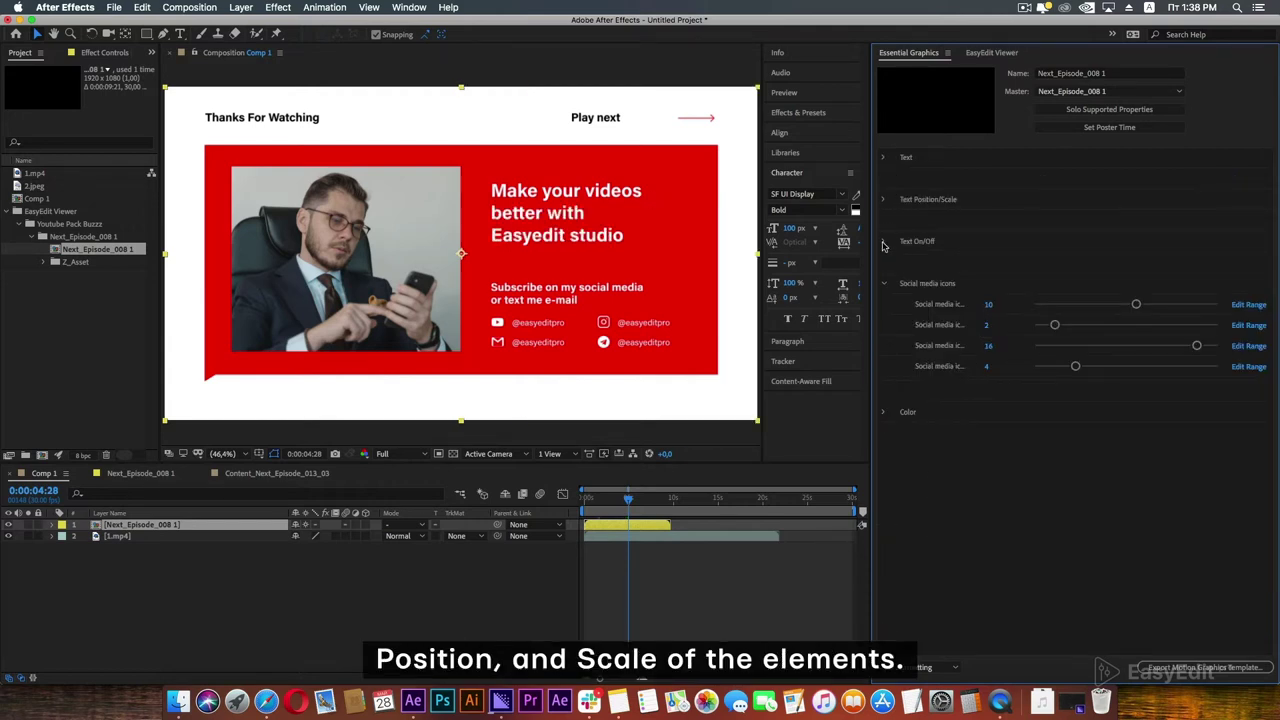
- Set Scale Text 3 to 120 and shift the text position upward slightly
{"action": "left_click", "coordinate": [884, 200]}
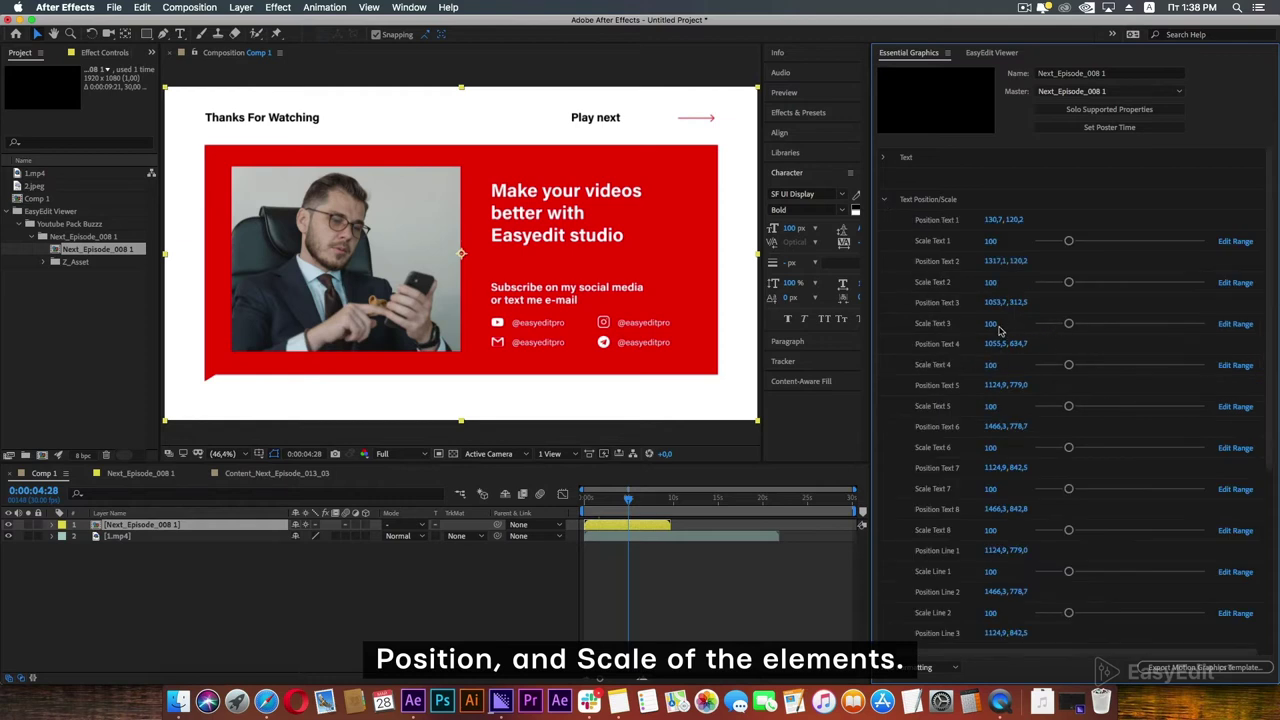
{"action": "left_click", "coordinate": [990, 324]}
{"action": "type", "text": "110"}
{"action": "key", "text": "Return"}
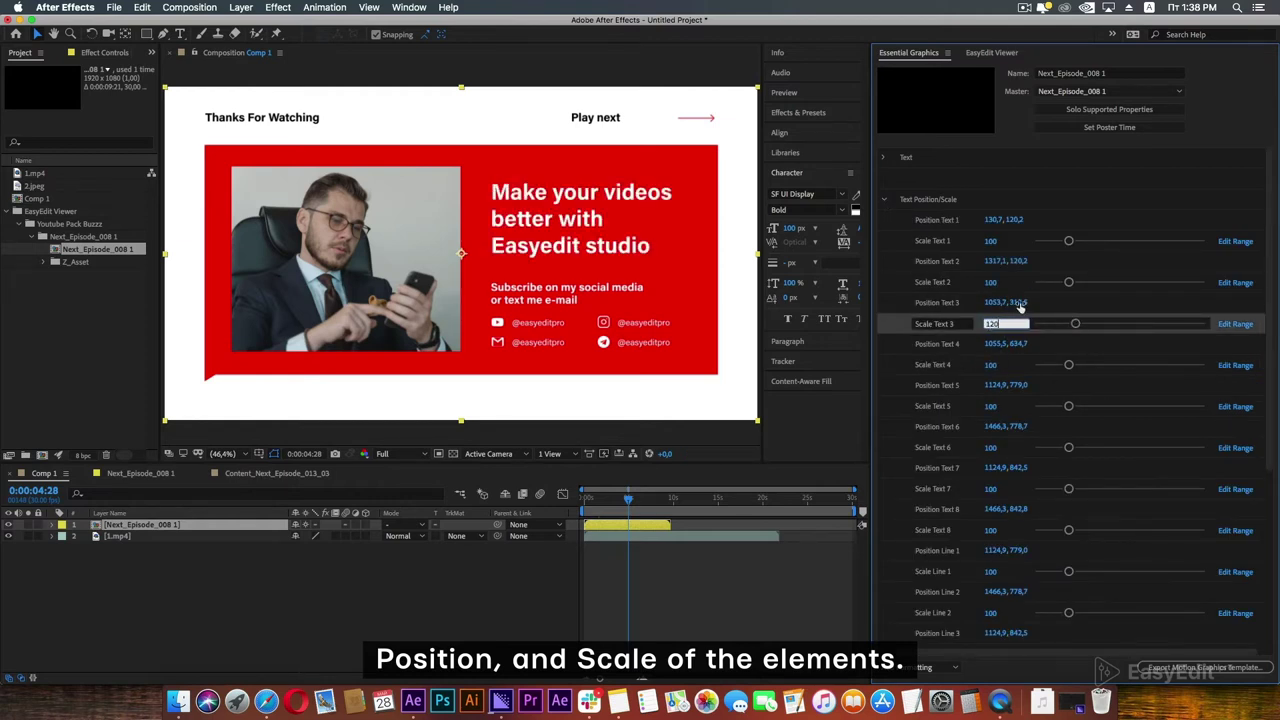
{"action": "key", "text": "Return"}
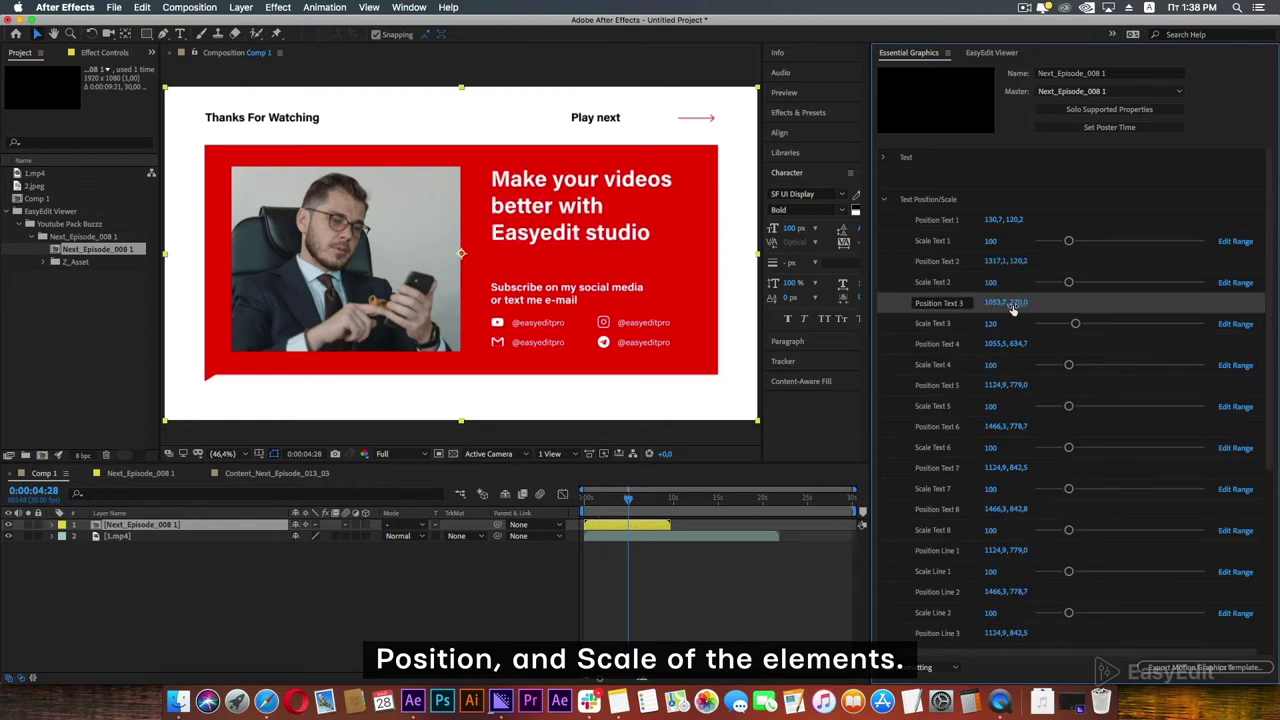
{"action": "left_click_drag", "start_coordinate": [1015, 343], "coordinate": [1069, 368]}
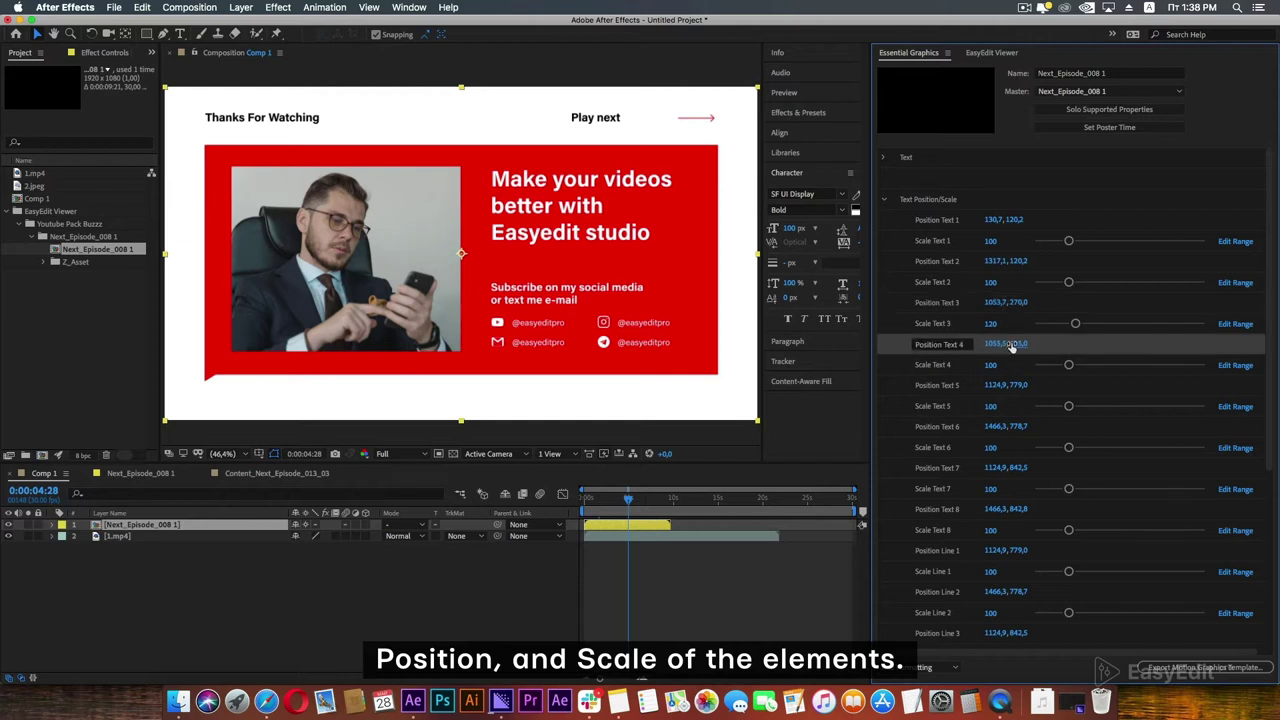
- Set Scale Text 4 to 105 and fine-tune its vertical position
{"action": "left_click", "coordinate": [991, 365]}
{"action": "type", "text": "105"}
{"action": "key", "text": "Return"}
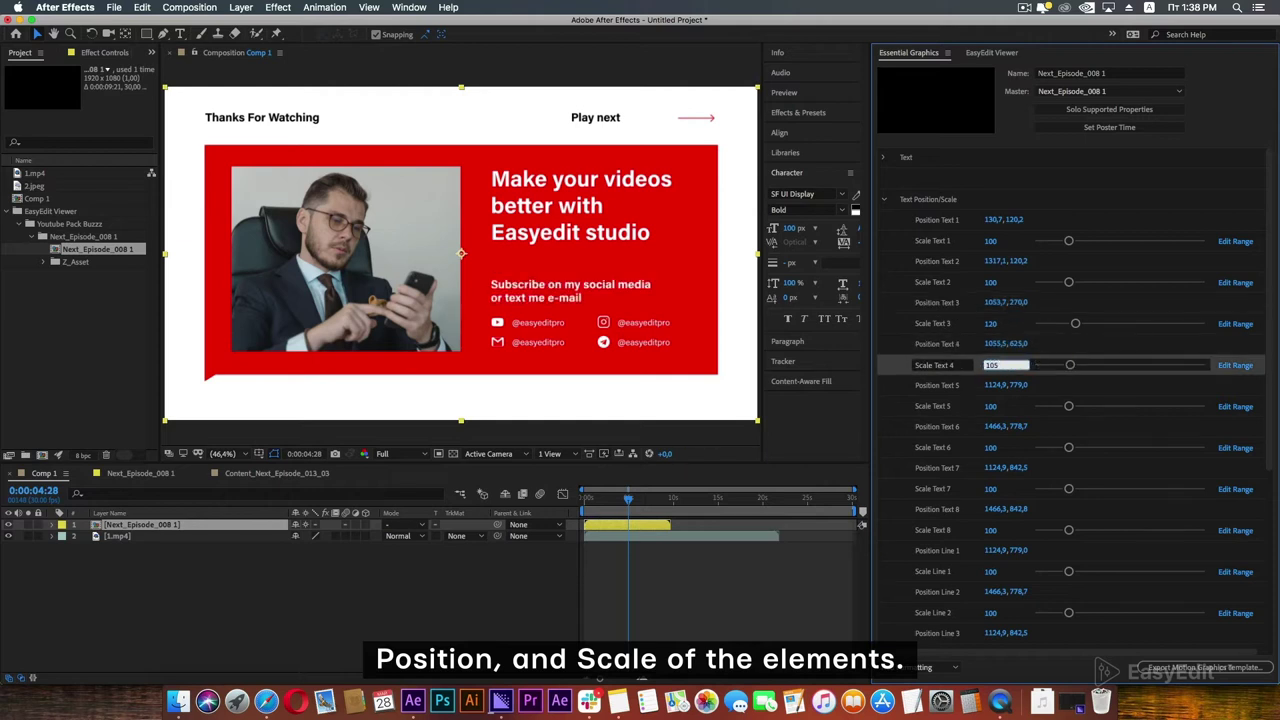
{"action": "left_click_drag", "start_coordinate": [1020, 343], "coordinate": [1013, 346]}
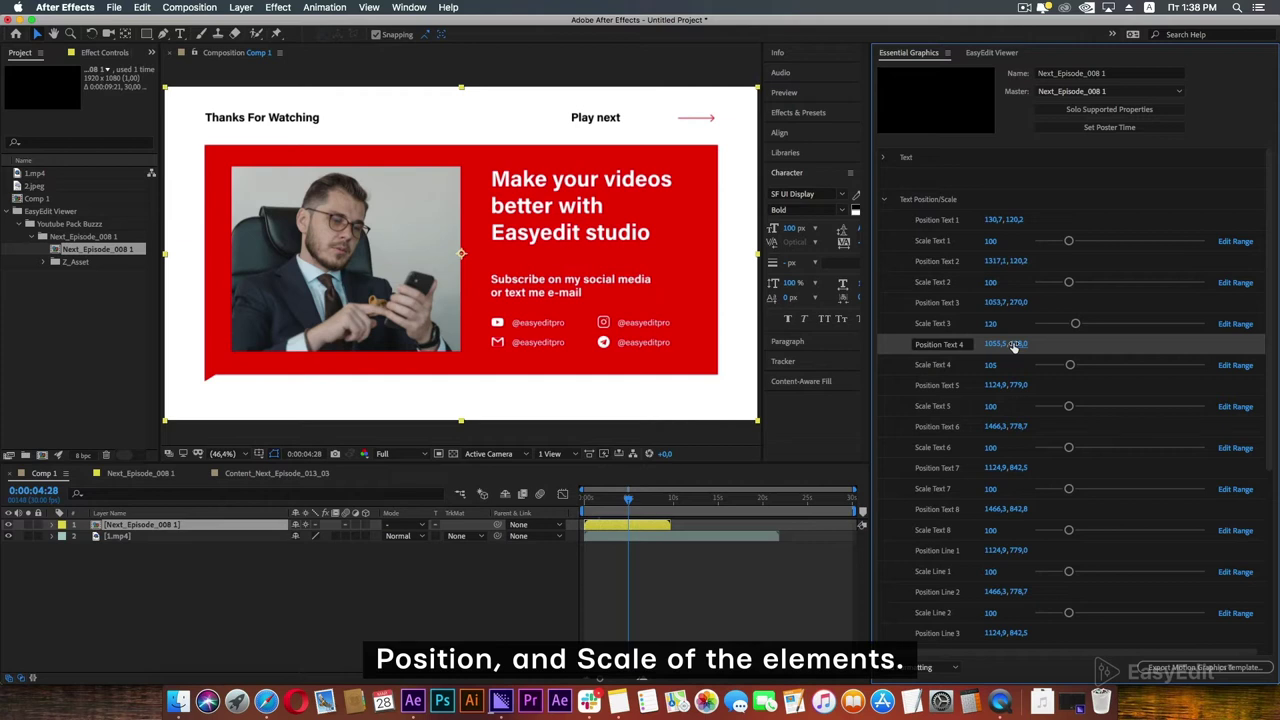
{"action": "left_click", "coordinate": [885, 201]}
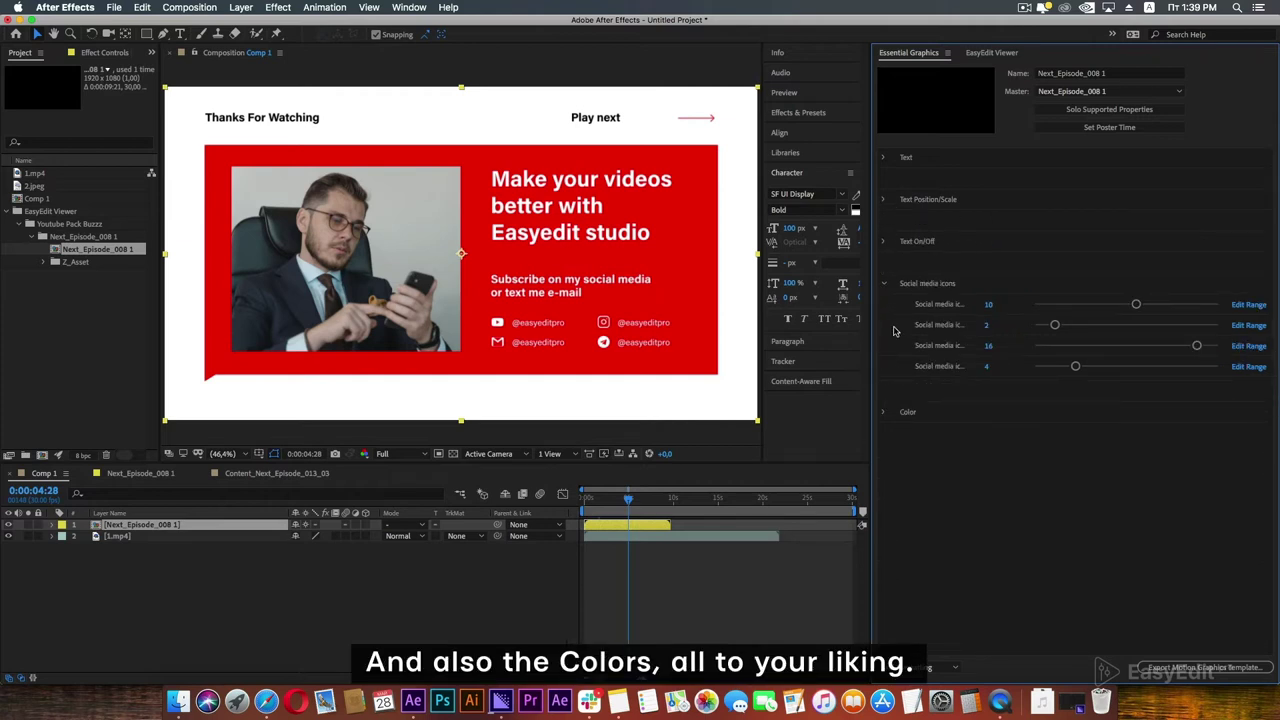
- Expand the Color settings and make Text 3 blue
{"action": "left_click", "coordinate": [883, 284]}
{"action": "left_click", "coordinate": [884, 326]}
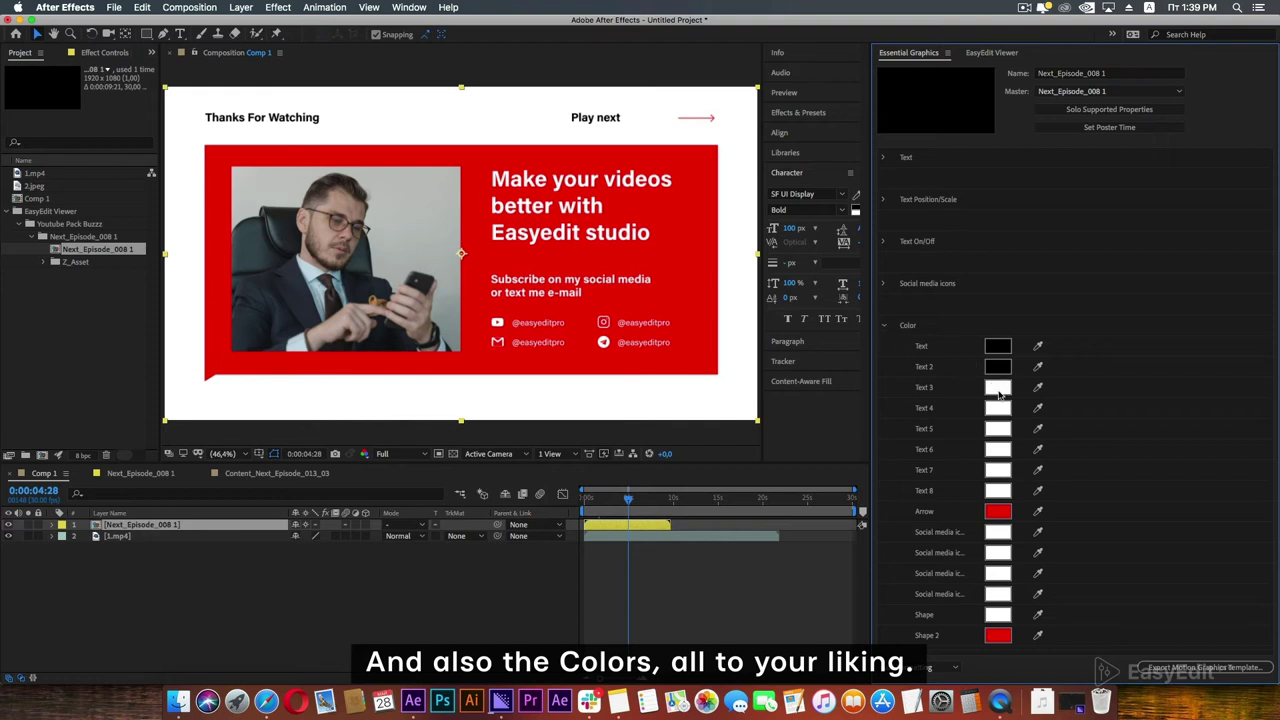
{"action": "left_click", "coordinate": [997, 388]}
{"action": "left_click", "coordinate": [460, 552]}
{"action": "left_click", "coordinate": [423, 547]}
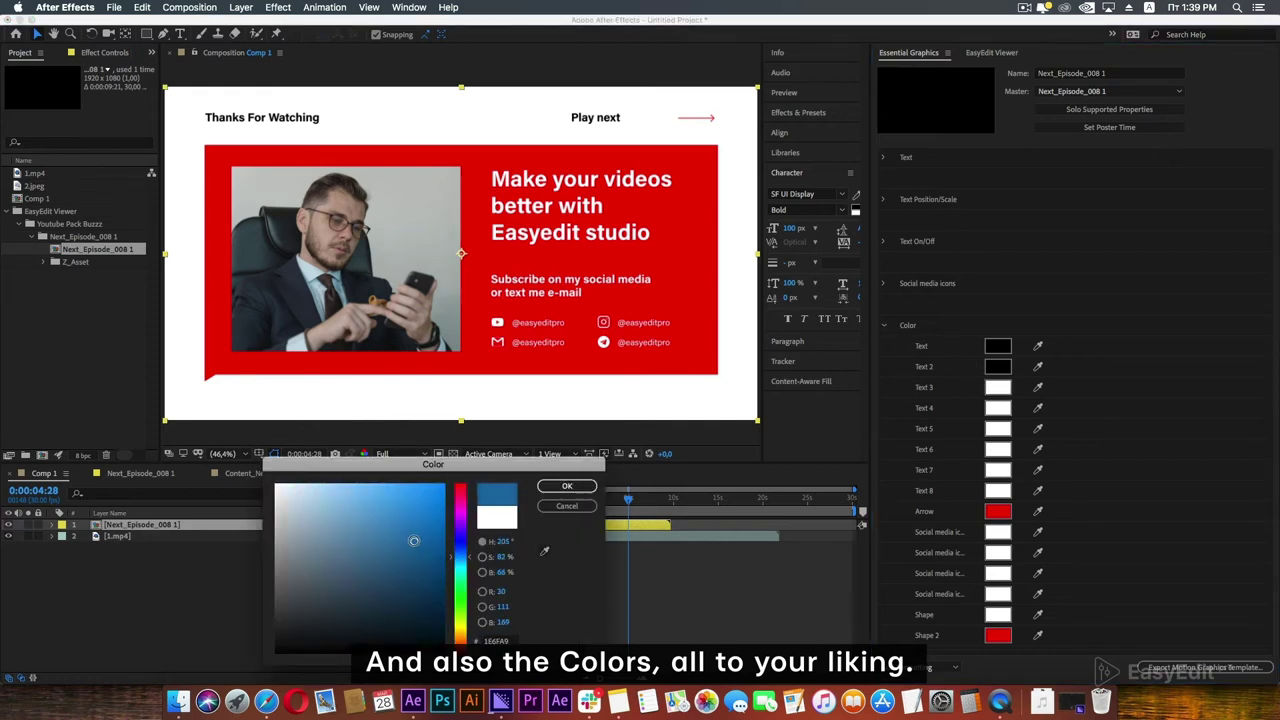
{"action": "left_click", "coordinate": [566, 488]}
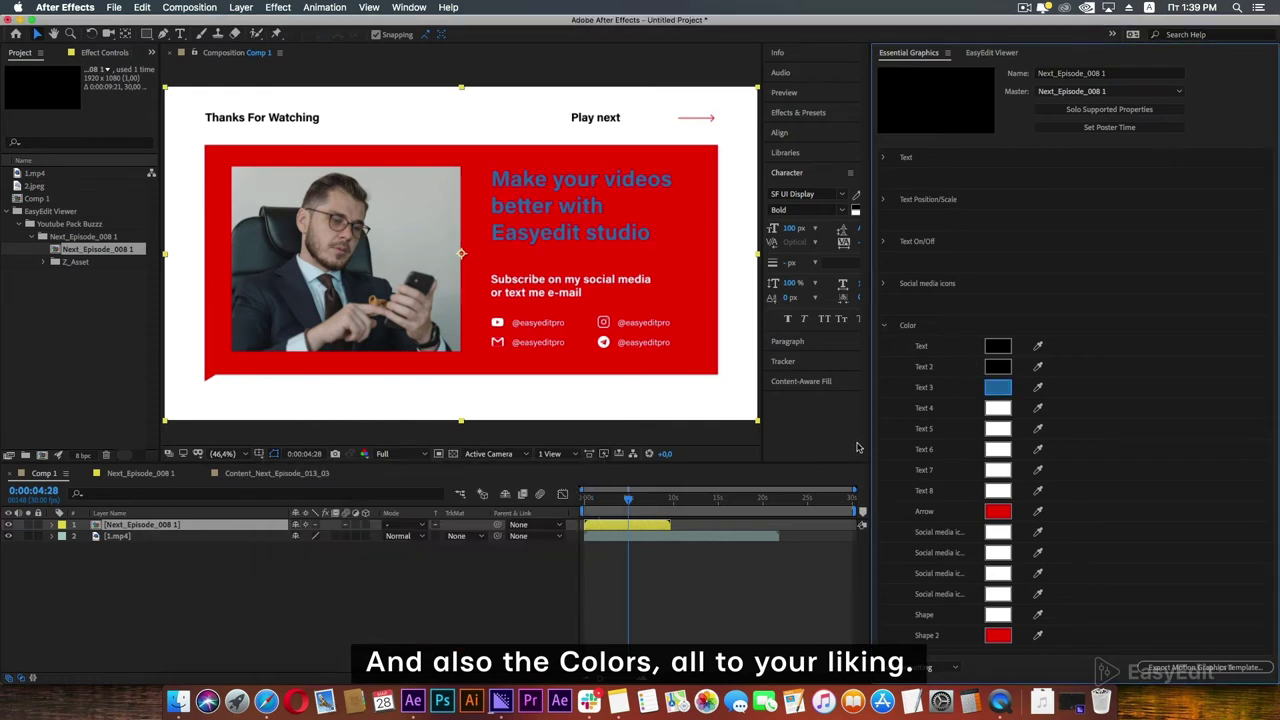
- Change the red Shape 2 banner to a light blue
{"action": "left_click", "coordinate": [998, 616]}
{"action": "left_click", "coordinate": [460, 550]}
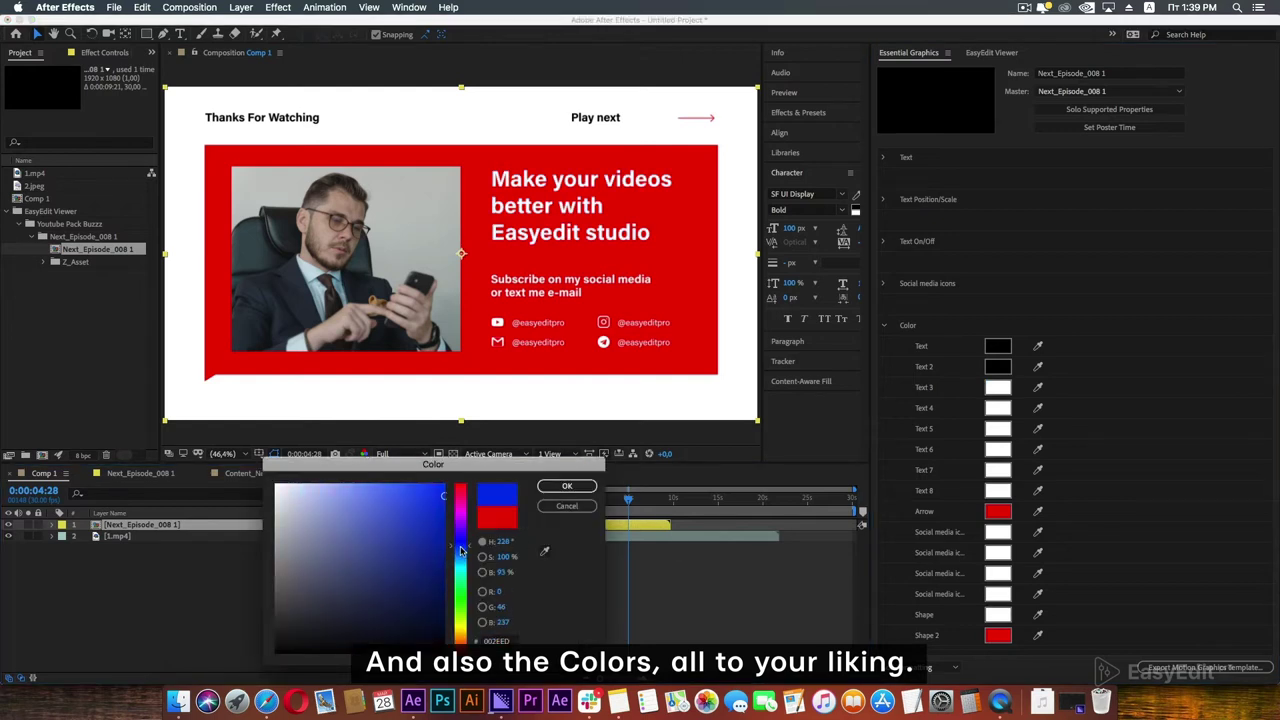
{"action": "left_click", "coordinate": [425, 540]}
{"action": "left_click", "coordinate": [465, 558]}
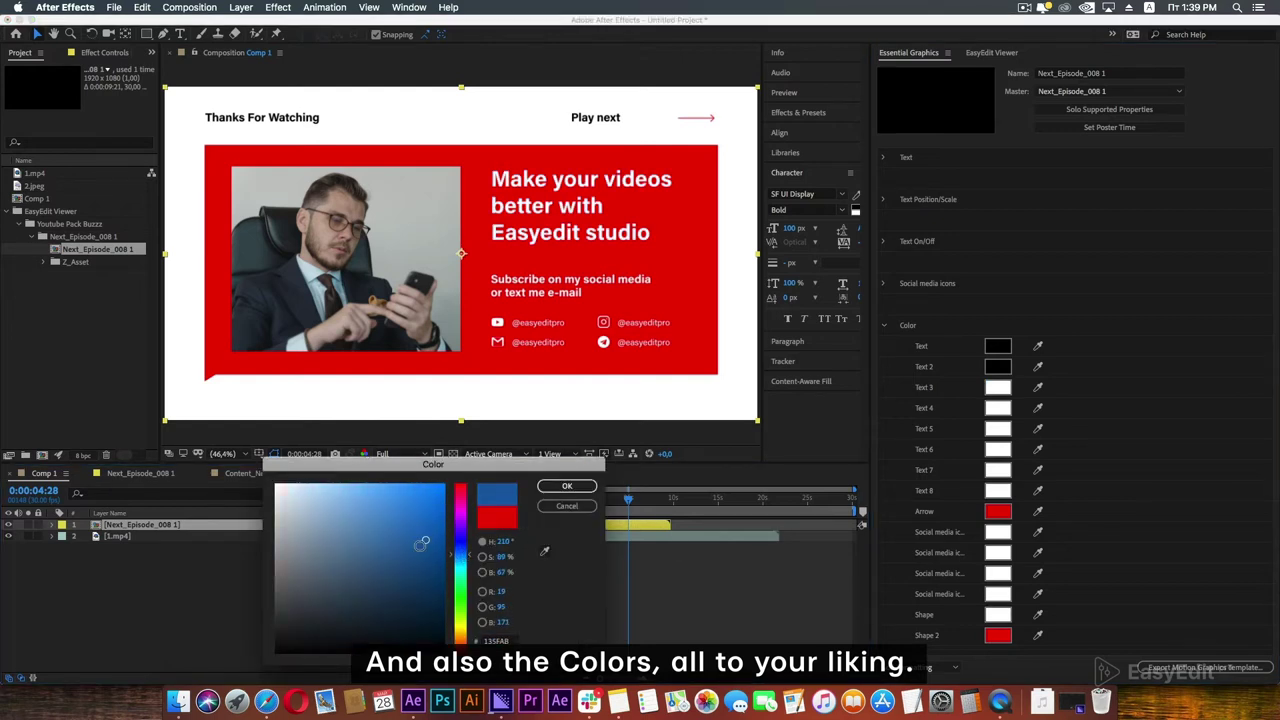
{"action": "left_click", "coordinate": [548, 487]}
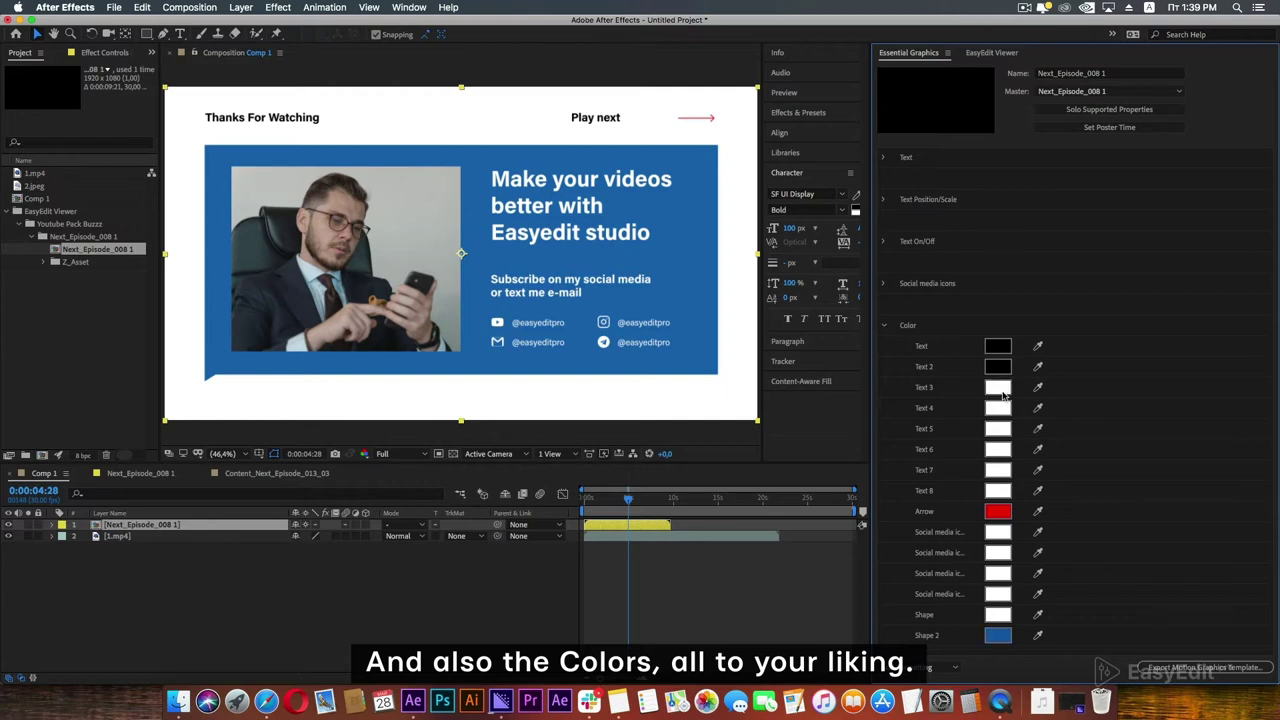
- Recolour Text 3 light cyan and eyedrop that colour into Text 4
{"action": "left_click", "coordinate": [999, 391]}
{"action": "left_click", "coordinate": [460, 563]}
{"action": "left_click", "coordinate": [315, 478]}
{"action": "left_click", "coordinate": [544, 487]}
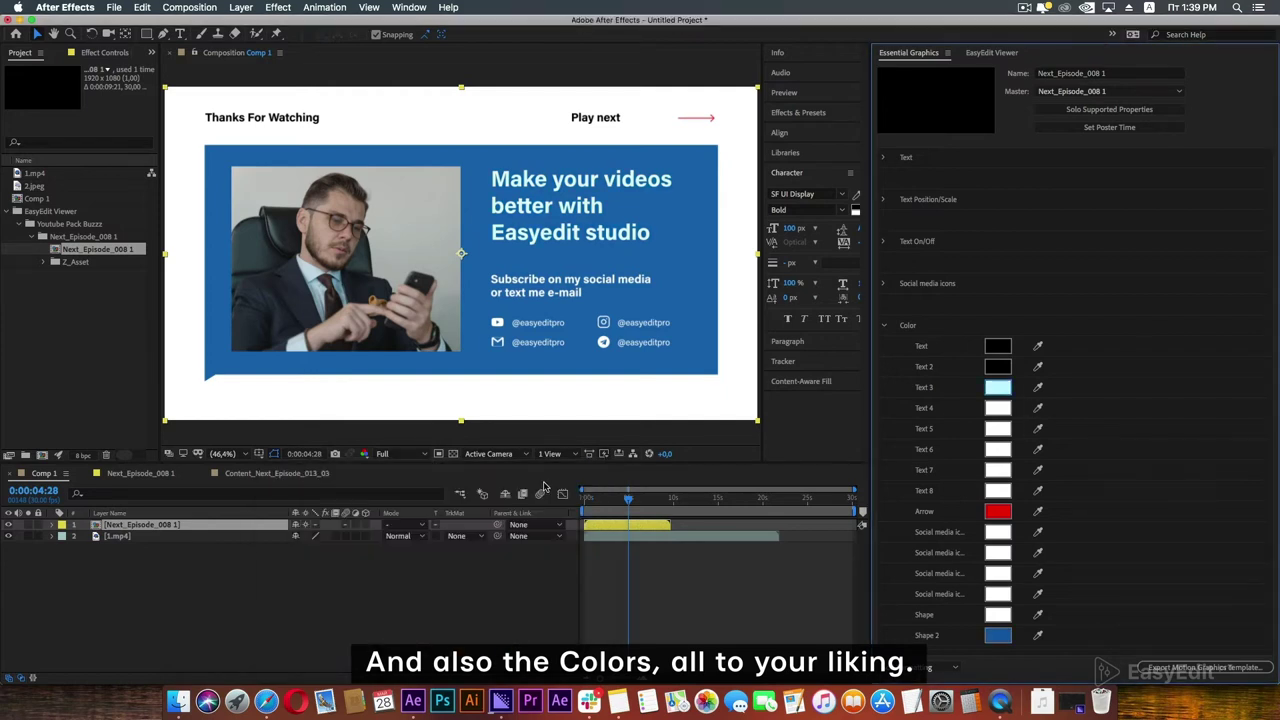
{"action": "left_click", "coordinate": [1038, 407]}
{"action": "left_click", "coordinate": [1002, 392]}
- Make the first social media icon magenta and eyedrop it into the other three icons
{"action": "left_click", "coordinate": [997, 532]}
{"action": "left_click", "coordinate": [460, 512]}
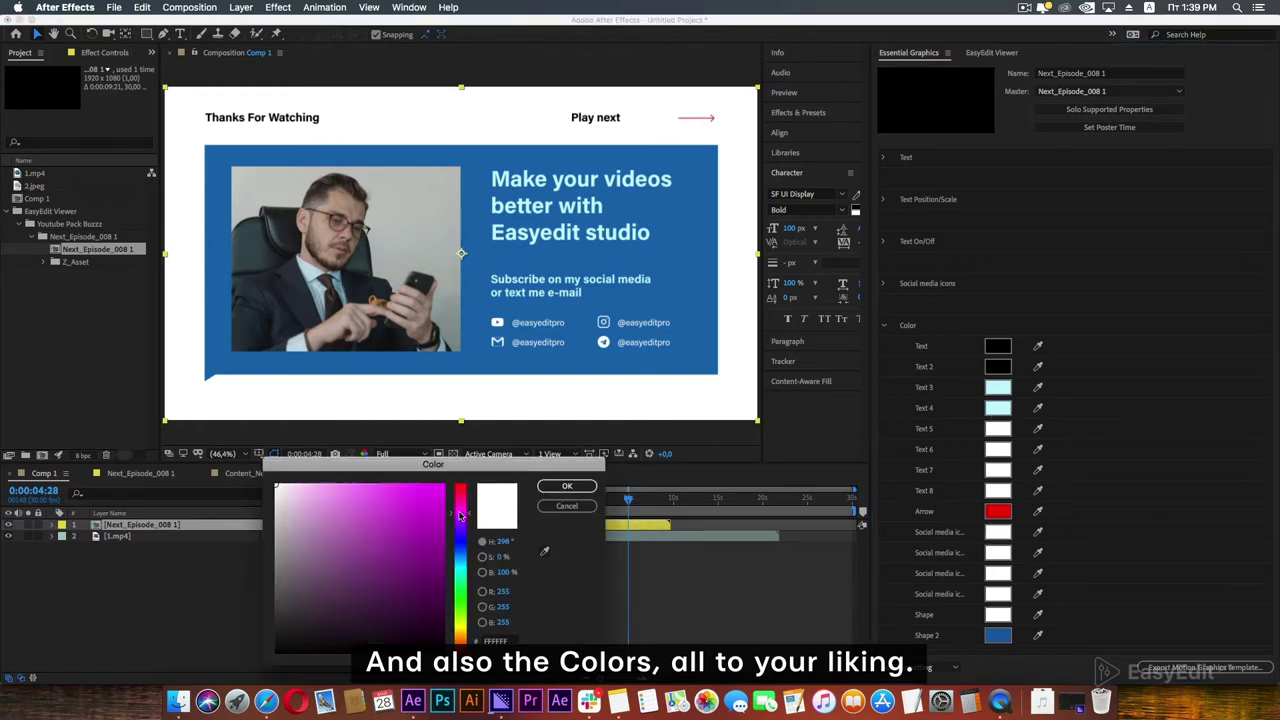
{"action": "left_click_drag", "start_coordinate": [377, 535], "coordinate": [410, 514]}
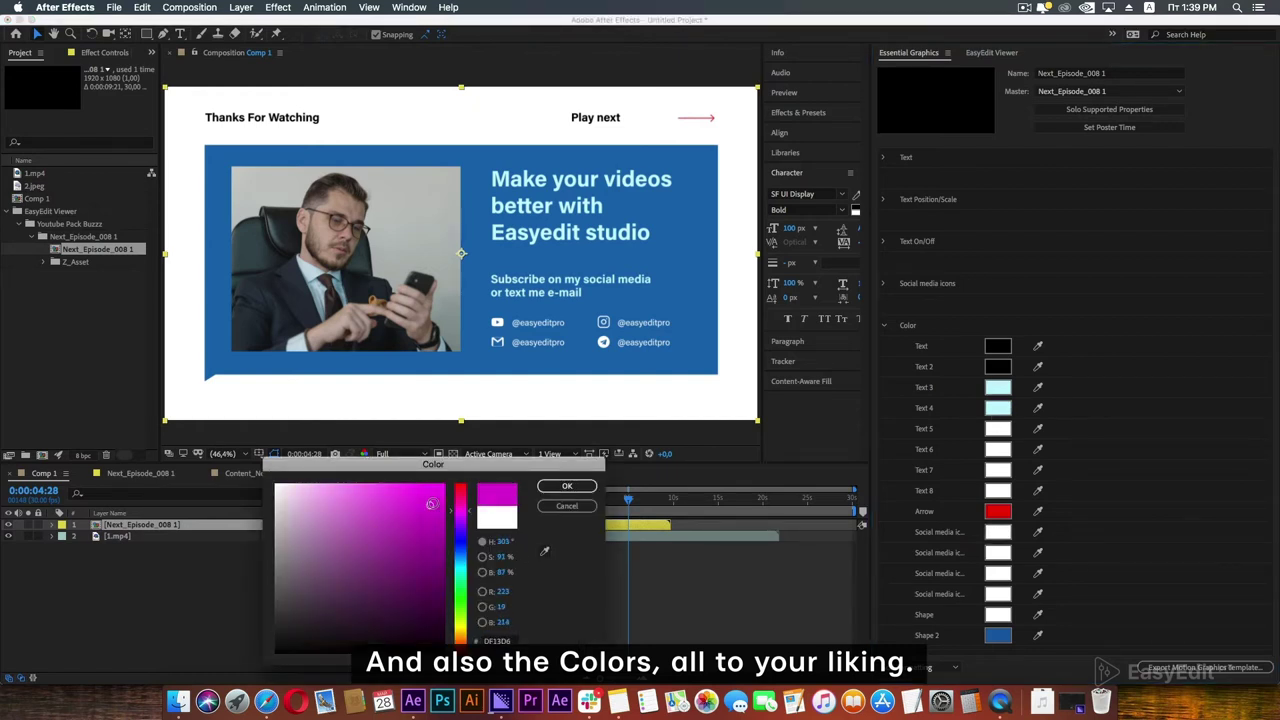
{"action": "left_click", "coordinate": [584, 487]}
{"action": "left_click", "coordinate": [1038, 552]}
{"action": "left_click", "coordinate": [998, 532]}
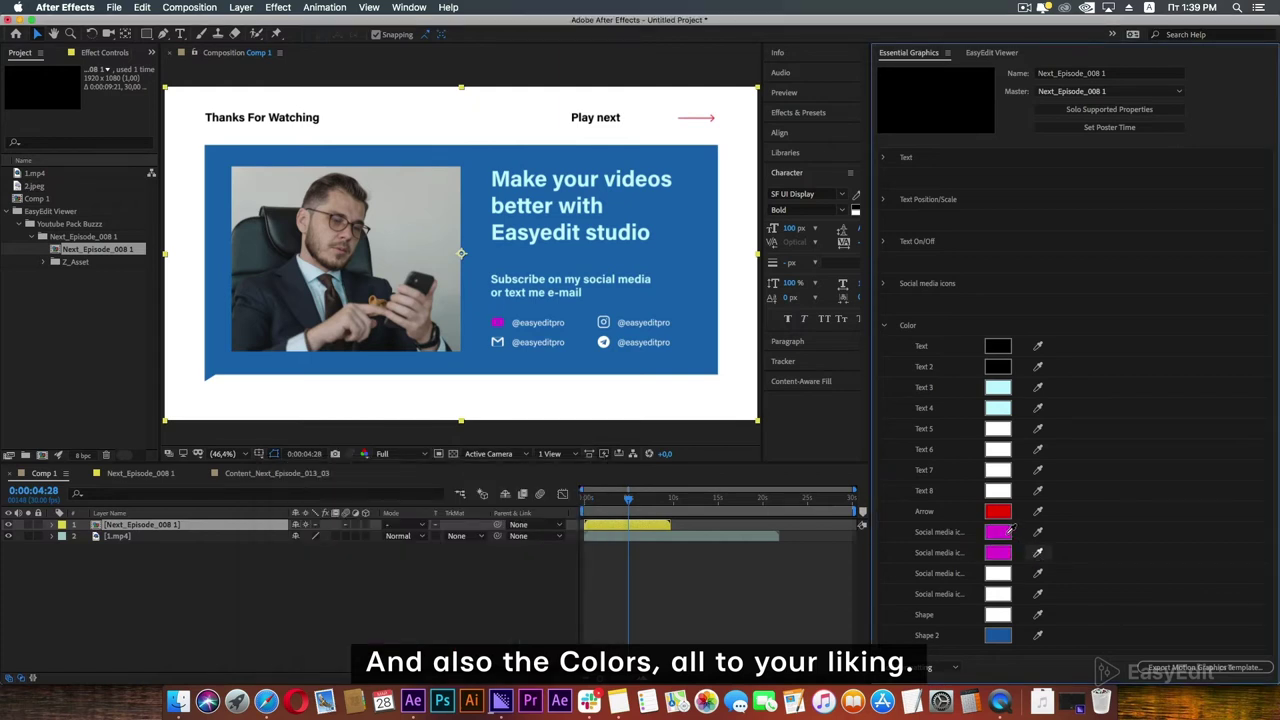
{"action": "left_click", "coordinate": [1038, 573]}
{"action": "left_click", "coordinate": [998, 552]}
{"action": "left_click", "coordinate": [1038, 594]}
{"action": "left_click", "coordinate": [1000, 574]}
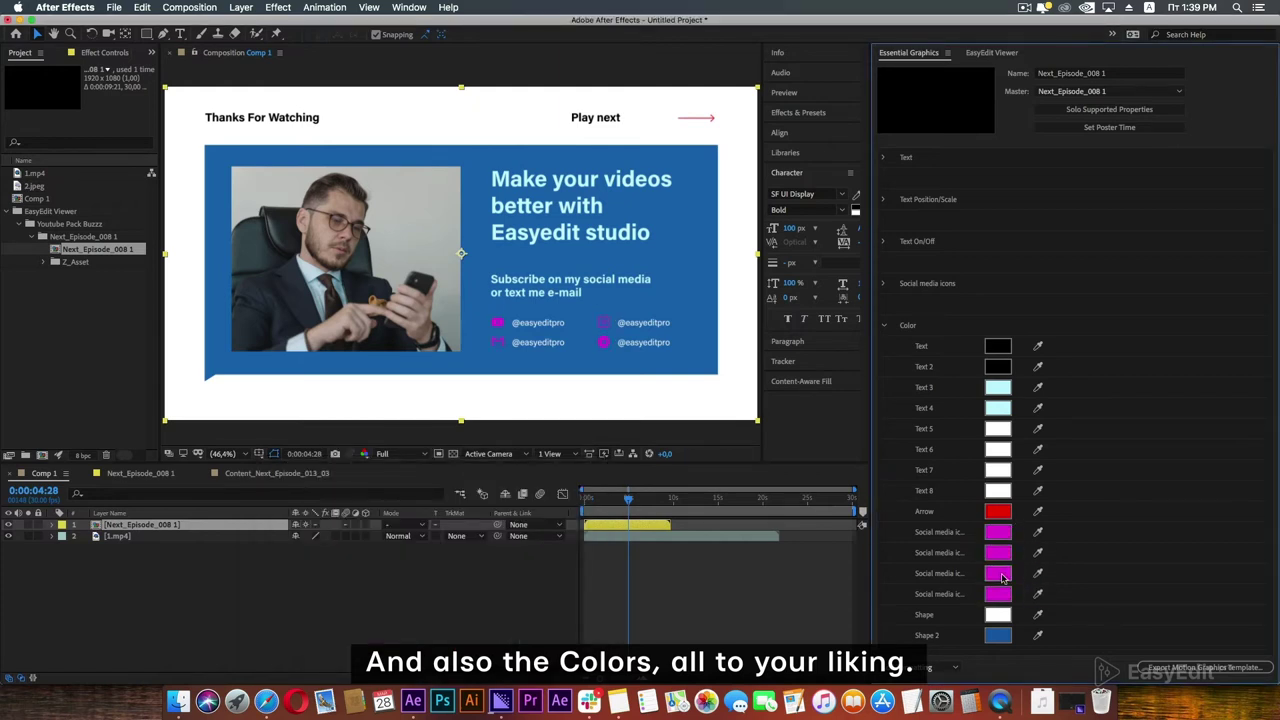
- Set the card's background Shape to very light lavender and collapse the Color group
{"action": "left_click", "coordinate": [997, 613]}
{"action": "left_click", "coordinate": [466, 520]}
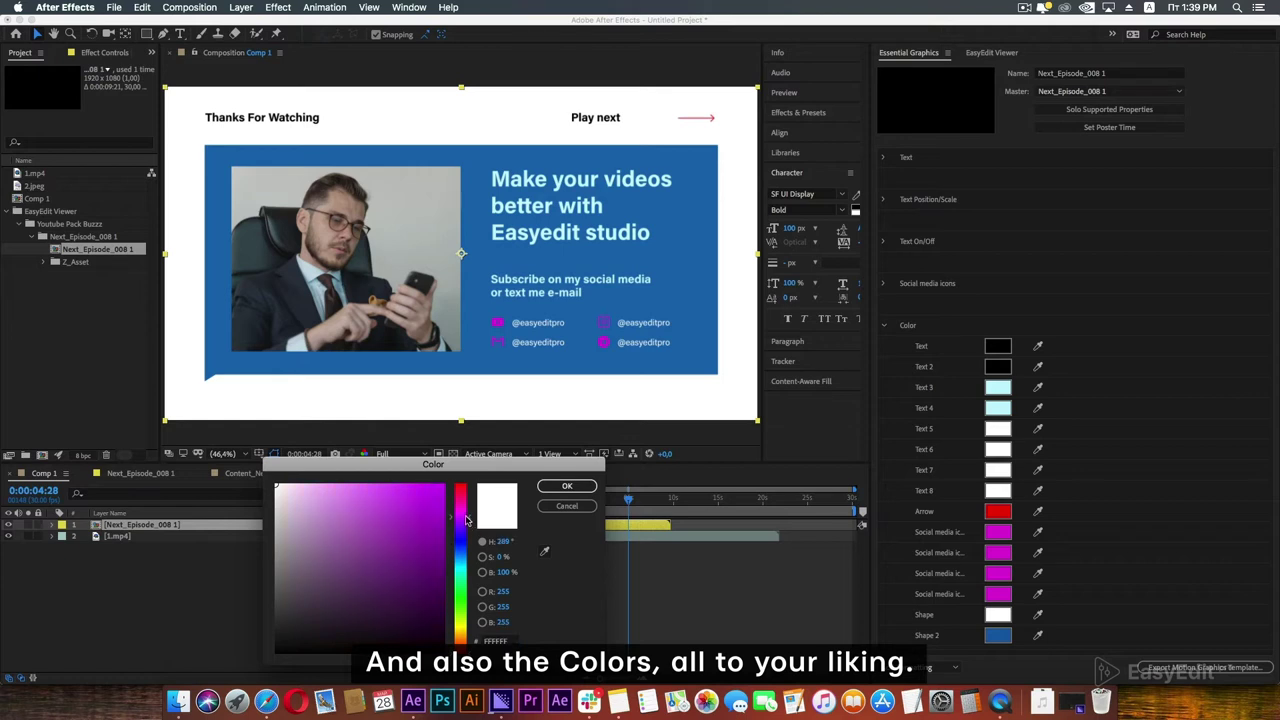
{"action": "left_click", "coordinate": [297, 482]}
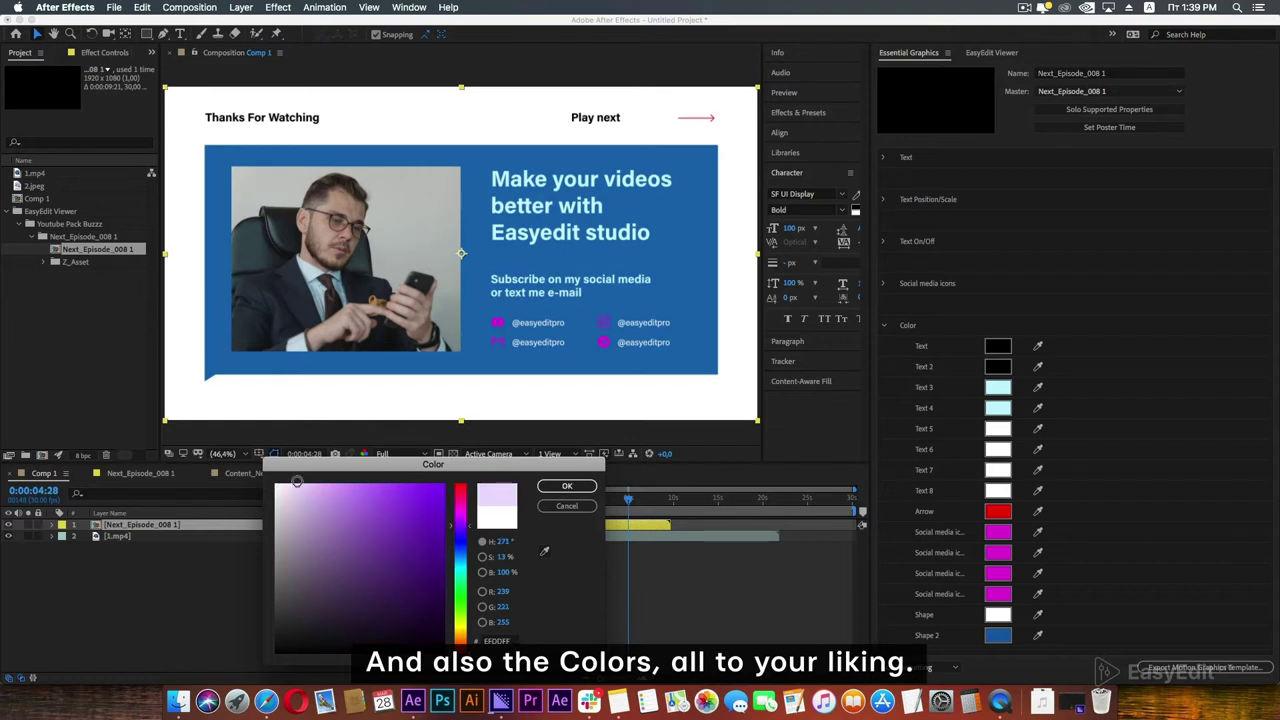
{"action": "left_click", "coordinate": [566, 485]}
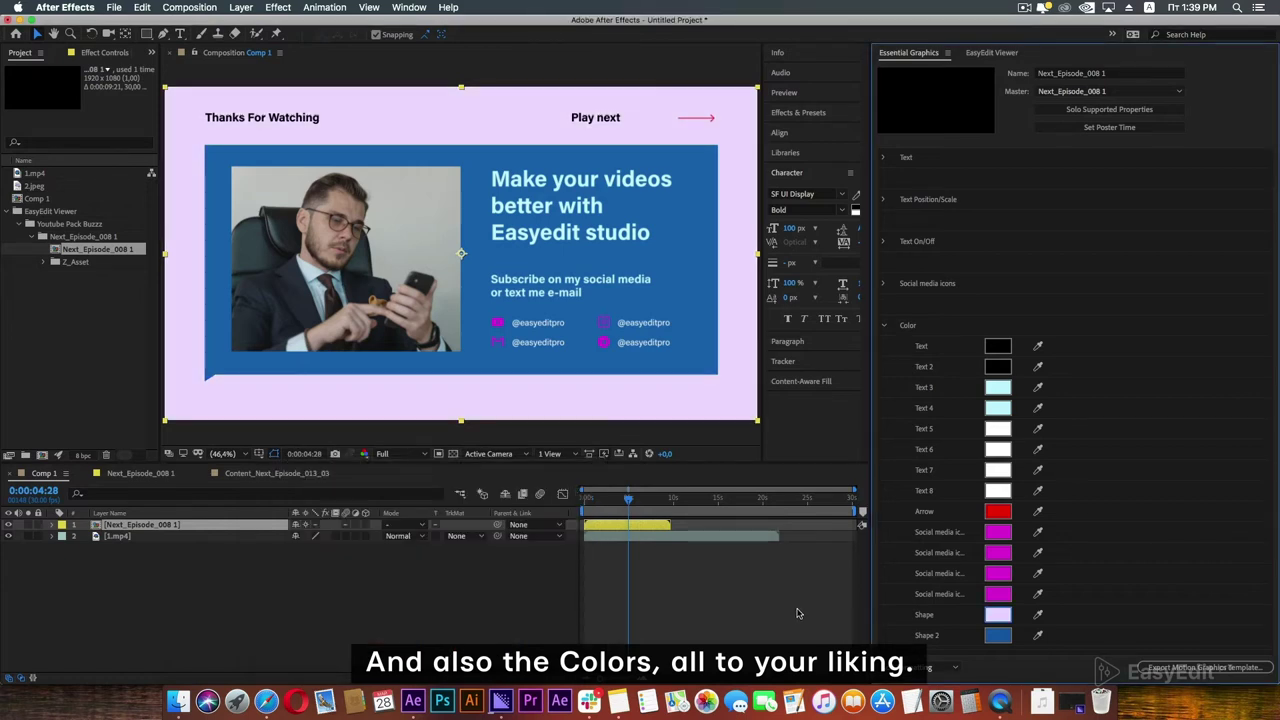
{"action": "left_click", "coordinate": [825, 599]}
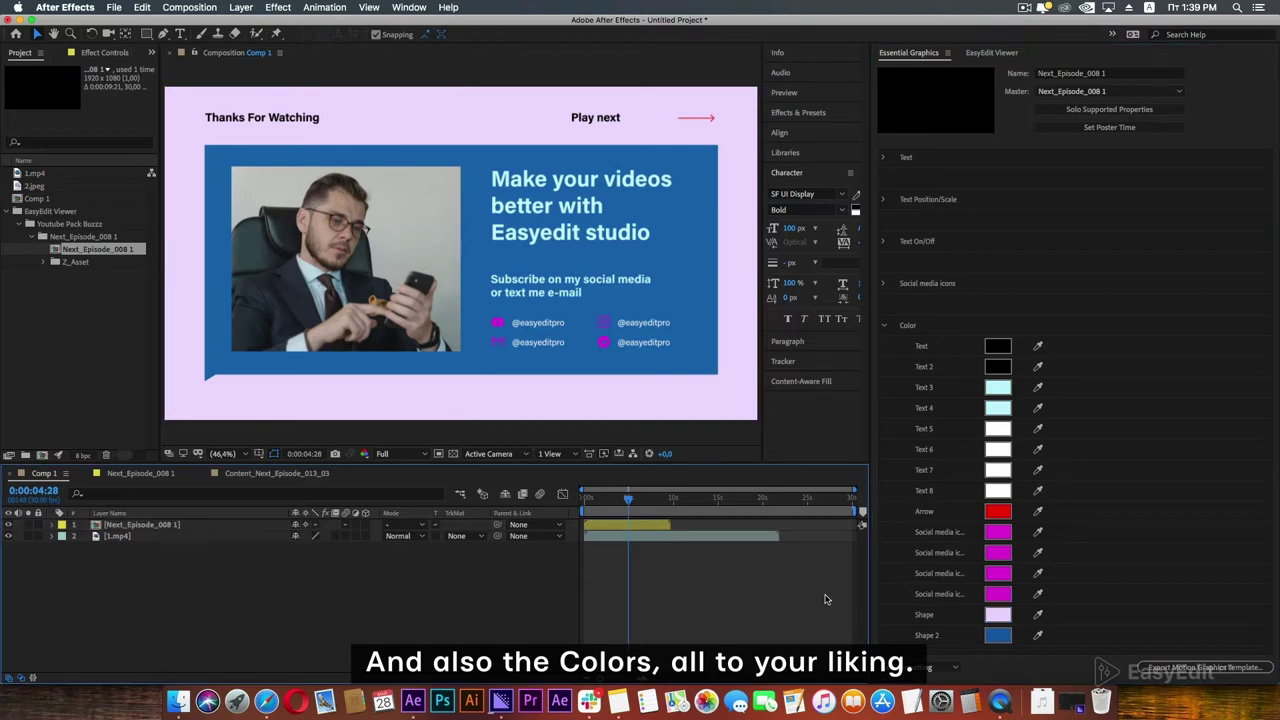
{"action": "left_click", "coordinate": [886, 326]}
{"action": "left_click_drag", "start_coordinate": [628, 498], "coordinate": [607, 501]}
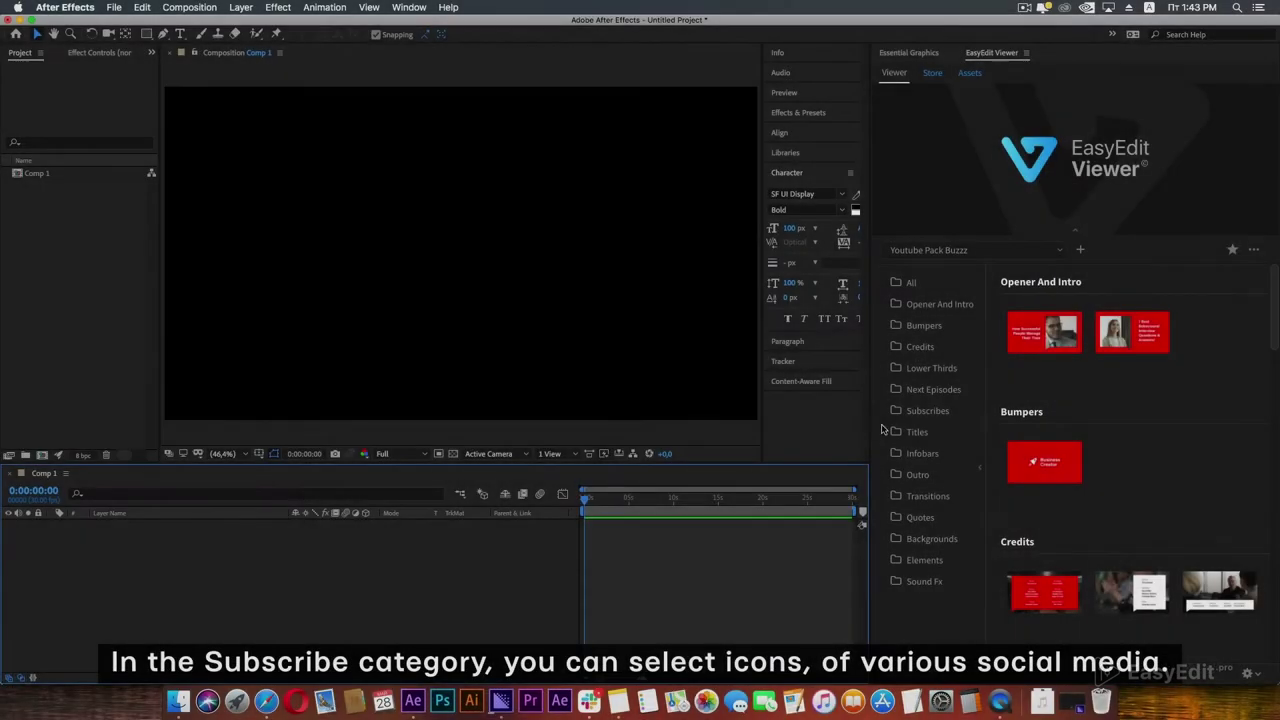
- Import Subscribe_01 from the Subscribes folder into Comp 1 and preview it from the start
{"action": "left_click", "coordinate": [920, 410]}
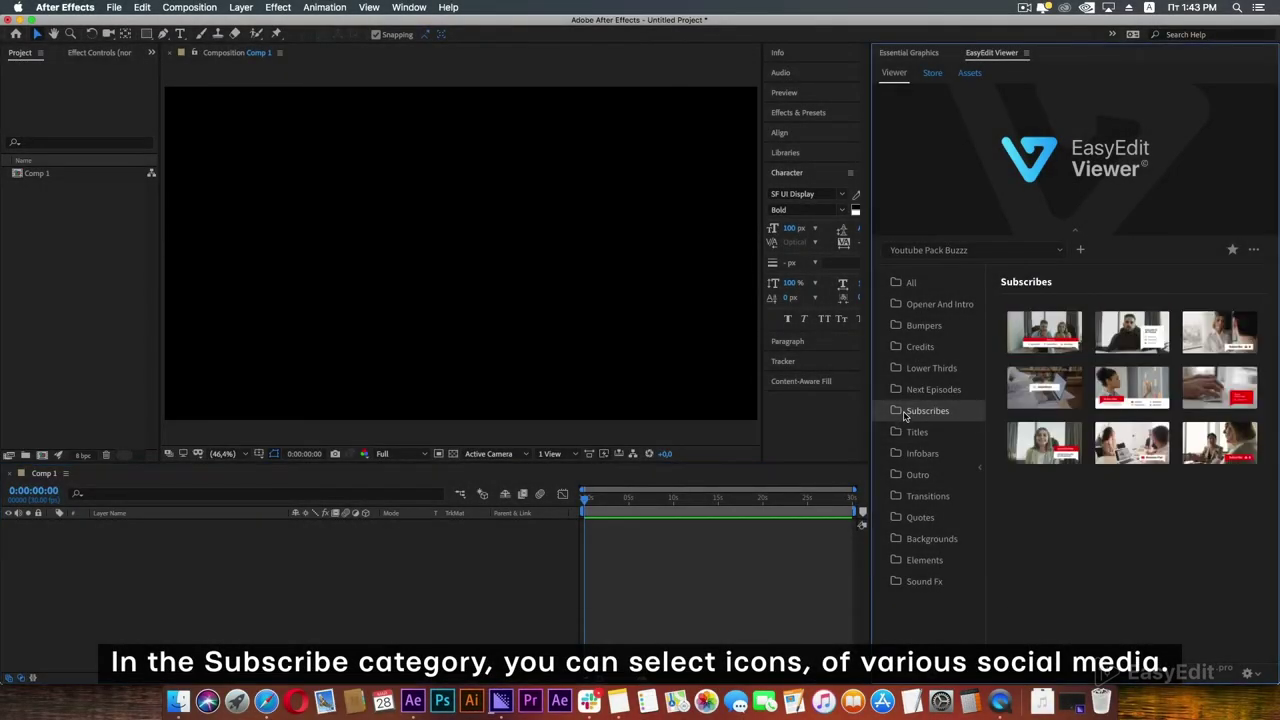
{"action": "left_click", "coordinate": [1039, 335]}
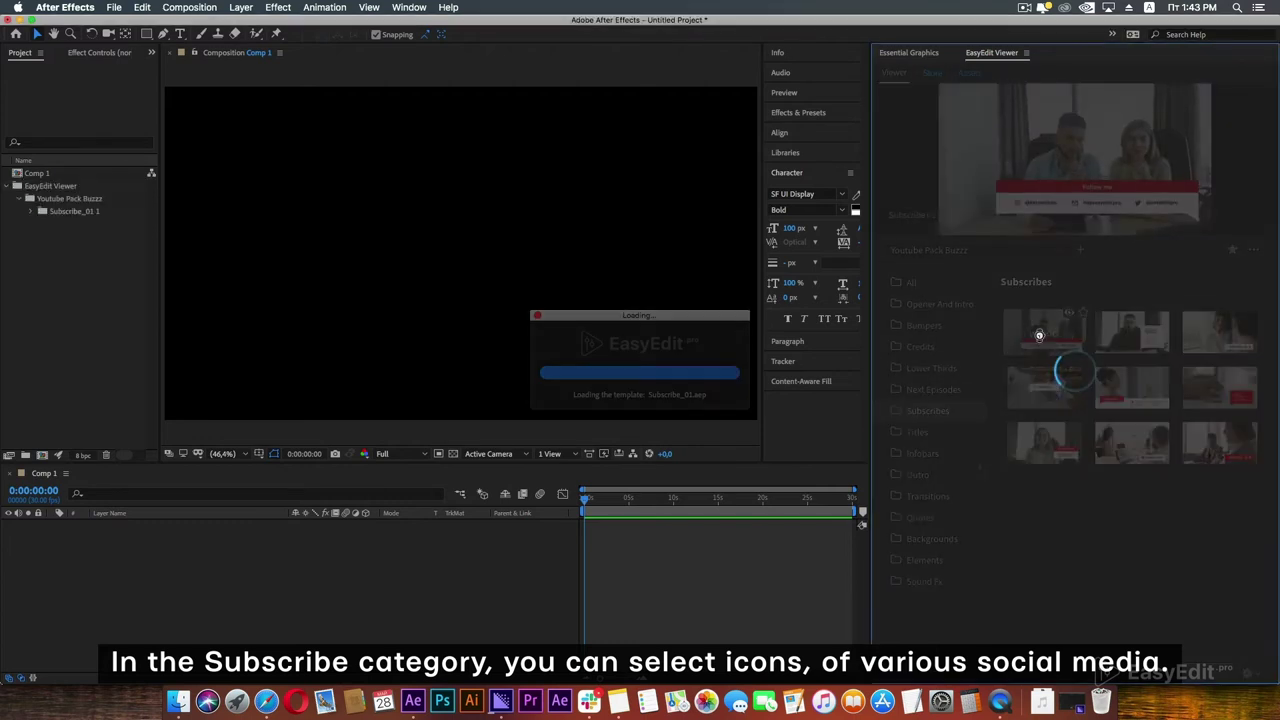
{"action": "left_click_drag", "start_coordinate": [603, 498], "coordinate": [583, 499]}
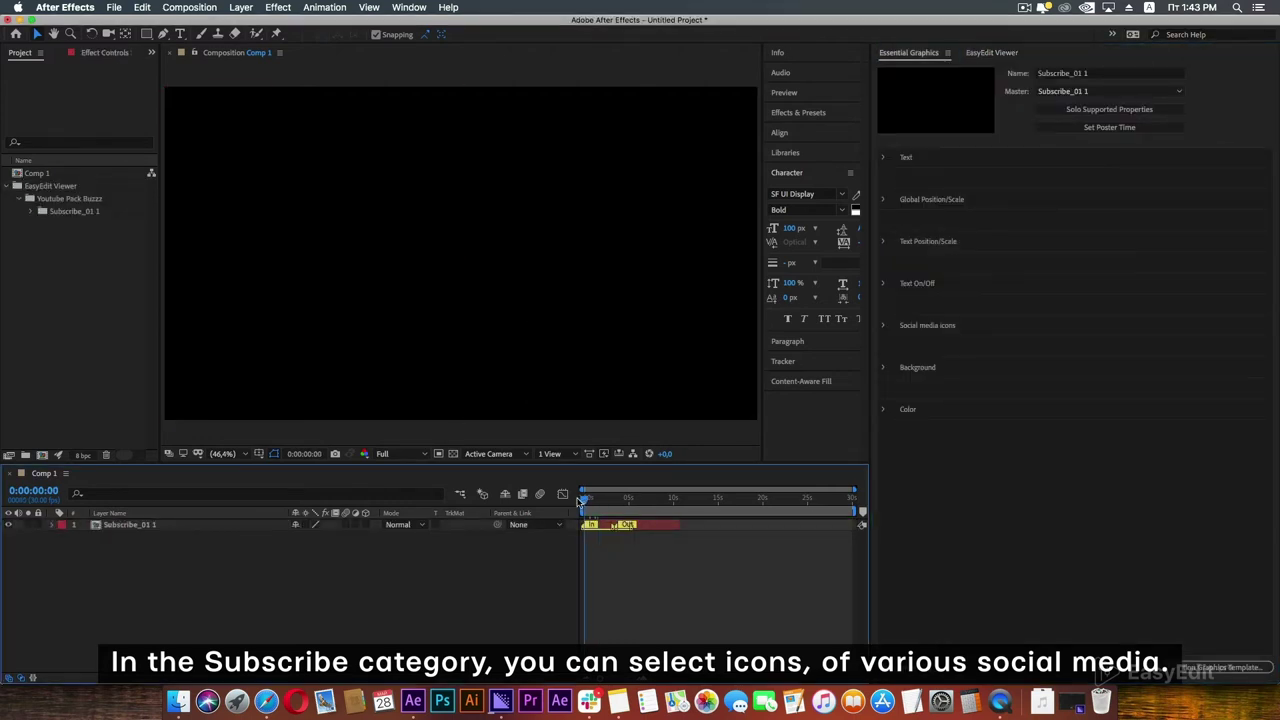
{"action": "key", "text": "space"}
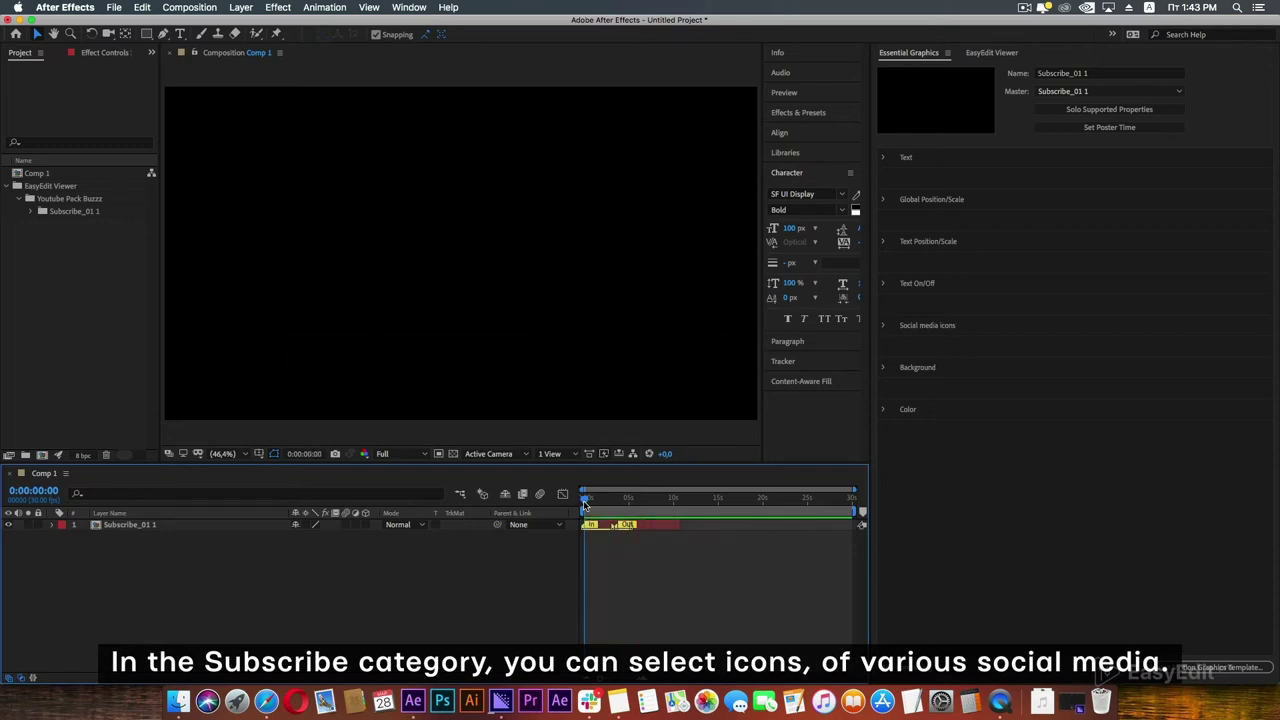
- Select the Subscribe_01 layer and swap its first and third social media icons
{"action": "left_click_drag", "start_coordinate": [585, 505], "coordinate": [614, 488]}
{"action": "left_click", "coordinate": [660, 522]}
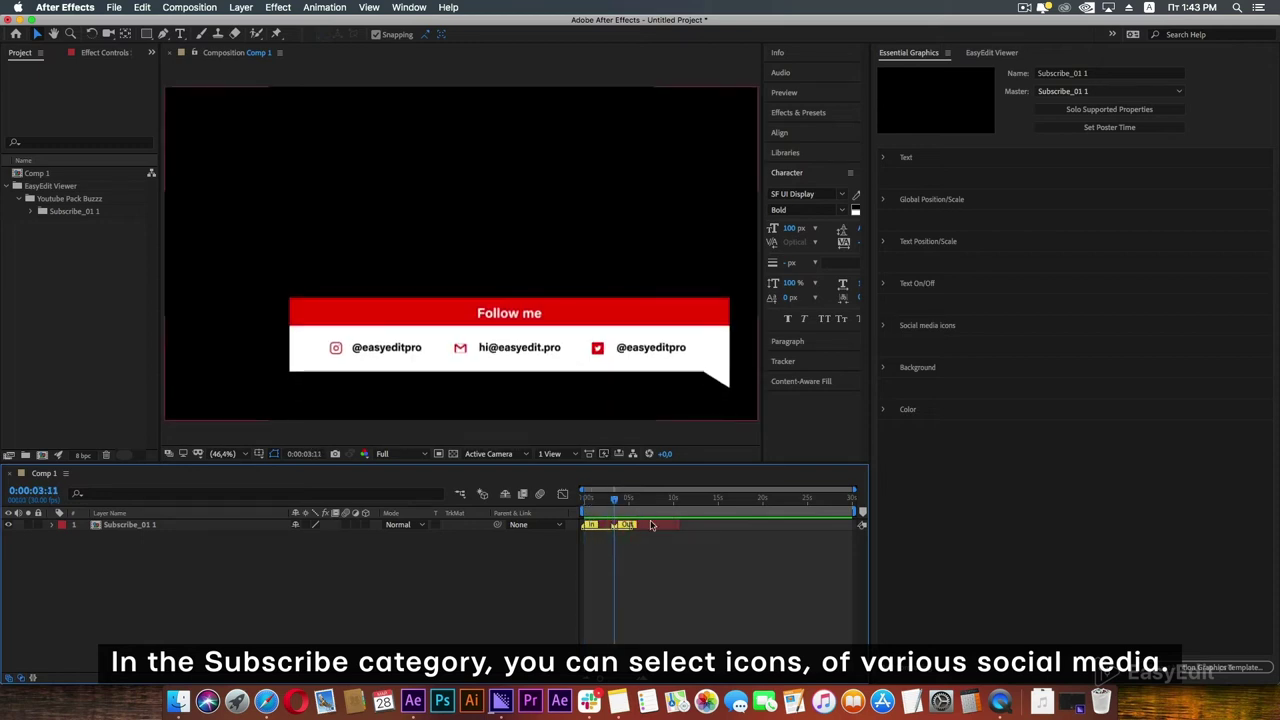
{"action": "left_click", "coordinate": [884, 326]}
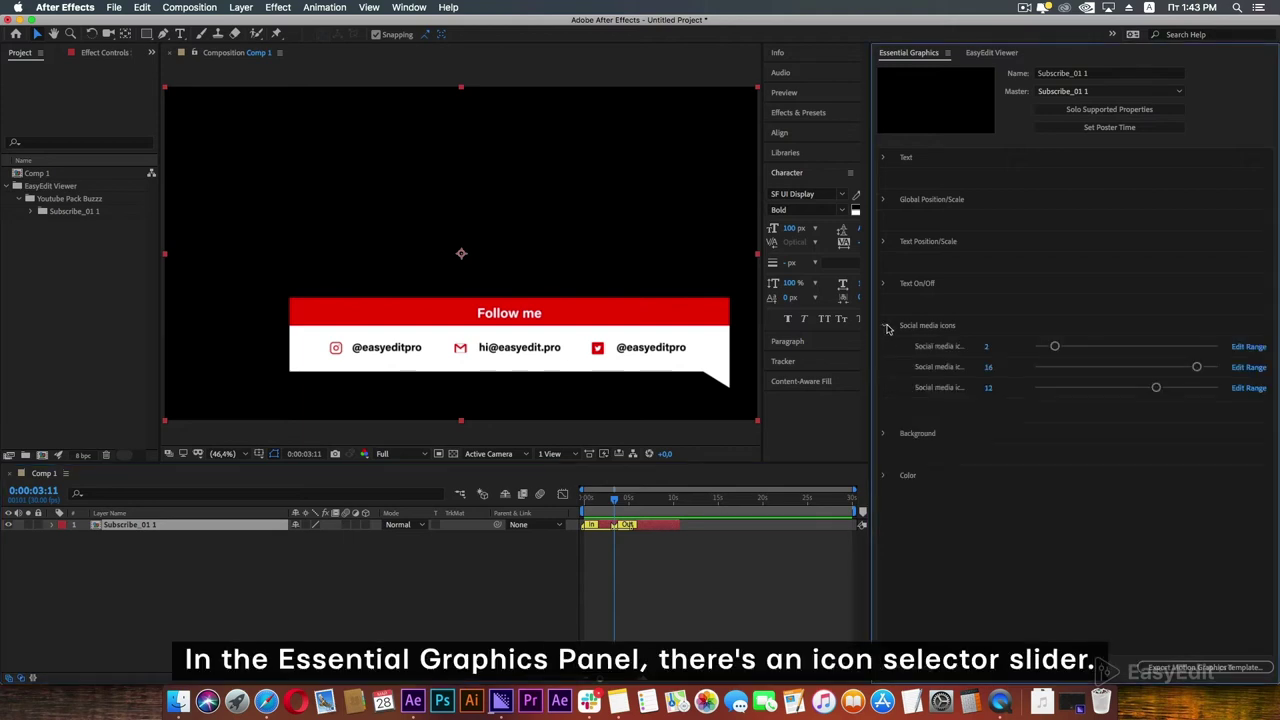
{"action": "left_click", "coordinate": [1095, 347]}
{"action": "left_click", "coordinate": [1119, 367]}
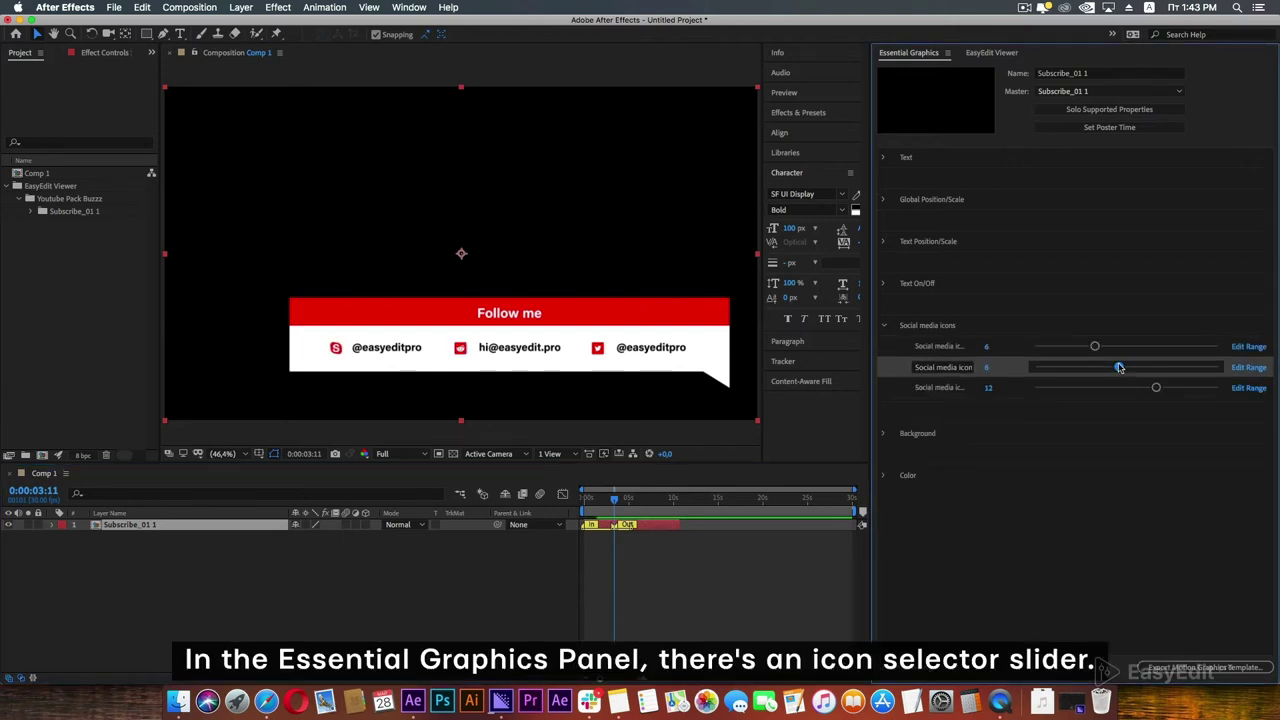
{"action": "left_click", "coordinate": [1068, 388]}
{"action": "left_click_drag", "start_coordinate": [1117, 367], "coordinate": [1151, 367]}
- Set Position Line 1 to 617 and Line 3 to 1468, then replay from the start
{"action": "left_click", "coordinate": [884, 326]}
{"action": "left_click", "coordinate": [884, 242]}
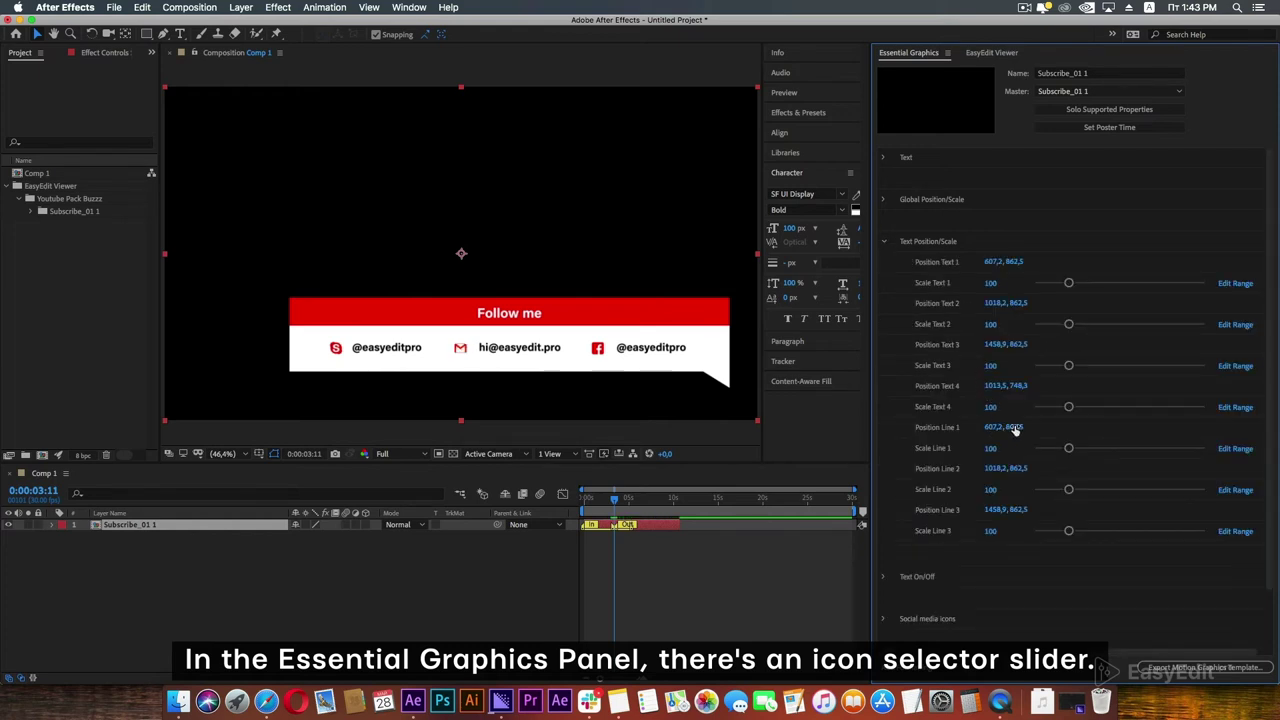
{"action": "left_click_drag", "start_coordinate": [1015, 430], "coordinate": [982, 182]}
{"action": "left_click_drag", "start_coordinate": [998, 510], "coordinate": [953, 186]}
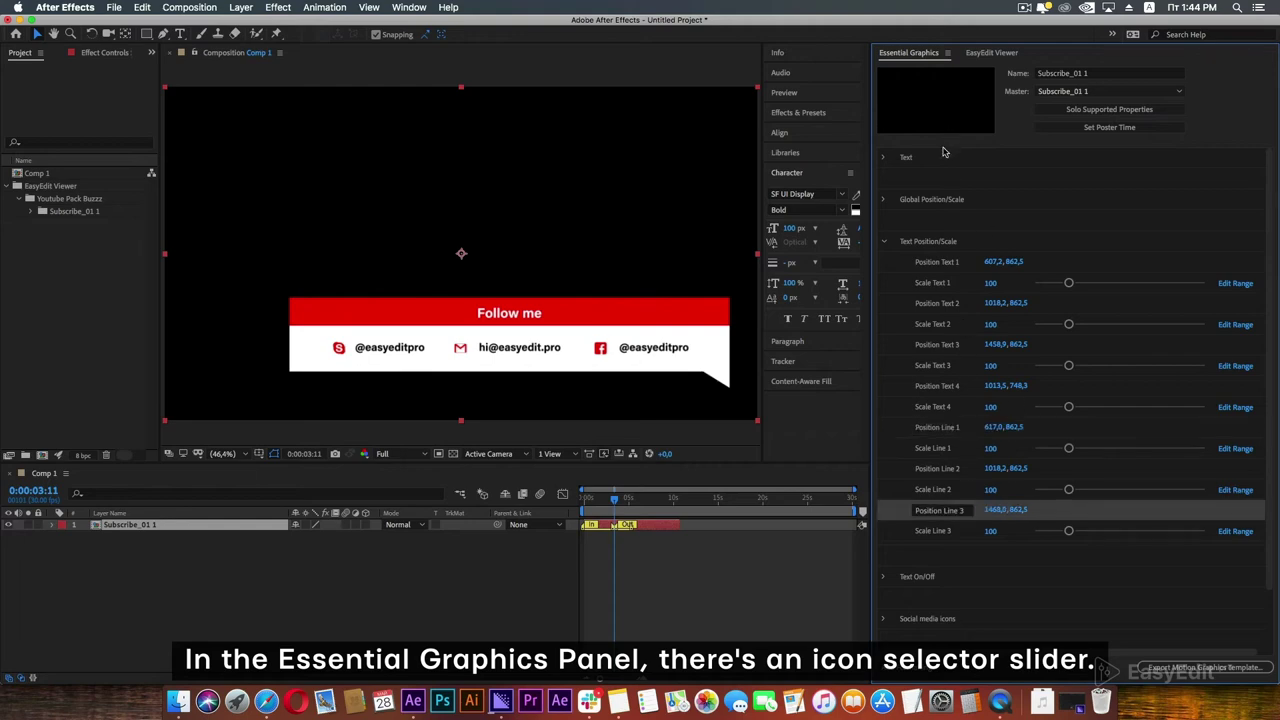
{"action": "left_click", "coordinate": [884, 242]}
{"action": "left_click_drag", "start_coordinate": [615, 500], "coordinate": [583, 503]}
{"action": "key", "text": "space"}
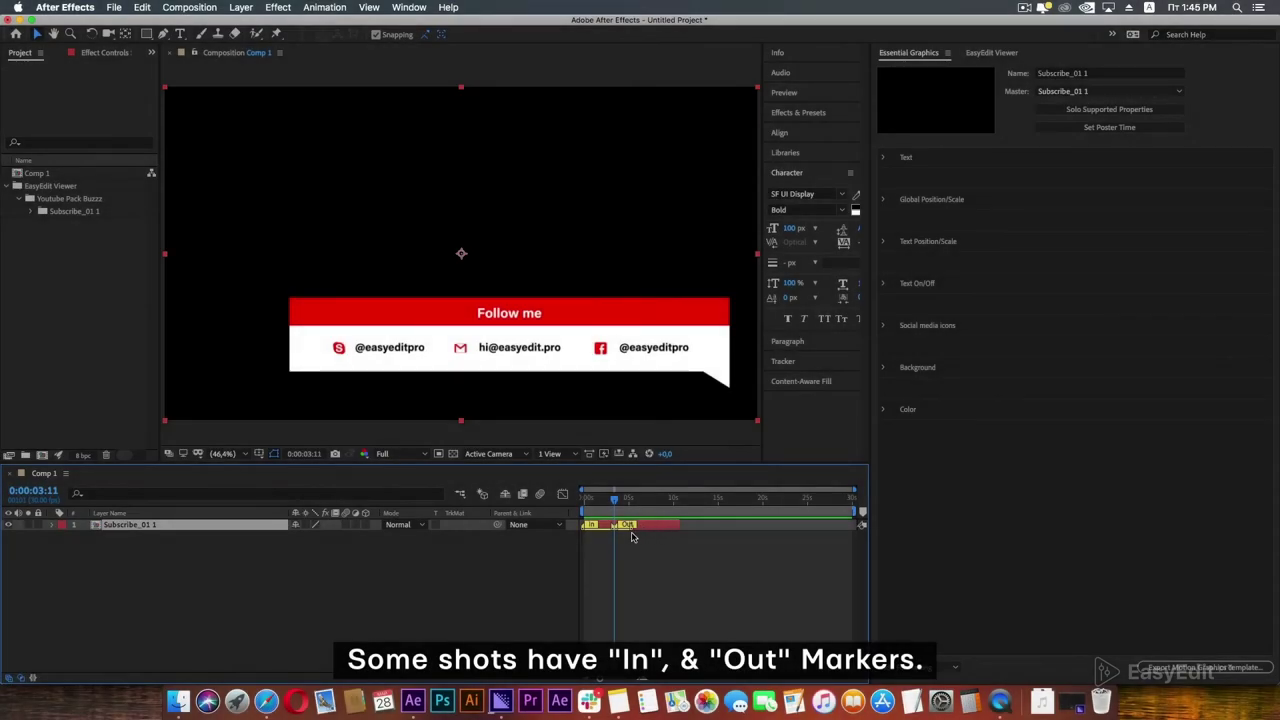
- Zoom the timeline to the first 8 seconds and drag the Subscribe layer's In and Out markers to new times
{"action": "left_click_drag", "start_coordinate": [603, 684], "coordinate": [650, 684]}
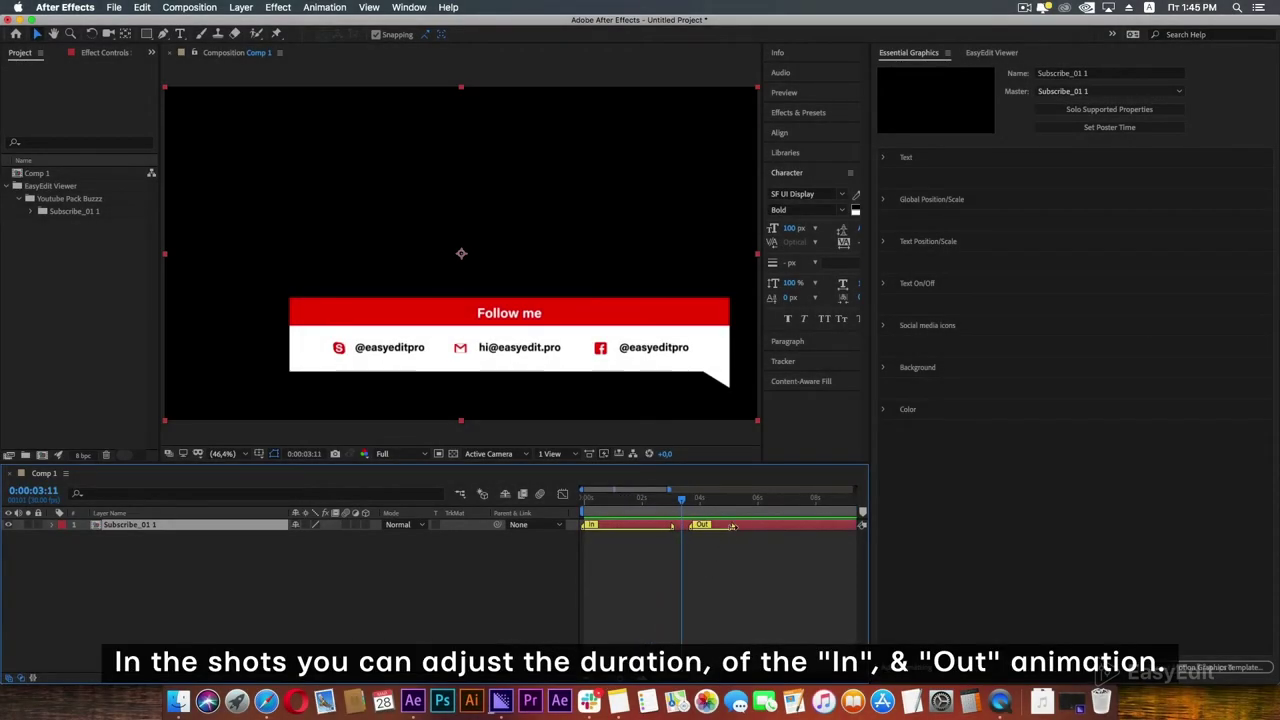
{"action": "left_click_drag", "start_coordinate": [806, 525], "coordinate": [811, 525]}
{"action": "left_click", "coordinate": [698, 527]}
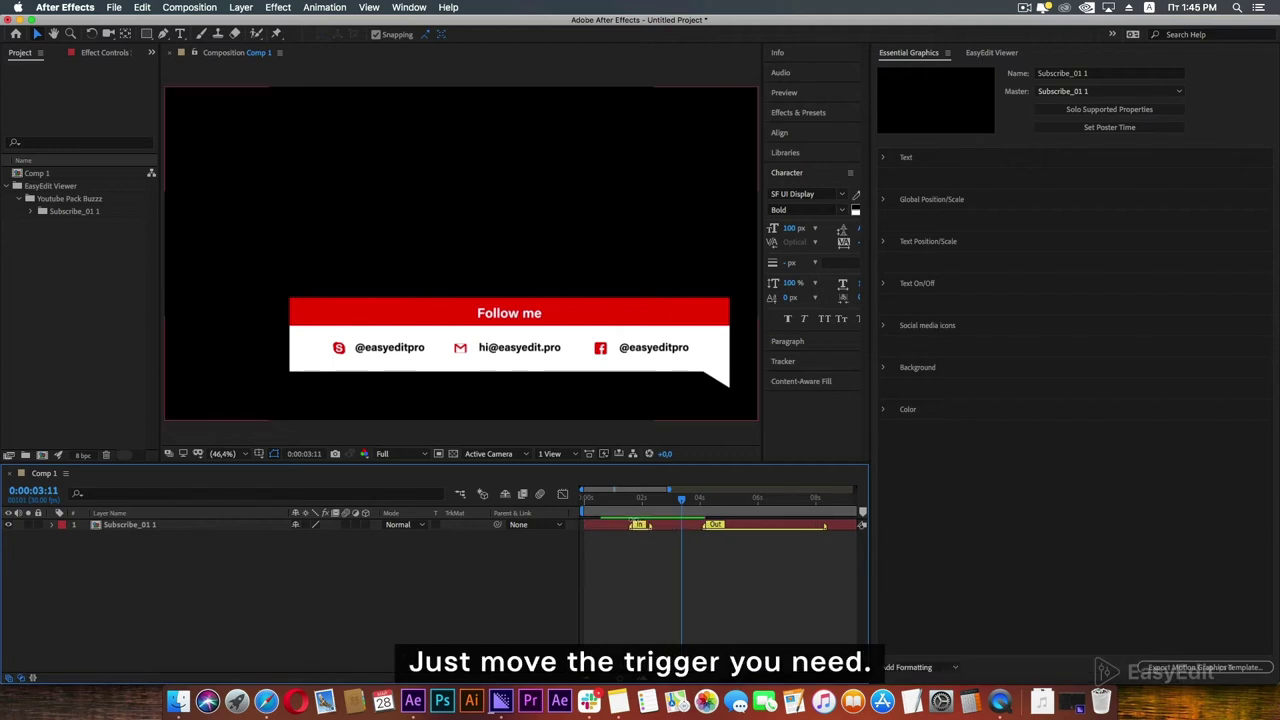
{"action": "left_click_drag", "start_coordinate": [593, 525], "coordinate": [641, 525]}
{"action": "left_click", "coordinate": [584, 500]}
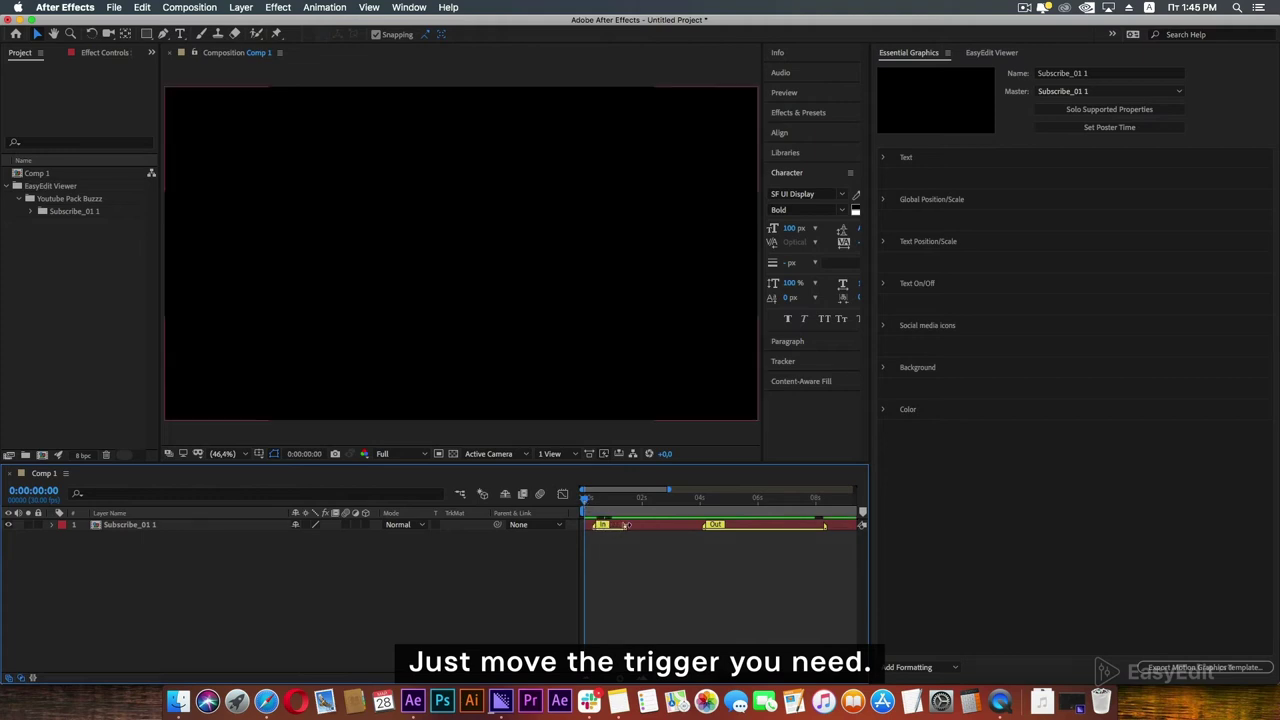
{"action": "left_click_drag", "start_coordinate": [693, 525], "coordinate": [697, 525]}
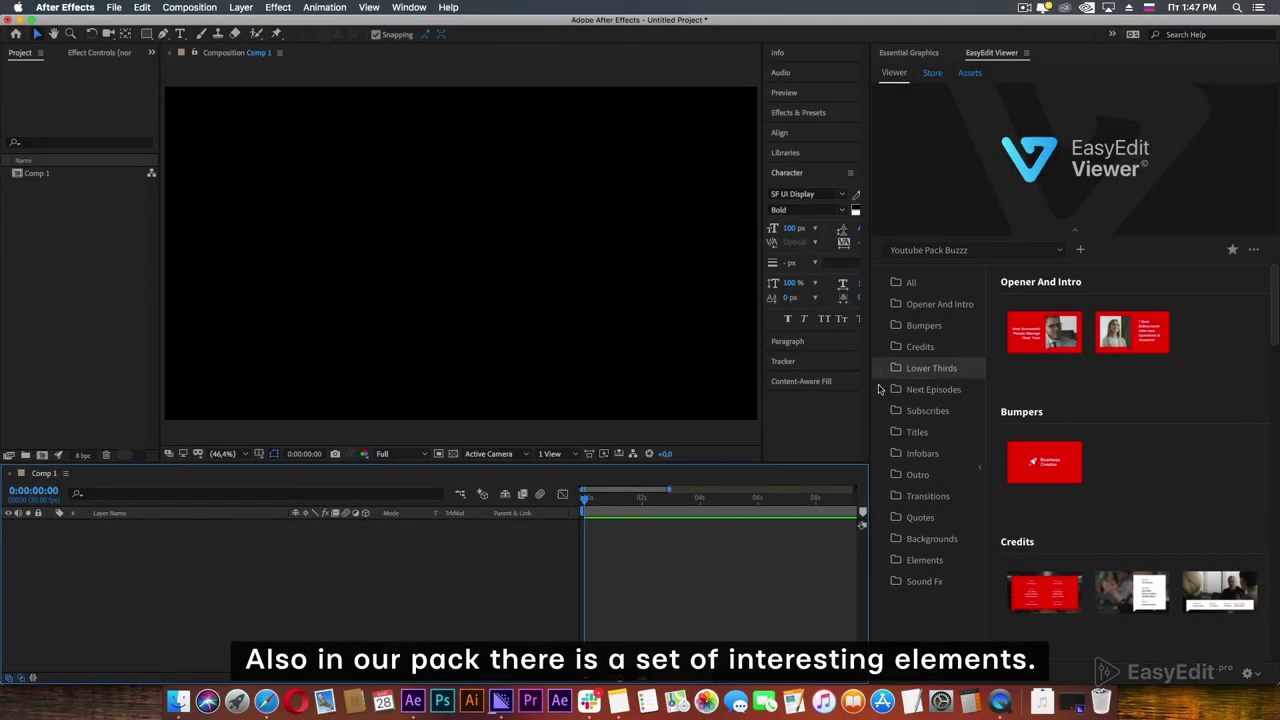
- Import the Apr 3rd date badge from Elements and go to a frame showing it fully
{"action": "left_click", "coordinate": [905, 561]}
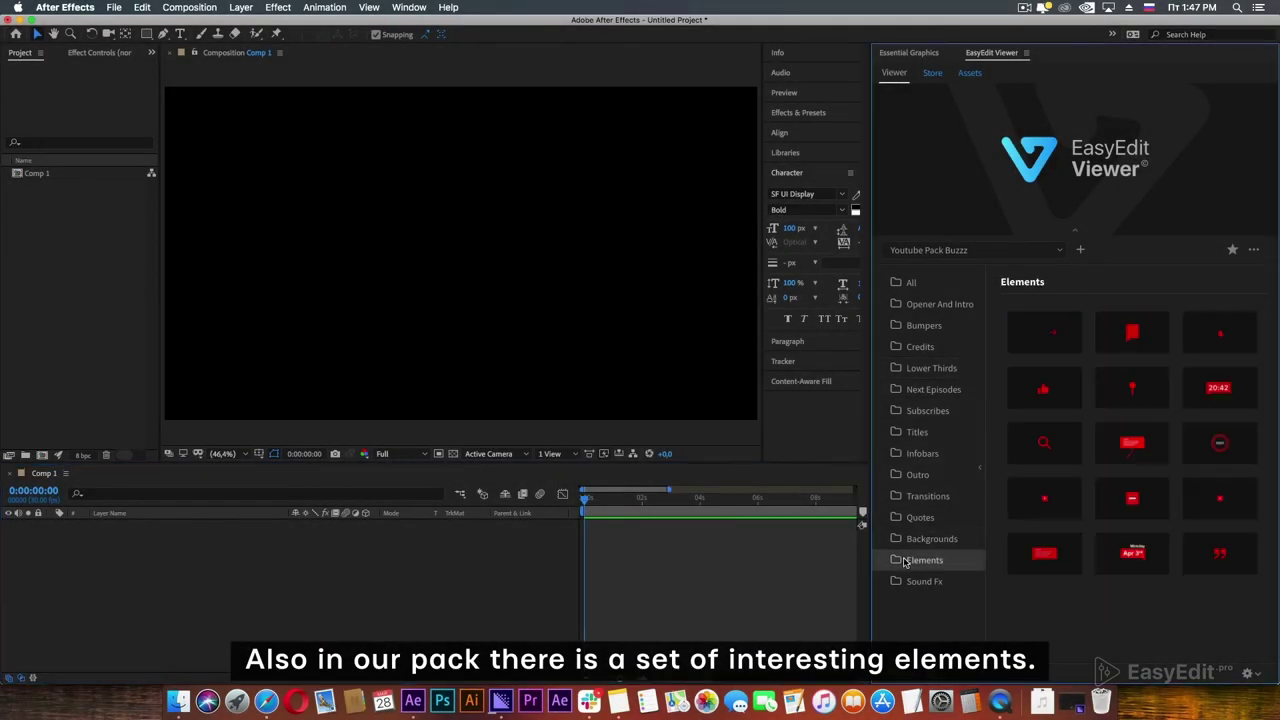
{"action": "left_click", "coordinate": [1143, 566]}
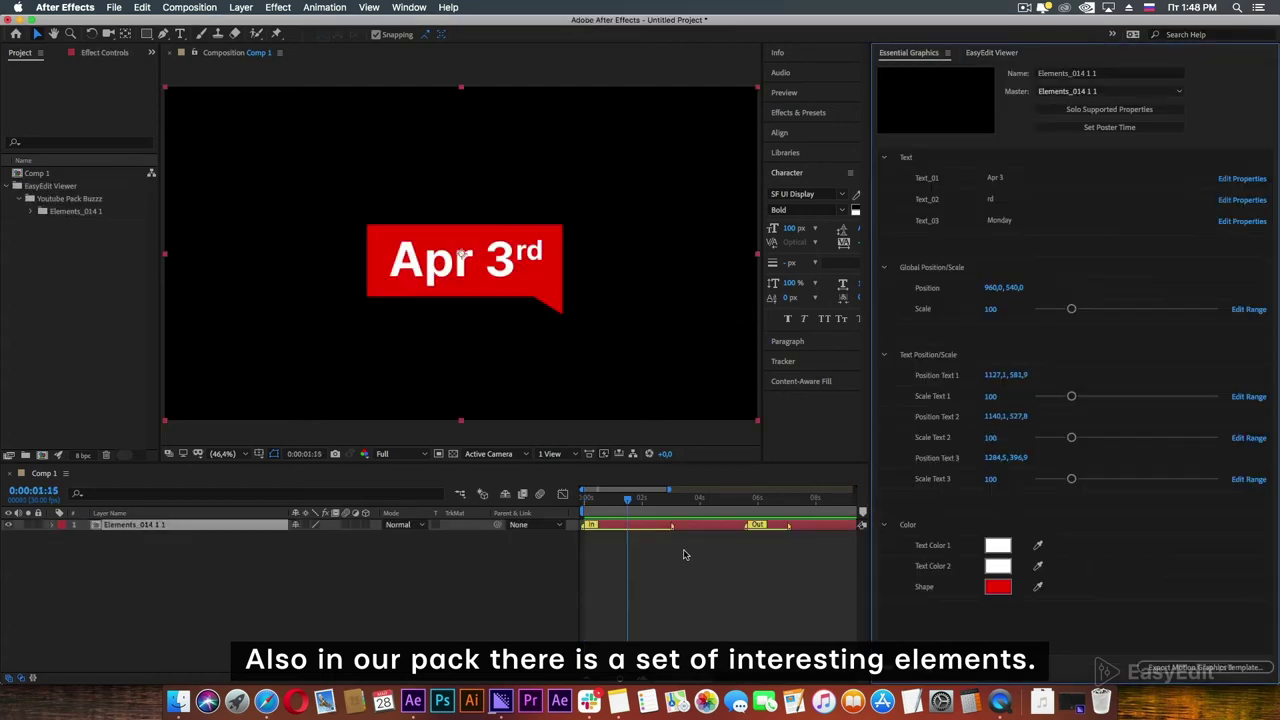
{"action": "left_click", "coordinate": [699, 499]}
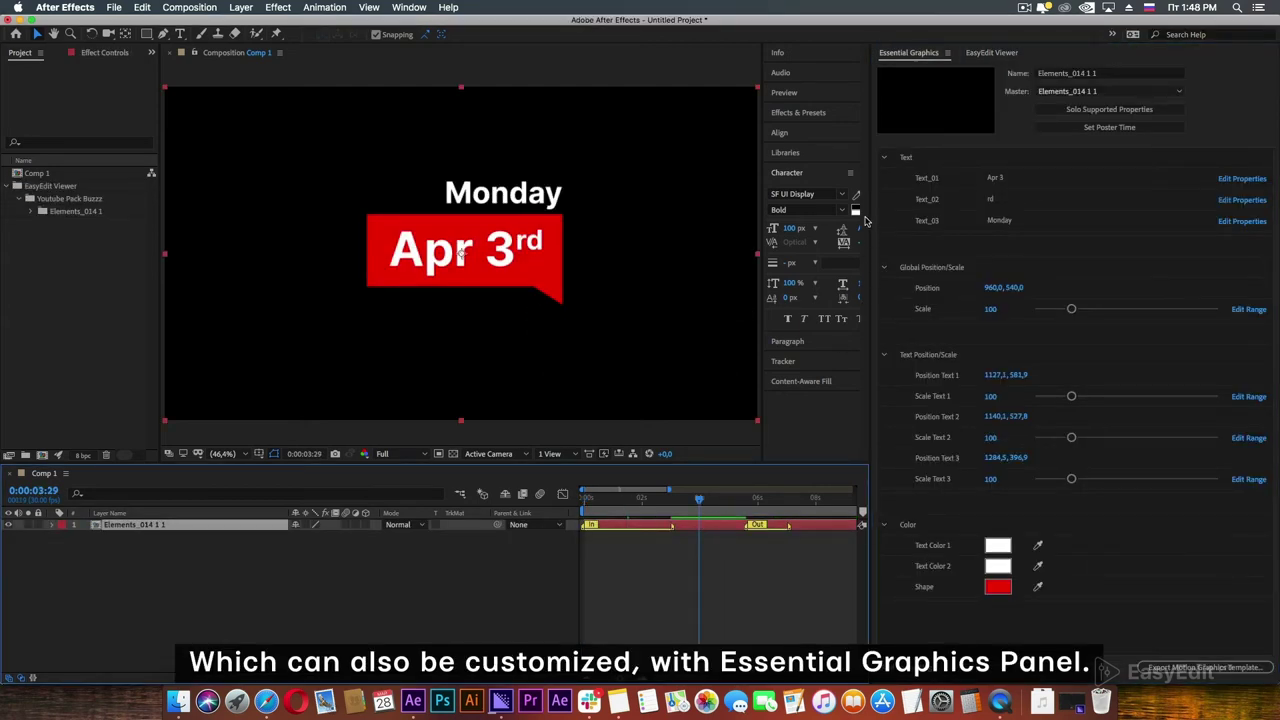
- Change the badge texts to May 4, th and Thursday, and shift Texts 1 and 3 into line
{"action": "left_click", "coordinate": [995, 179]}
{"action": "type", "text": "May 4"}
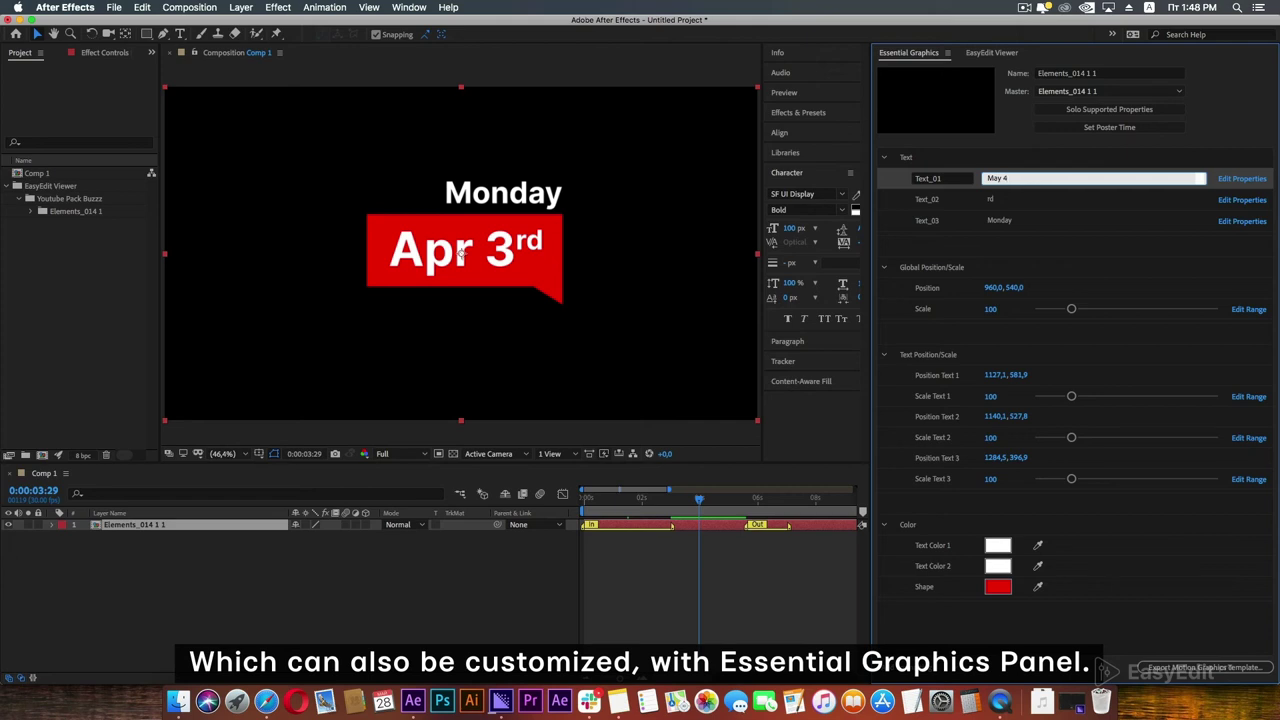
{"action": "left_click", "coordinate": [997, 199]}
{"action": "type", "text": "th"}
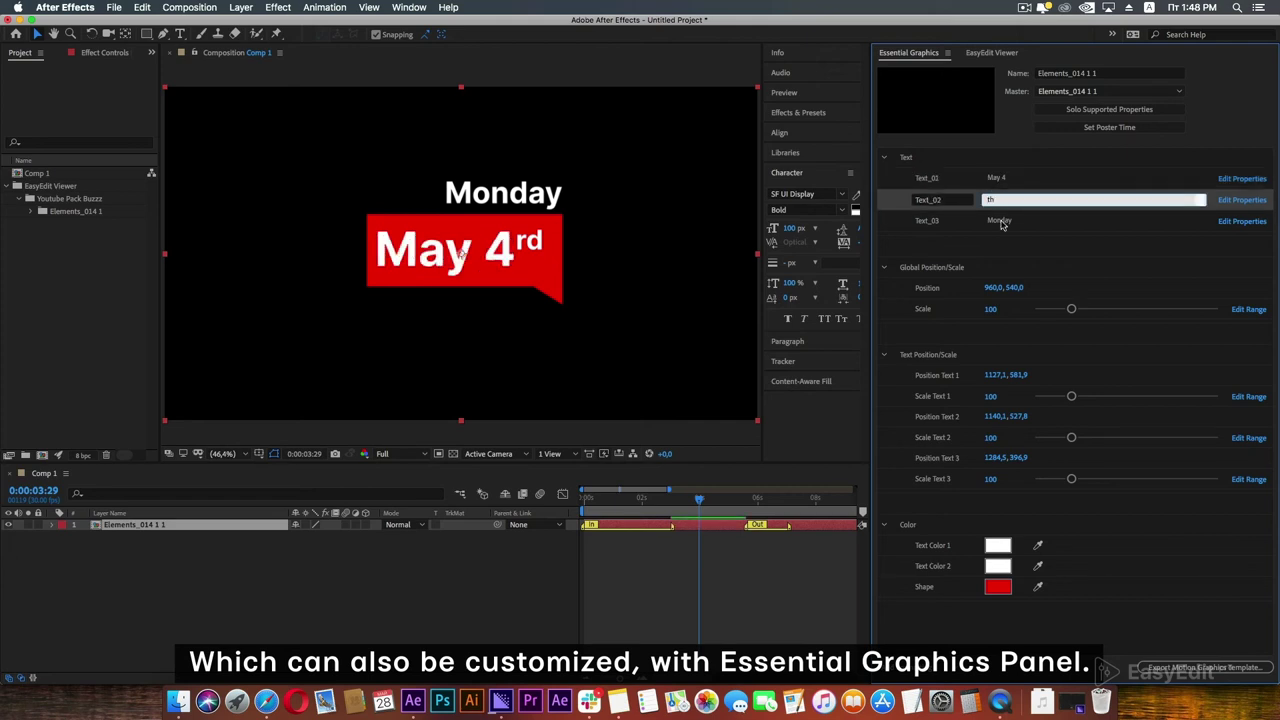
{"action": "left_click", "coordinate": [1002, 221]}
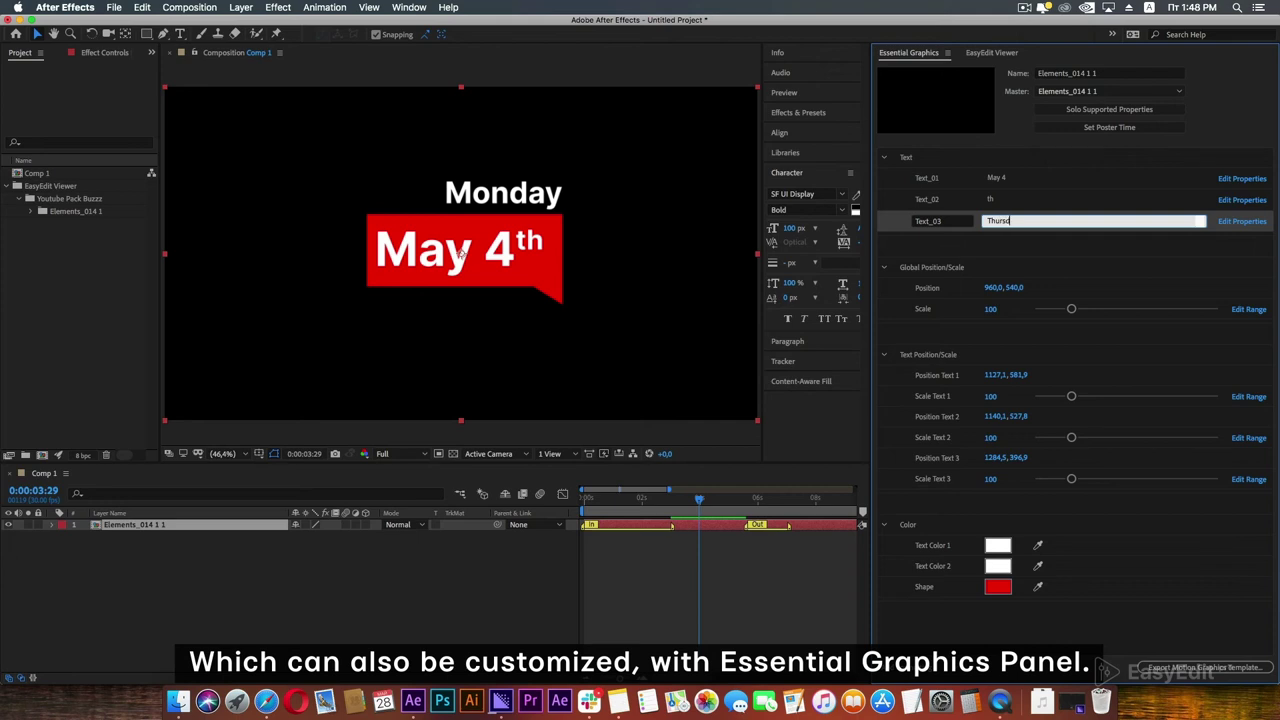
{"action": "key", "text": "Return"}
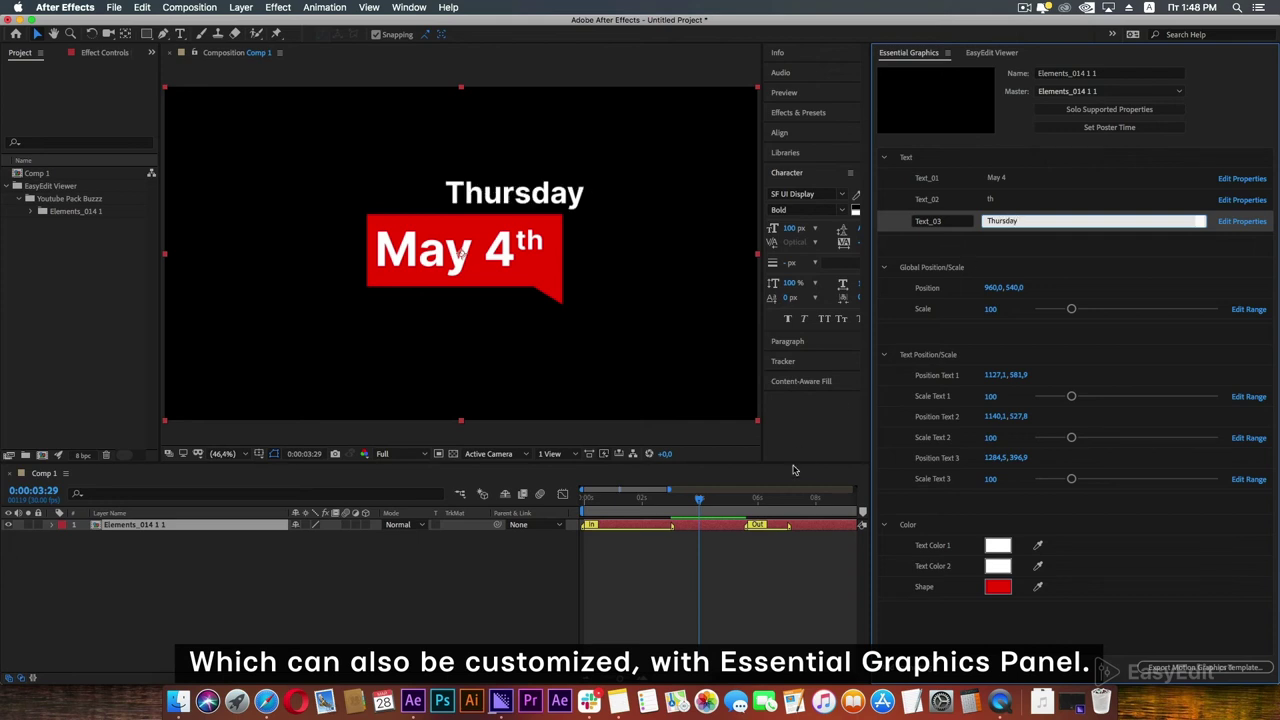
{"action": "left_click", "coordinate": [797, 607]}
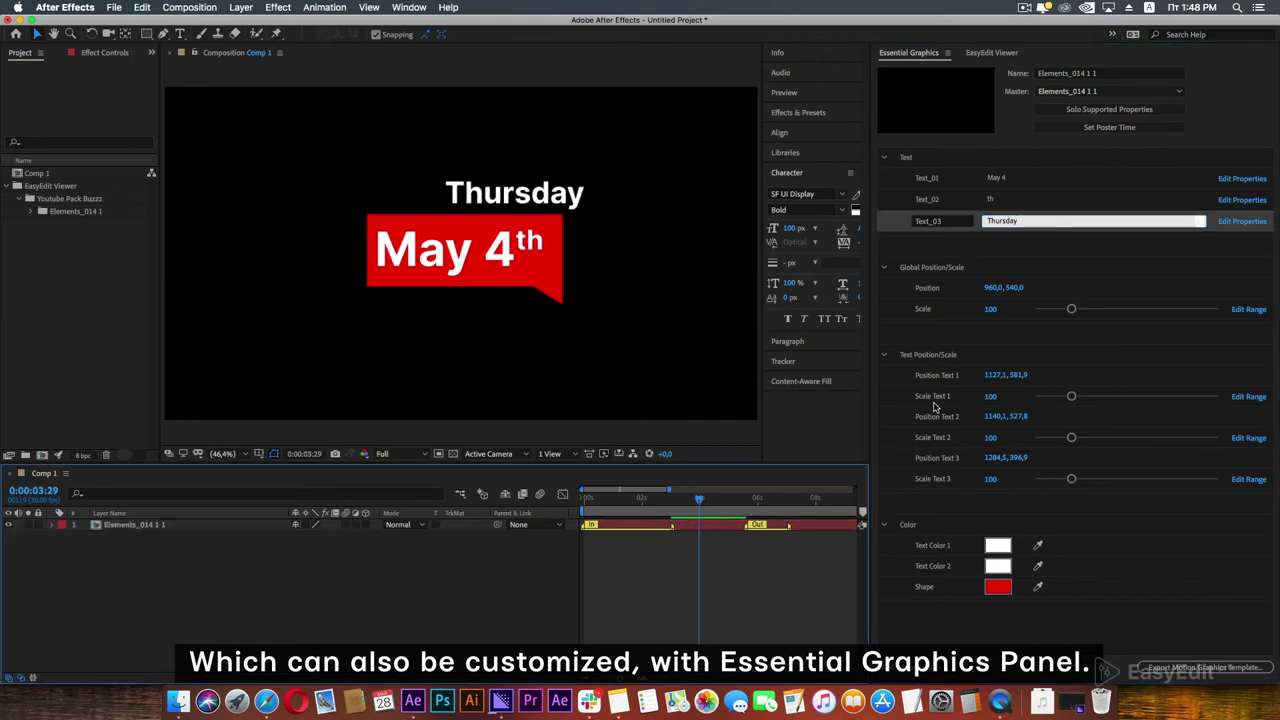
{"action": "left_click_drag", "start_coordinate": [995, 375], "coordinate": [990, 375]}
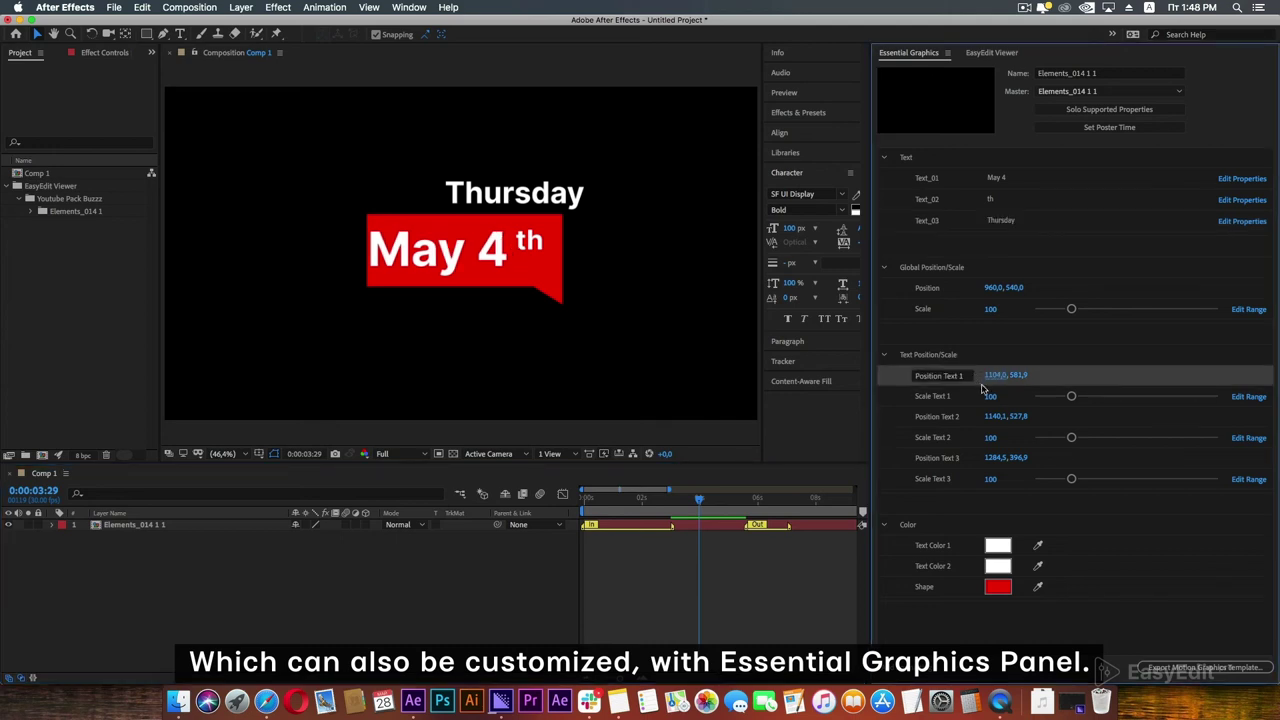
{"action": "mouse_move", "coordinate": [1000, 457]}
{"action": "left_mouse_down"}
{"action": "mouse_move", "coordinate": [977, 460]}
{"action": "mouse_move", "coordinate": [995, 461]}
{"action": "left_mouse_up"}
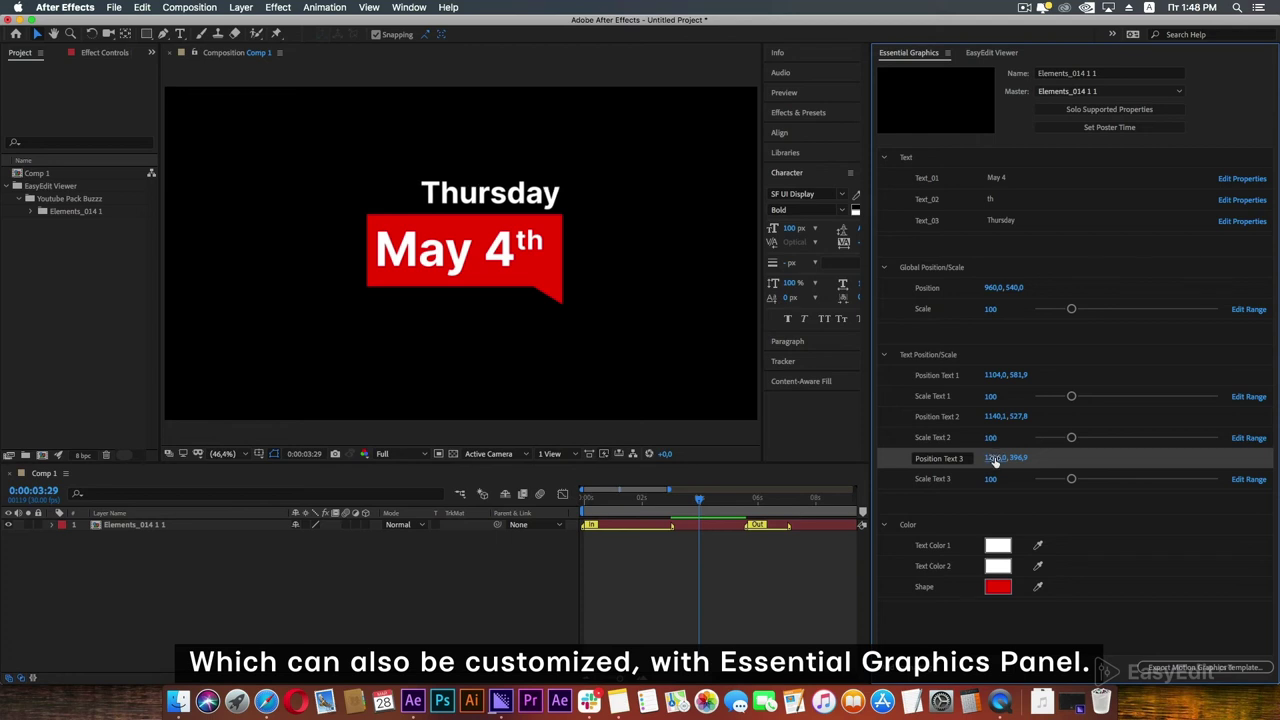
- Make the badge banner purple and the Thursday text light cyan
{"action": "left_click", "coordinate": [998, 587]}
{"action": "mouse_move", "coordinate": [460, 486]}
{"action": "left_mouse_down"}
{"action": "mouse_move", "coordinate": [460, 514]}
{"action": "mouse_move", "coordinate": [432, 550]}
{"action": "left_mouse_up"}
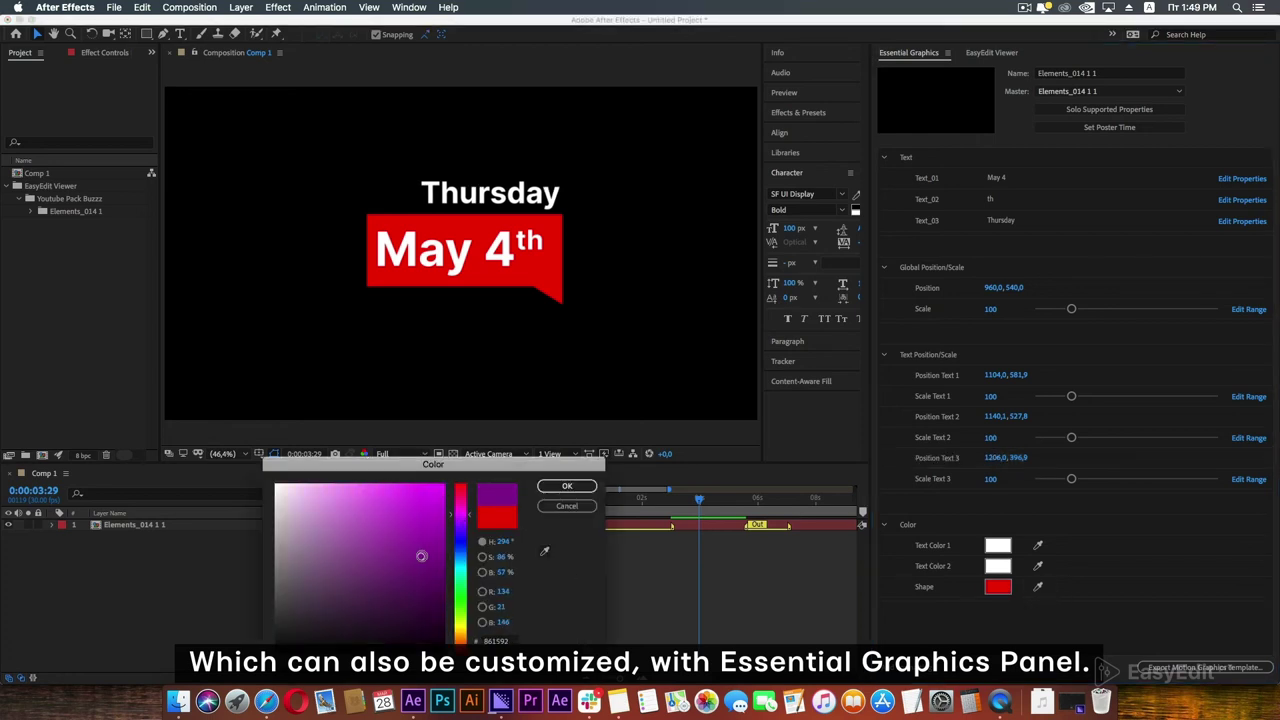
{"action": "left_click", "coordinate": [564, 488]}
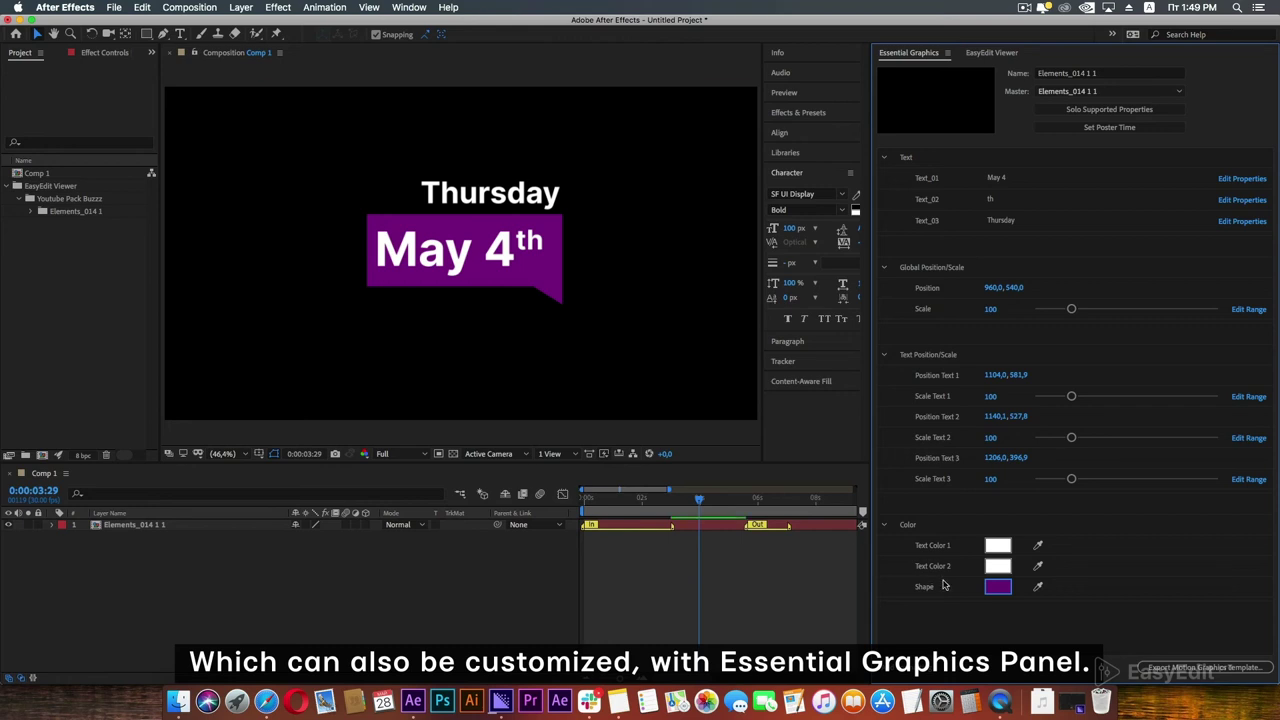
{"action": "left_click", "coordinate": [998, 566]}
{"action": "left_click", "coordinate": [459, 557]}
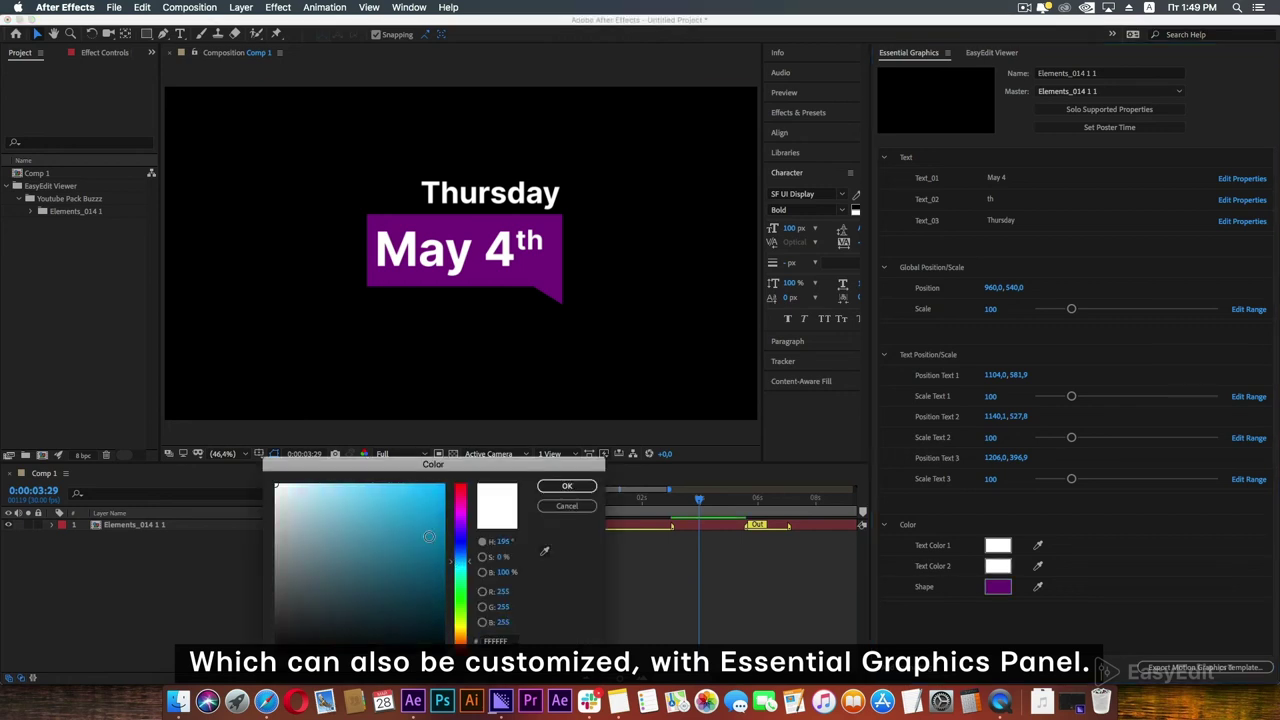
{"action": "left_click", "coordinate": [444, 486]}
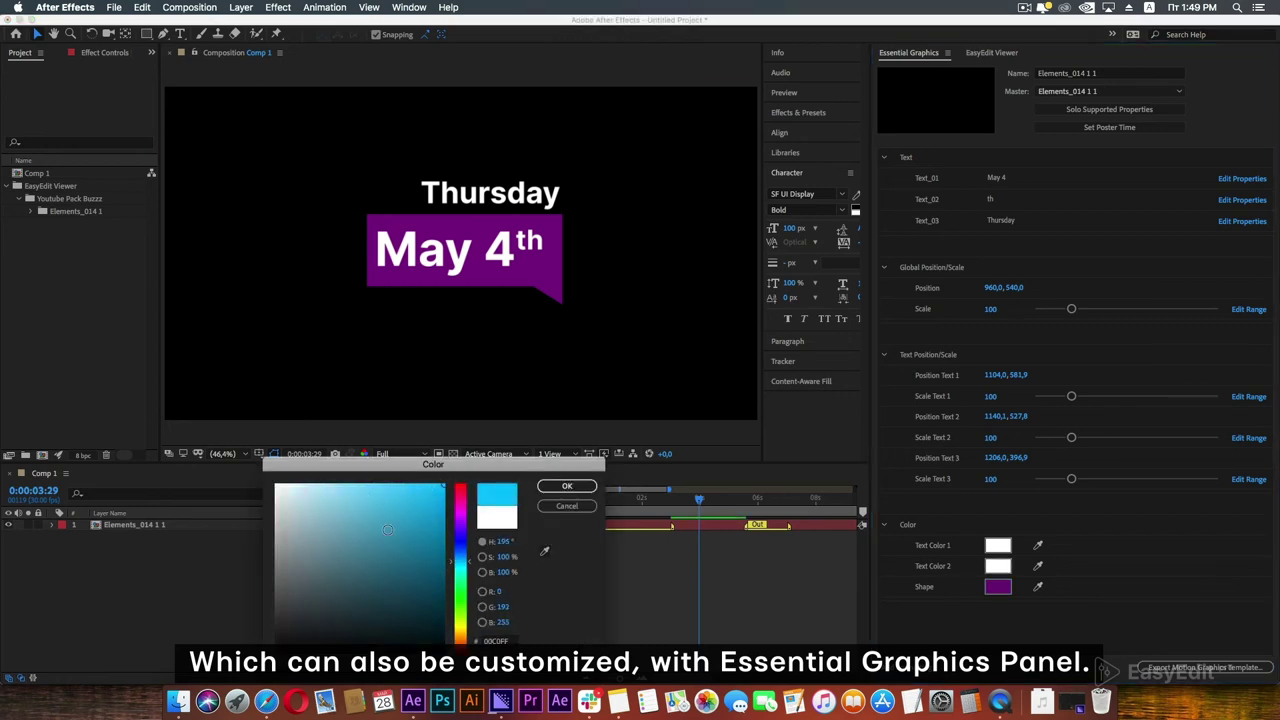
{"action": "left_click", "coordinate": [369, 490]}
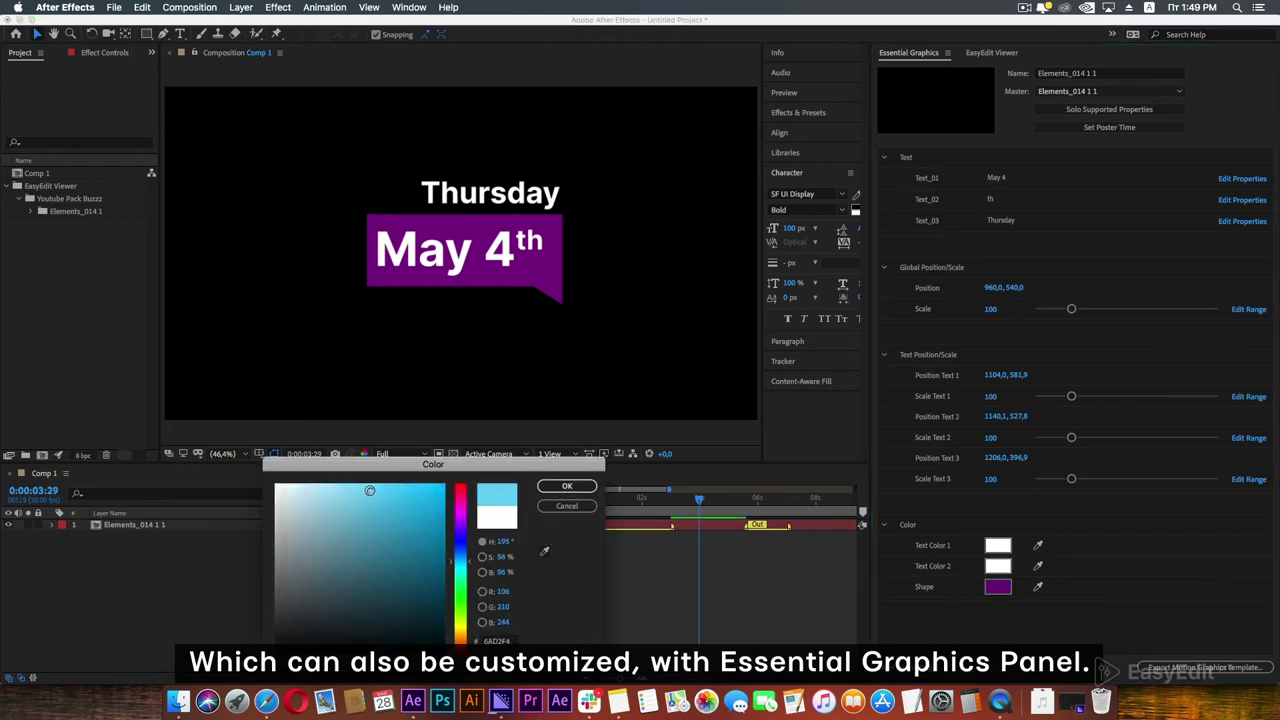
{"action": "left_click", "coordinate": [567, 487]}
- Keep the May 4th text white and play the badge animation from the start
{"action": "left_click", "coordinate": [1040, 547]}
{"action": "left_click", "coordinate": [999, 568]}
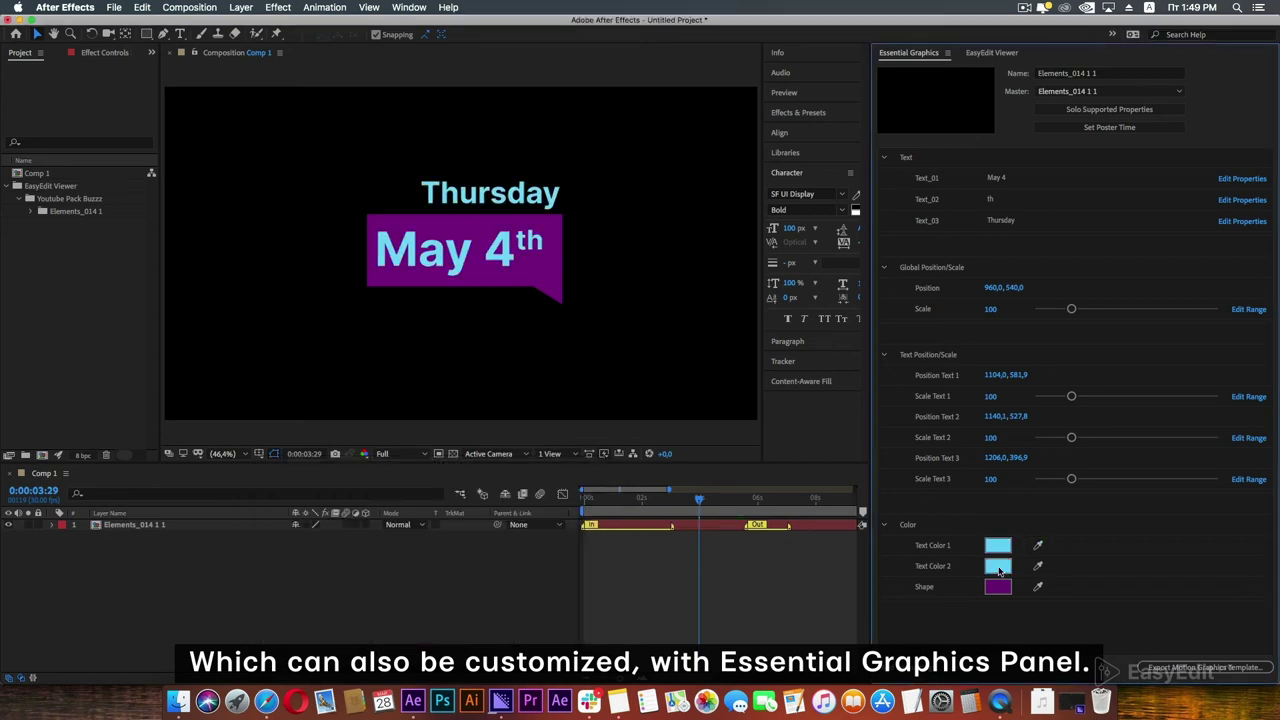
{"action": "left_click", "coordinate": [999, 568]}
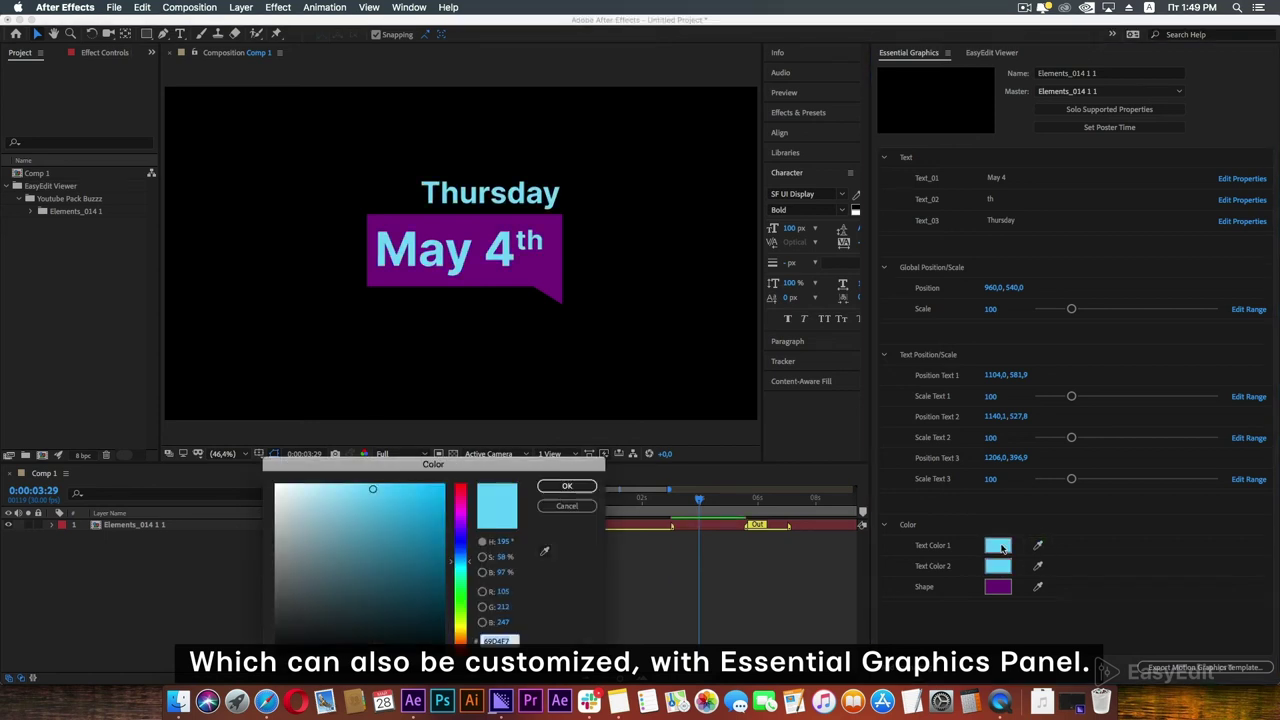
{"action": "left_click", "coordinate": [568, 487]}
{"action": "left_click", "coordinate": [678, 613]}
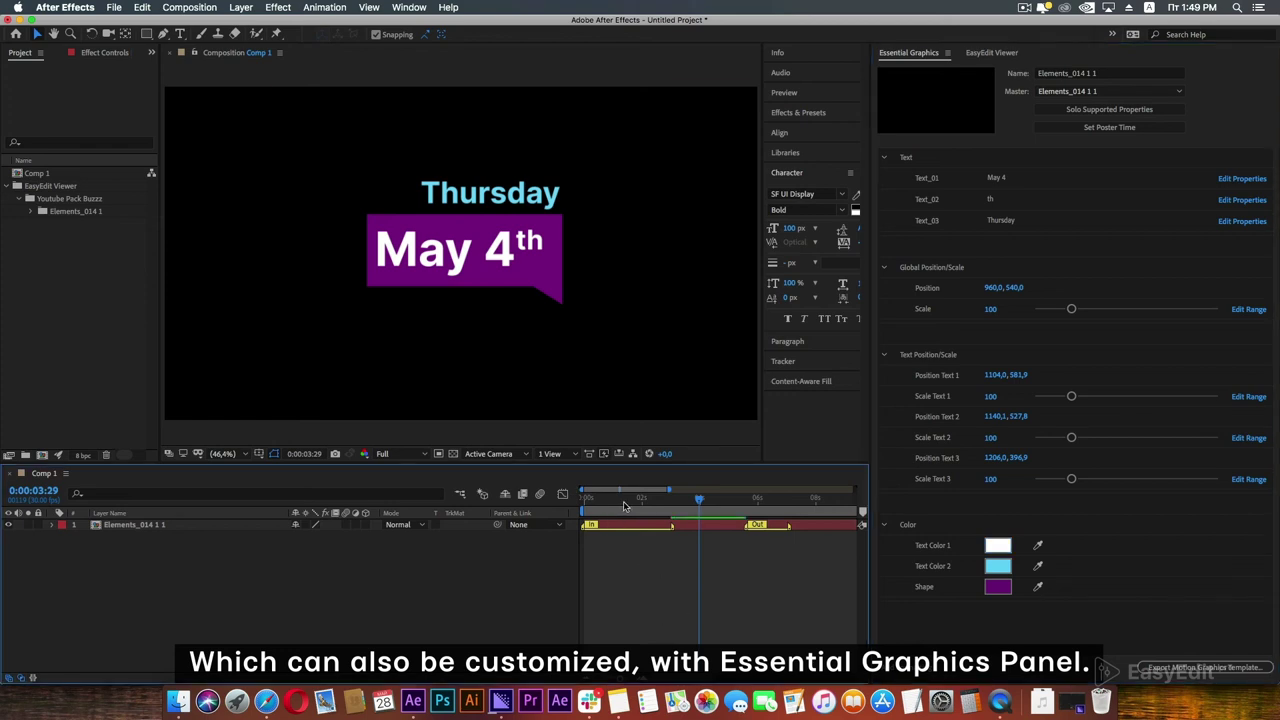
{"action": "left_click", "coordinate": [580, 498]}
{"action": "key", "text": "space"}
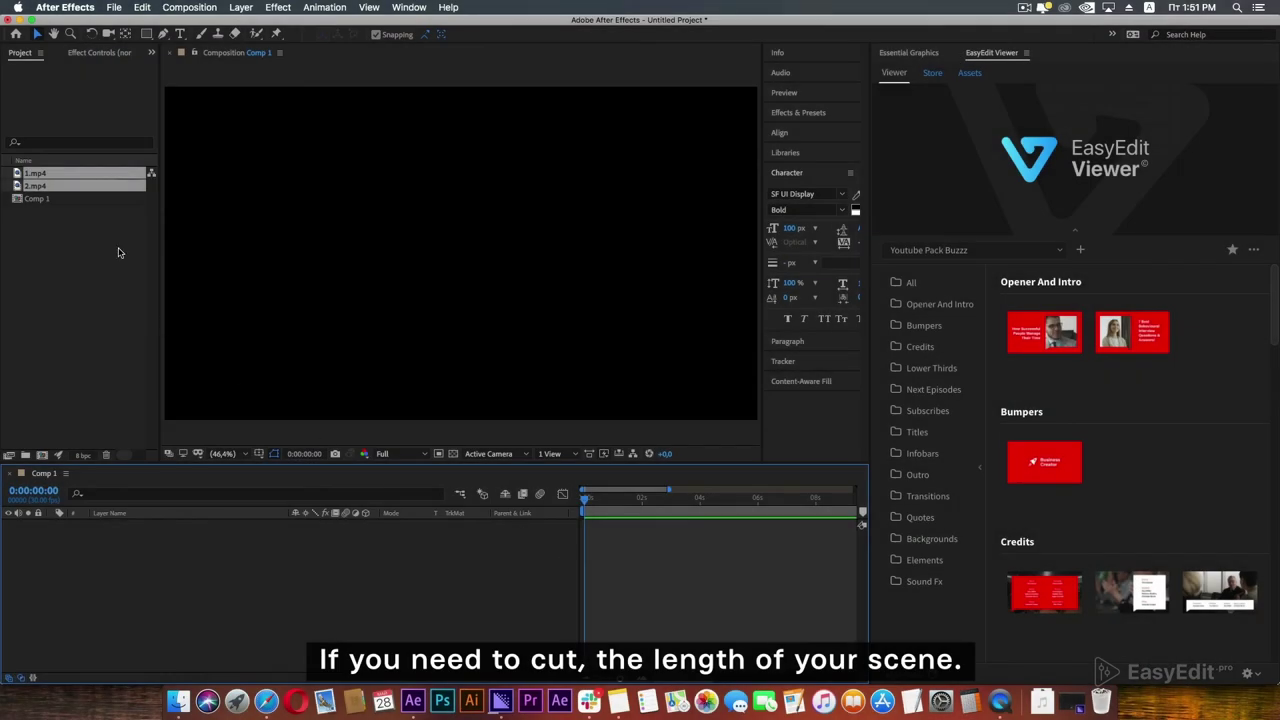
- Add 1.mp4 and 2.mp4 to Comp 1 and scale both clips to 50%
{"action": "left_click_drag", "start_coordinate": [77, 177], "coordinate": [160, 551]}
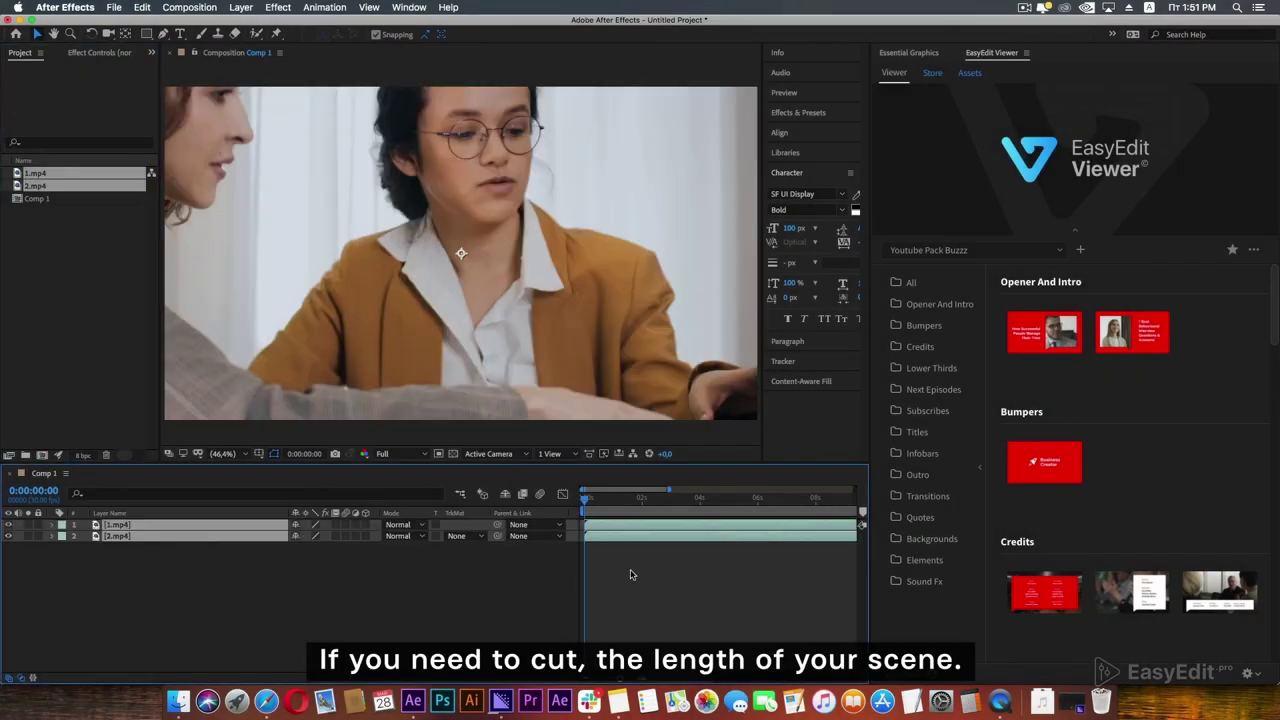
{"action": "key", "text": "s"}
{"action": "key", "text": "Return"}
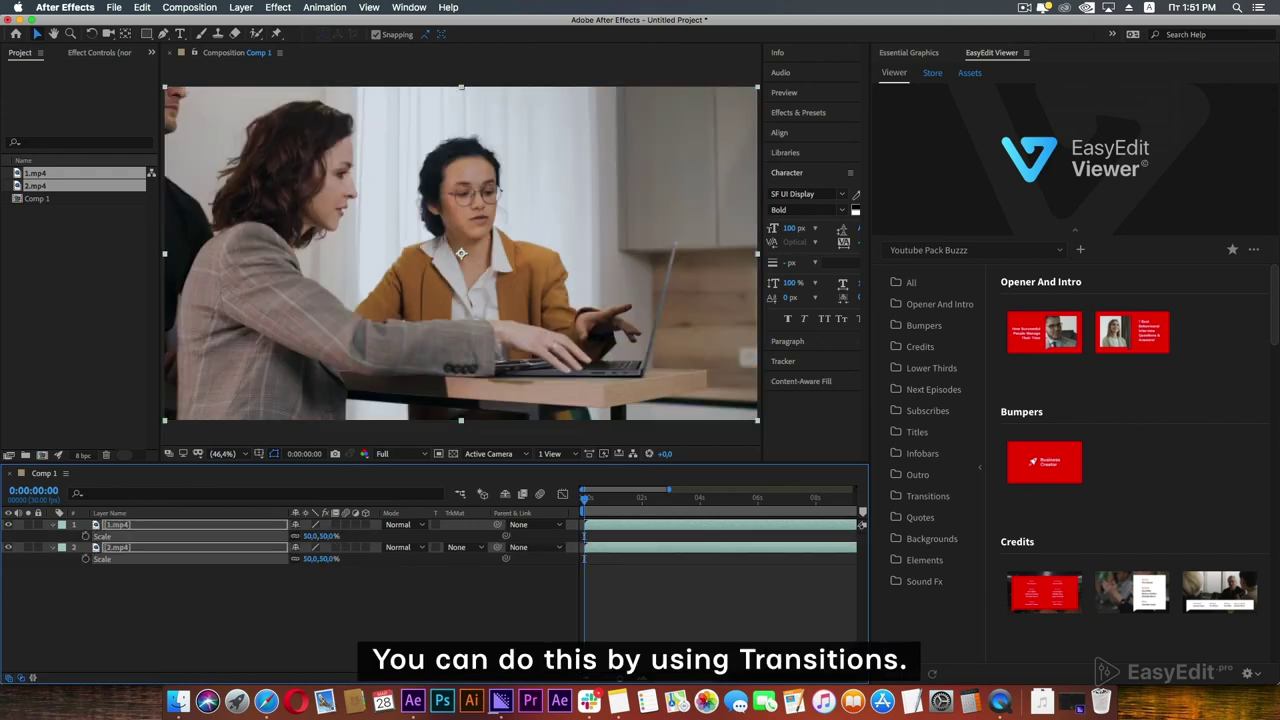
- Trim 1.mp4 to end and 2.mp4 to start at 2 seconds, then list the Transitions presets
{"action": "left_click_drag", "start_coordinate": [587, 502], "coordinate": [643, 507]}
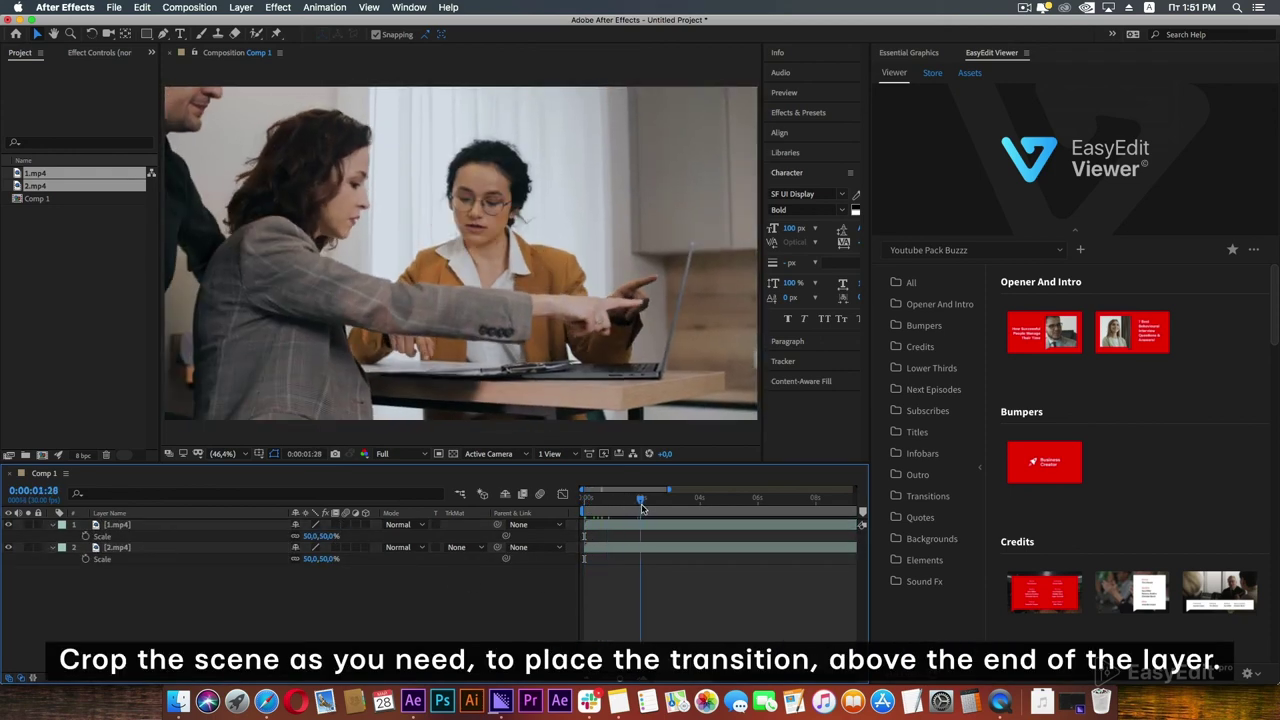
{"action": "left_click", "coordinate": [653, 527]}
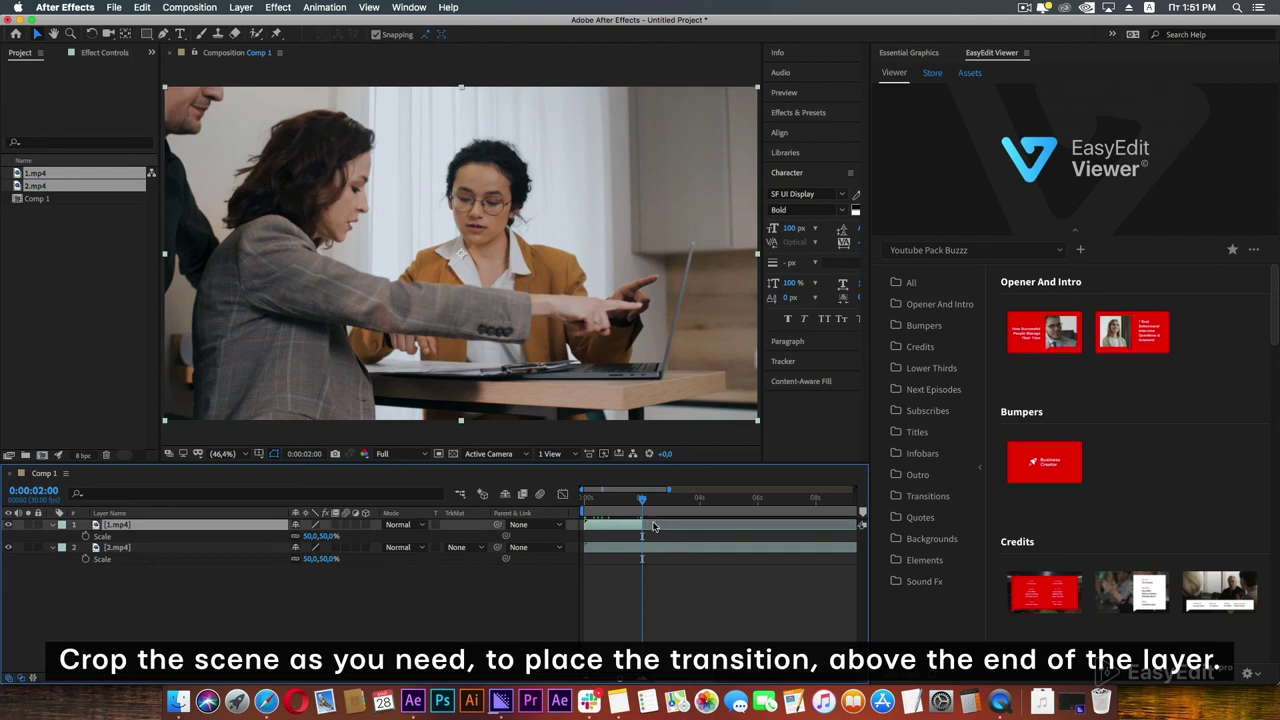
{"action": "left_click", "coordinate": [594, 549]}
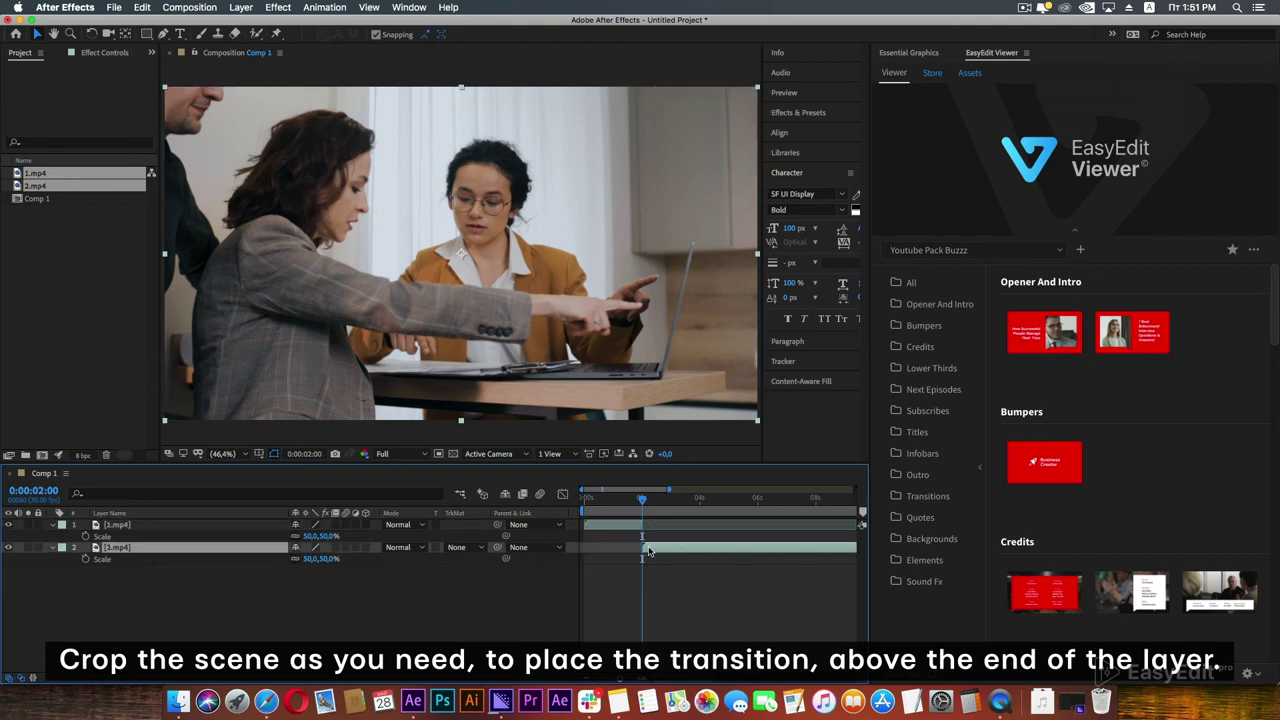
{"action": "key", "text": "minus"}
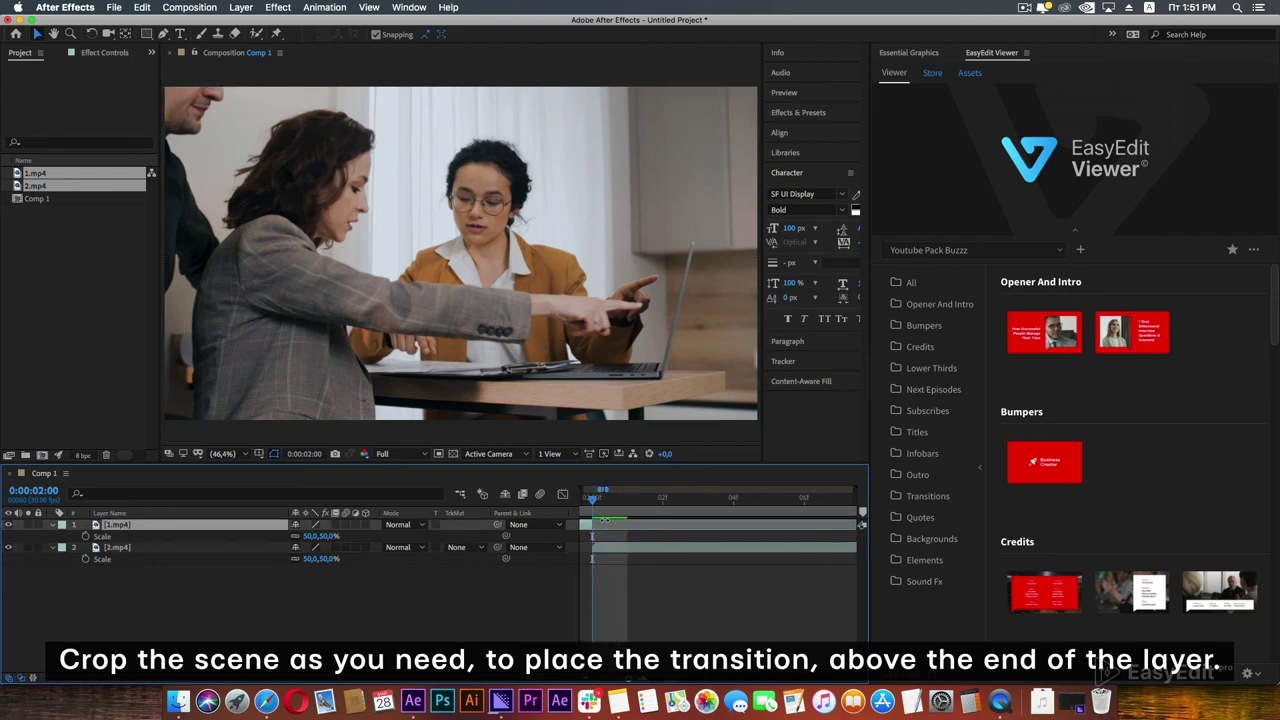
{"action": "key", "text": "ctrl+Up"}
{"action": "key", "text": "F2"}
{"action": "key", "text": "s"}
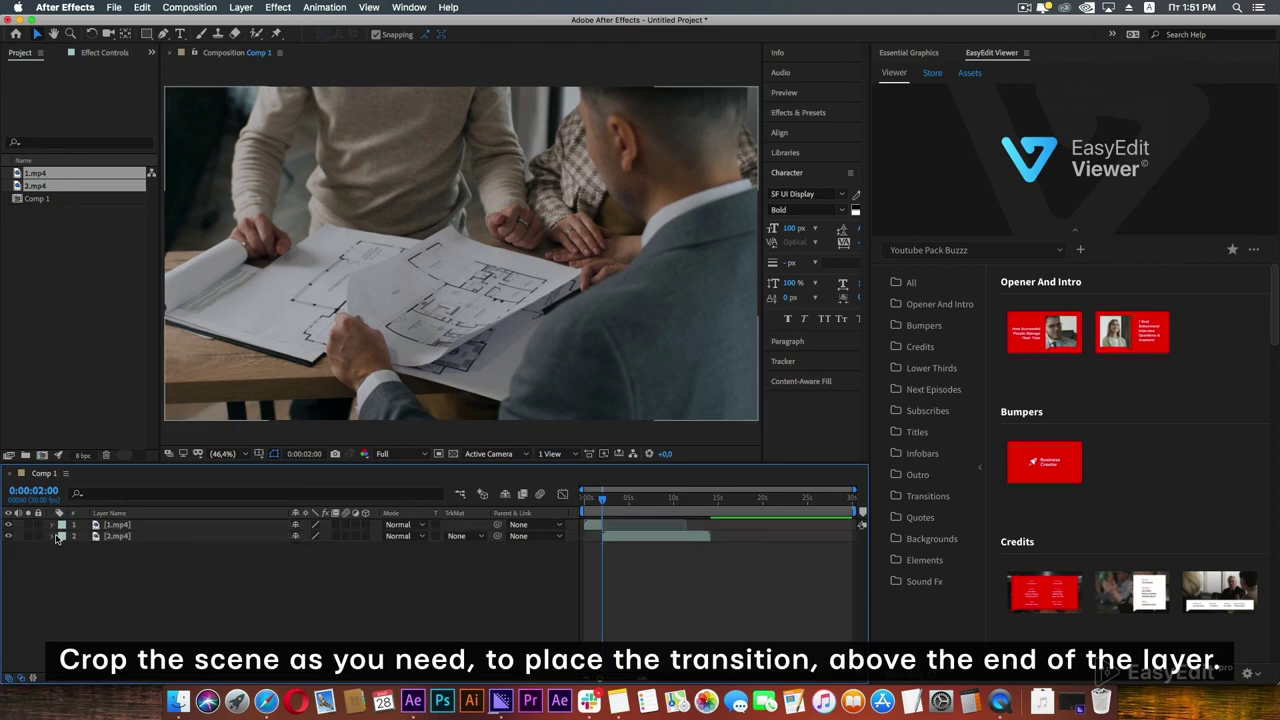
{"action": "left_click", "coordinate": [928, 496]}
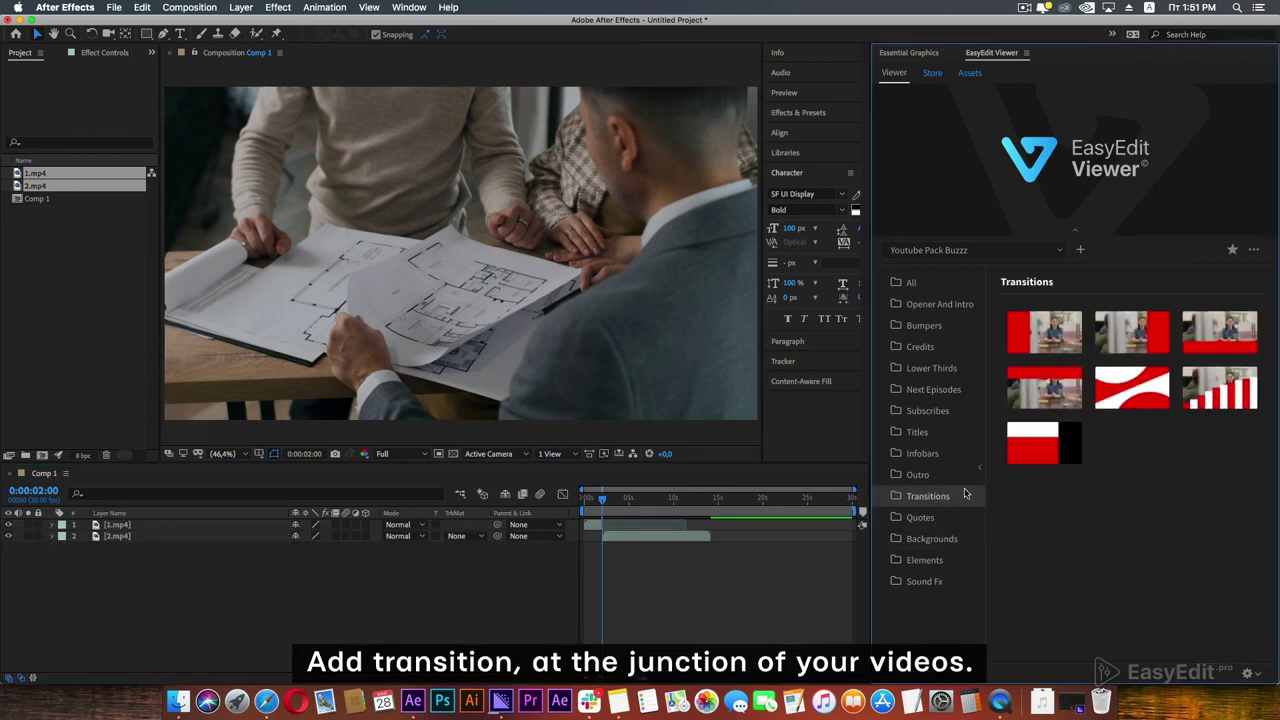
- Import the red-and-white Transition_07 at the 2-second cut and preview it from the start
{"action": "left_click", "coordinate": [1044, 444]}
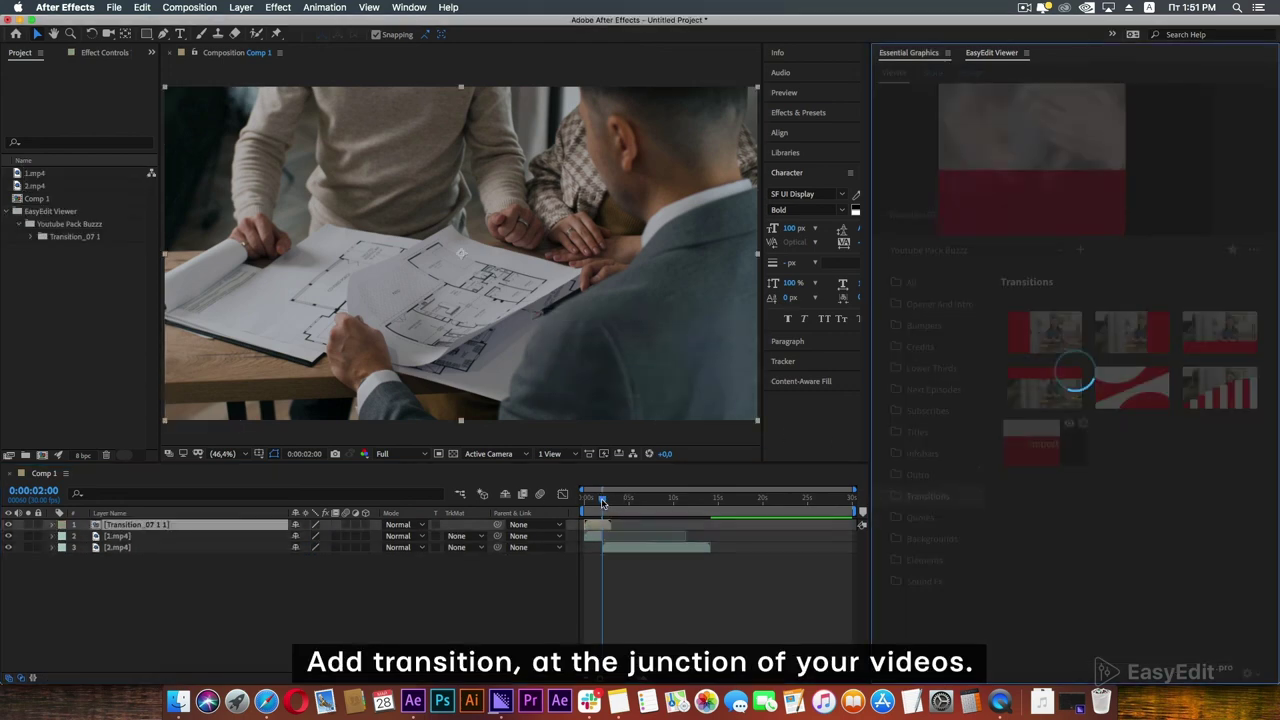
{"action": "scroll", "coordinate": [600, 580], "scroll_direction": "up", "scroll_amount": 5}
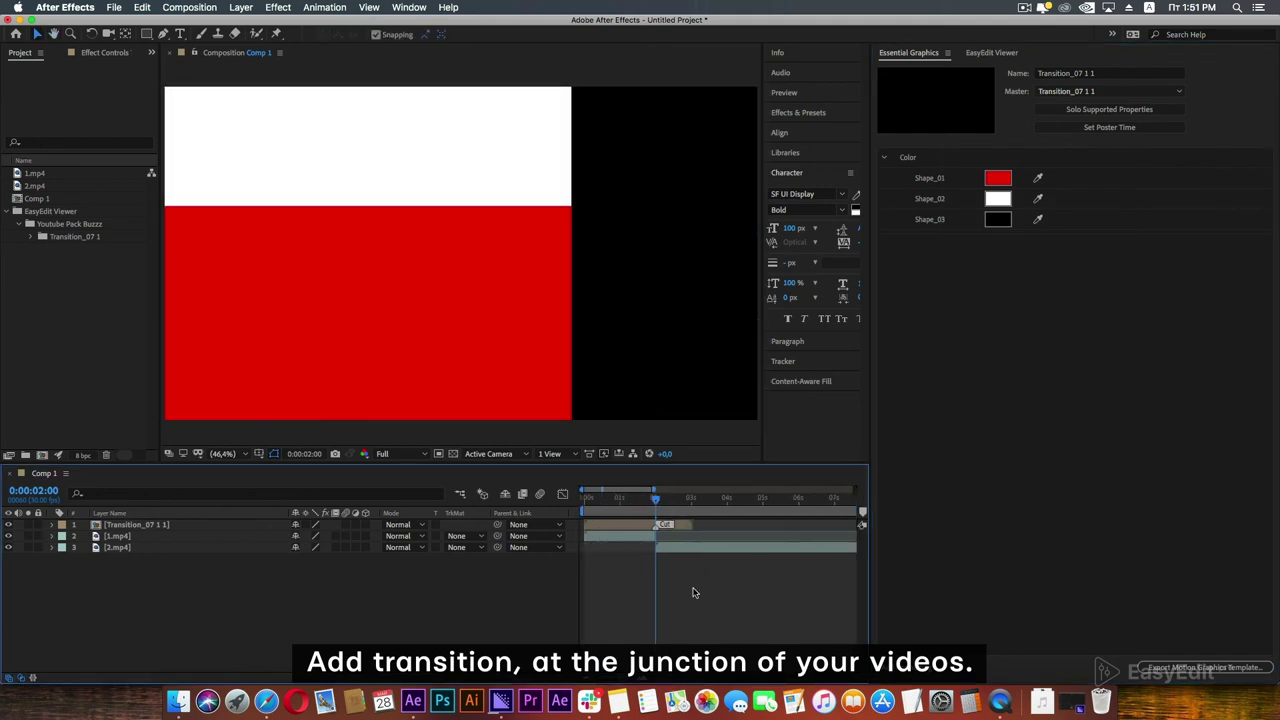
{"action": "left_click_drag", "start_coordinate": [633, 500], "coordinate": [581, 502]}
{"action": "key", "text": "space"}
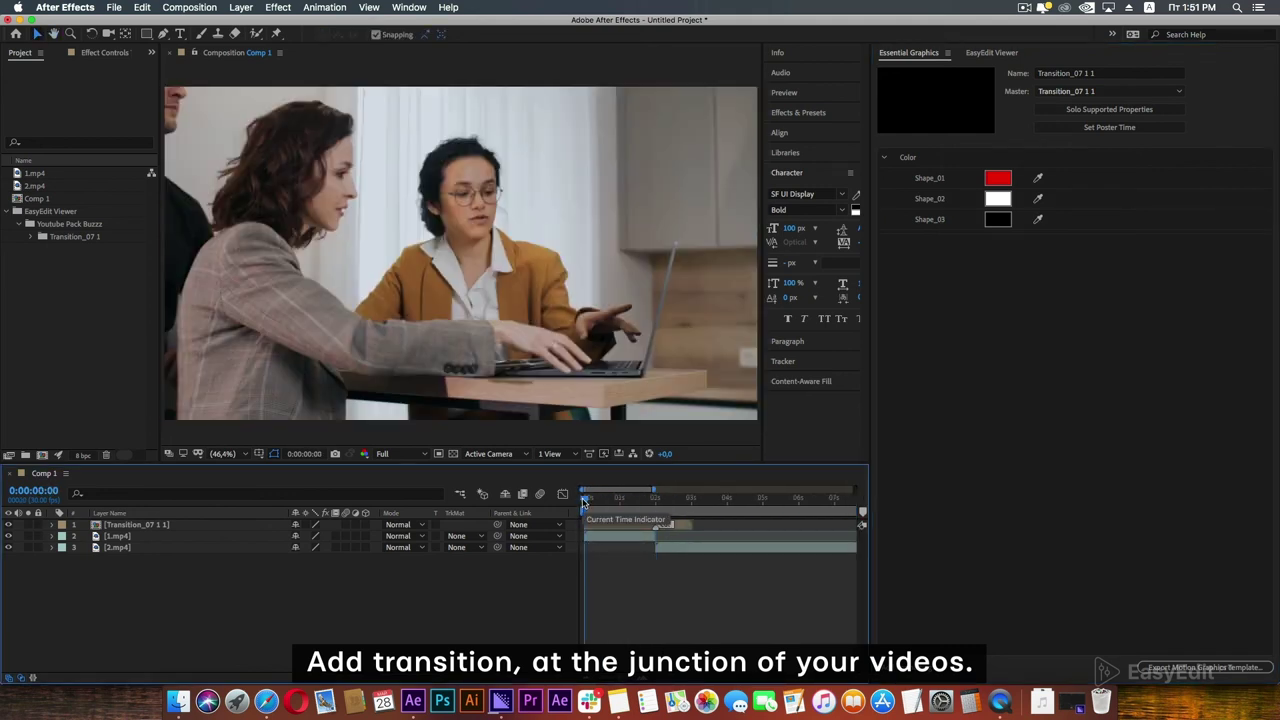